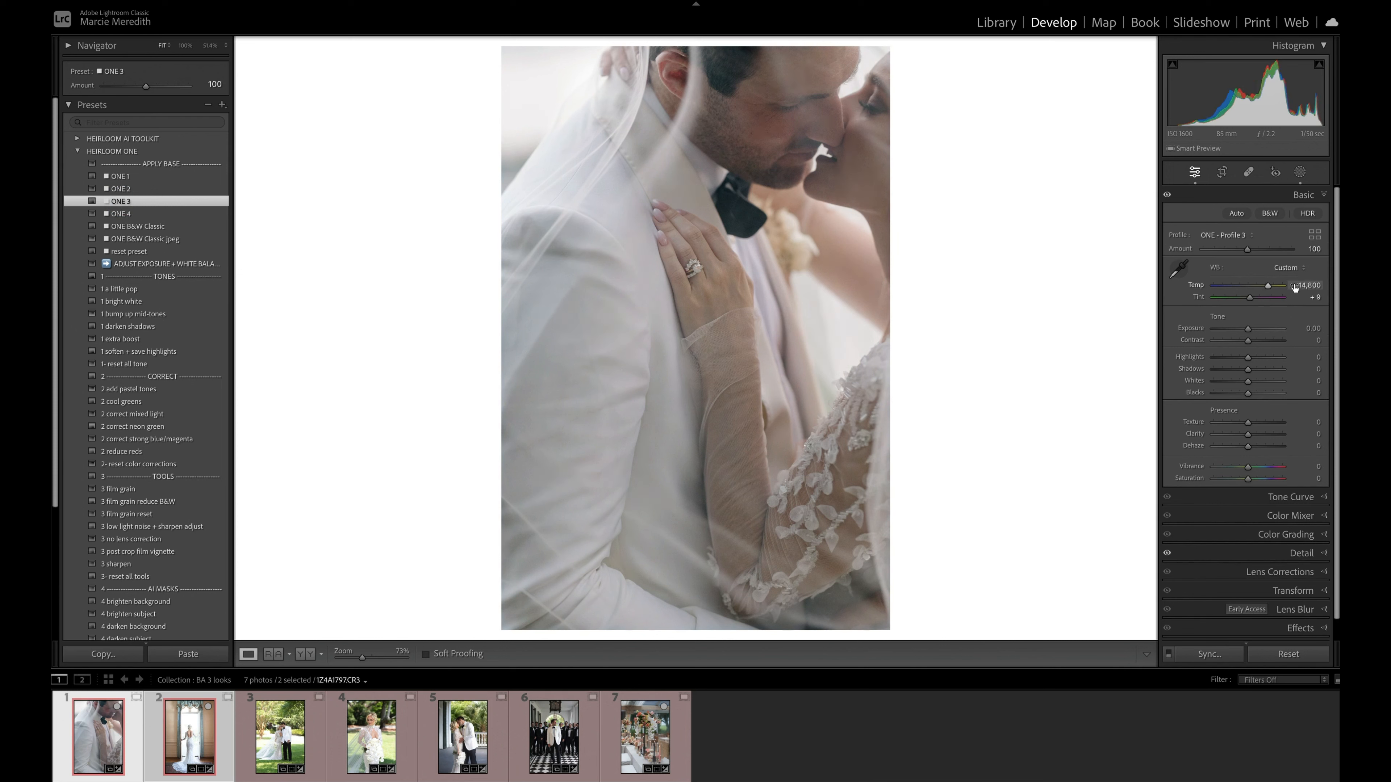
Step: Apply the darken shadows and add pastel tones presets, and set Exposure to +0.10, Highlights to -10, Shadows to +6 and Whites to -5
{"action": "left_click", "coordinate": [117, 327]}
{"action": "left_click", "coordinate": [110, 391]}
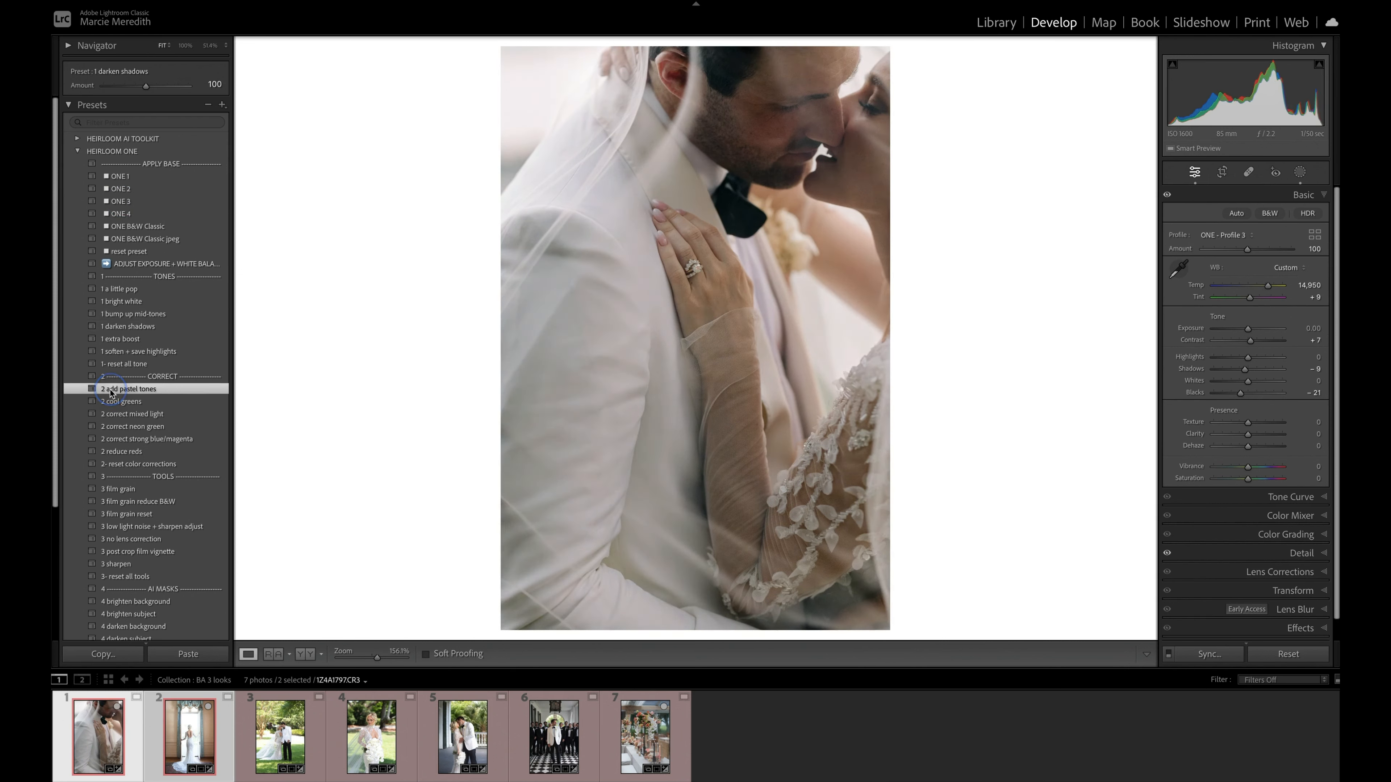
{"action": "double_click", "coordinate": [1245, 371]}
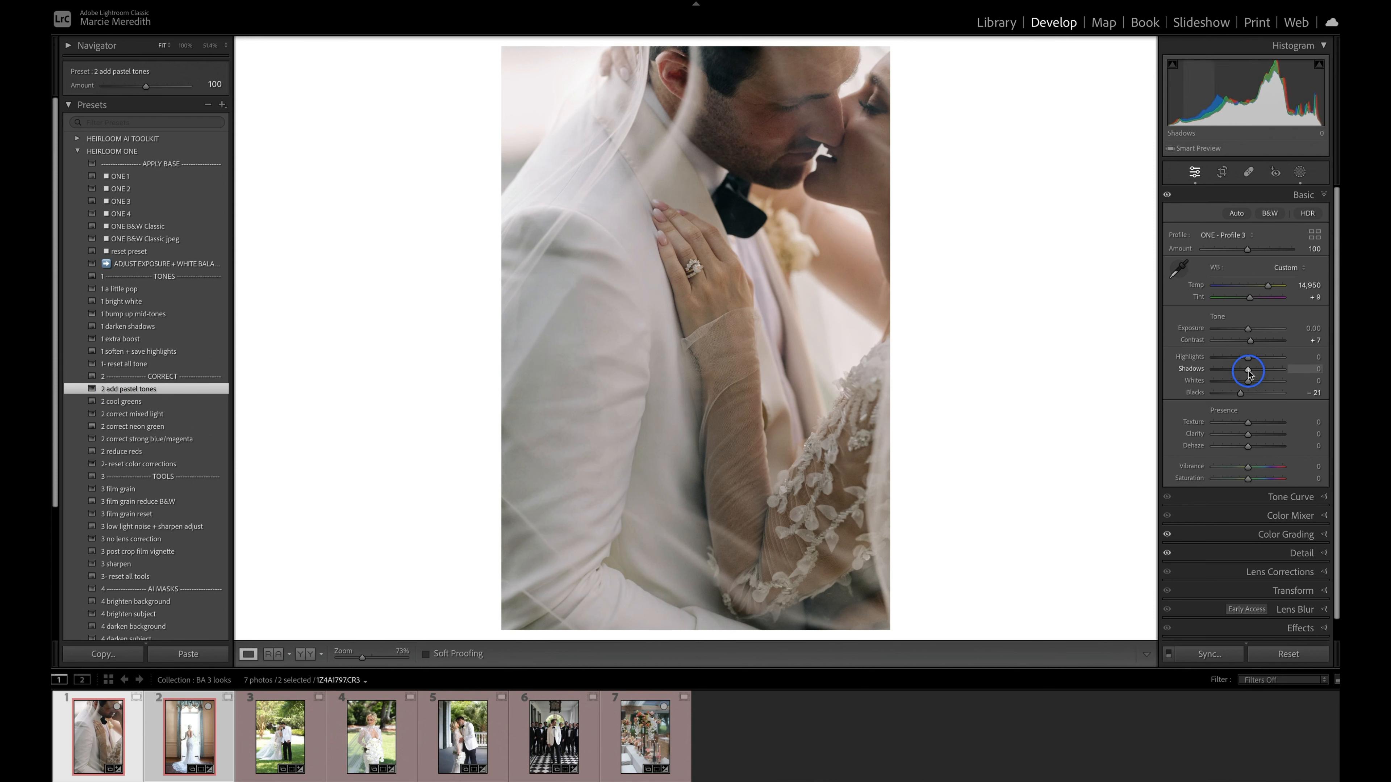
{"action": "left_click_drag", "start_coordinate": [1248, 370], "coordinate": [1250, 373]}
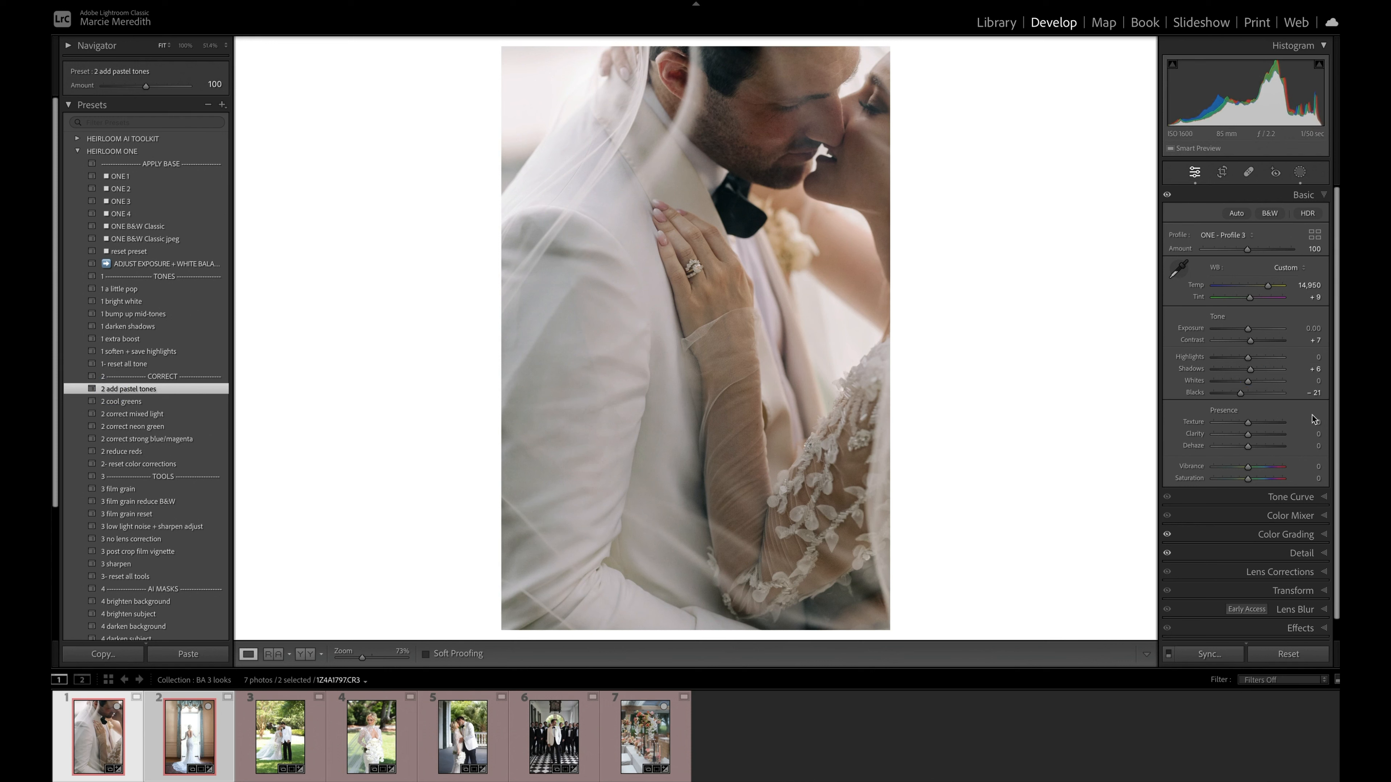
{"action": "left_click_drag", "start_coordinate": [1298, 327], "coordinate": [1245, 383]}
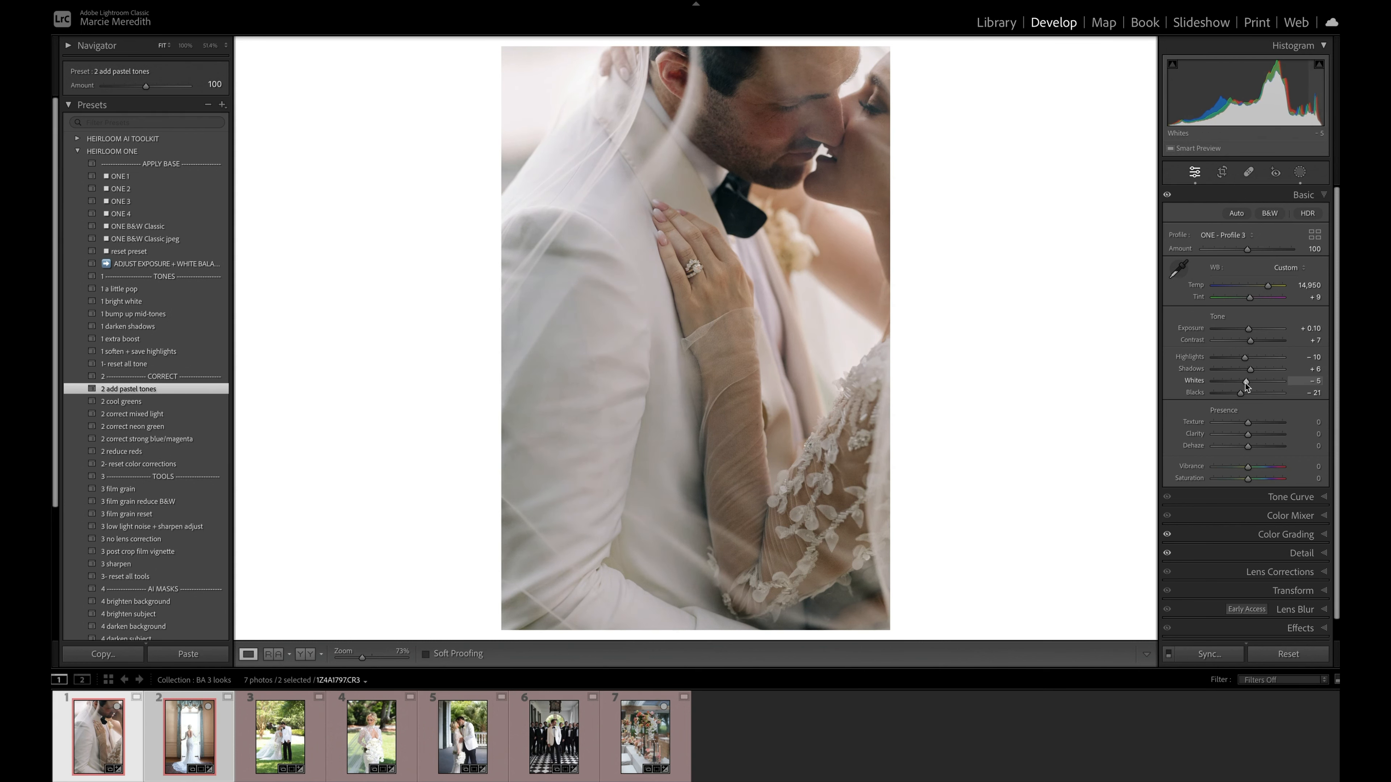
Step: Save the current edit as a snapshot named moody and restore the before snapshot
{"action": "scroll", "coordinate": [146, 384], "scroll_direction": "down", "scroll_amount": 5}
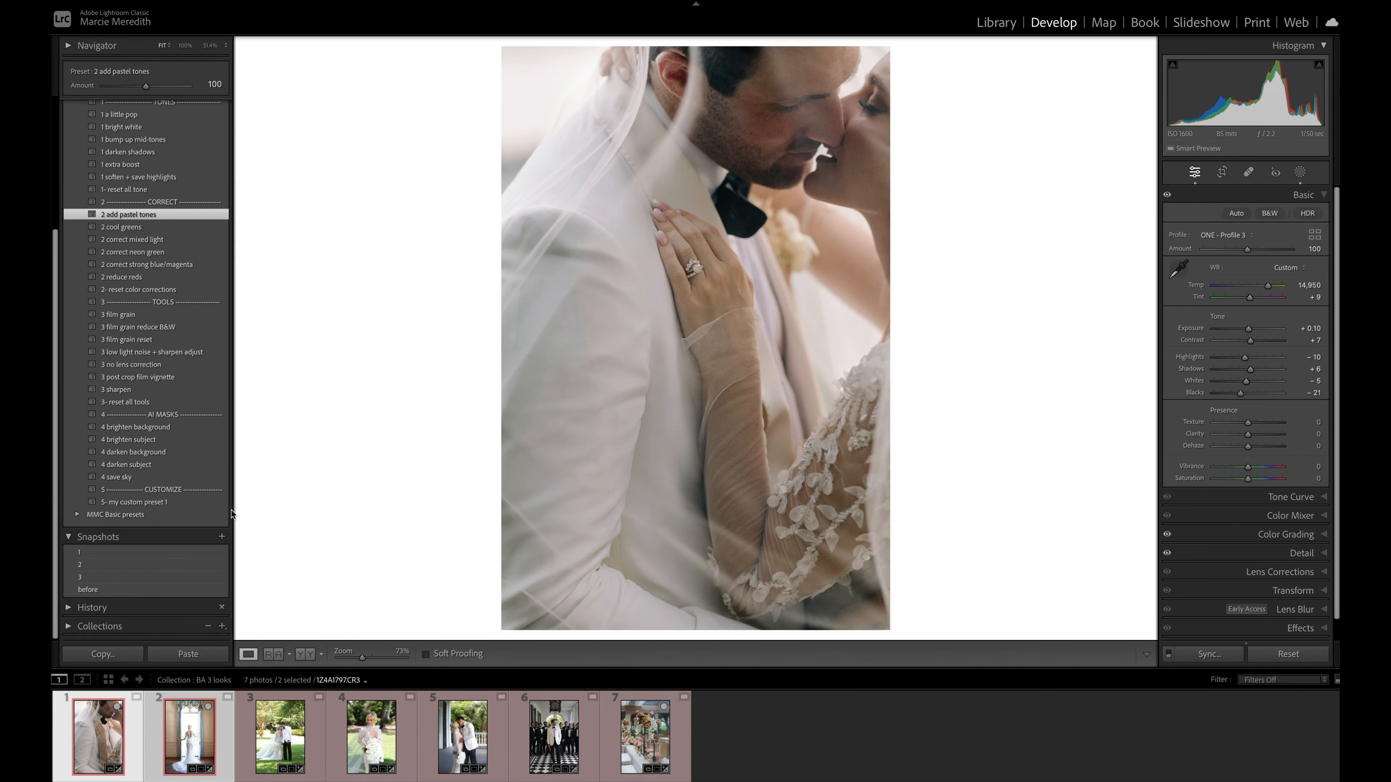
{"action": "left_click", "coordinate": [222, 537]}
{"action": "left_click", "coordinate": [88, 590]}
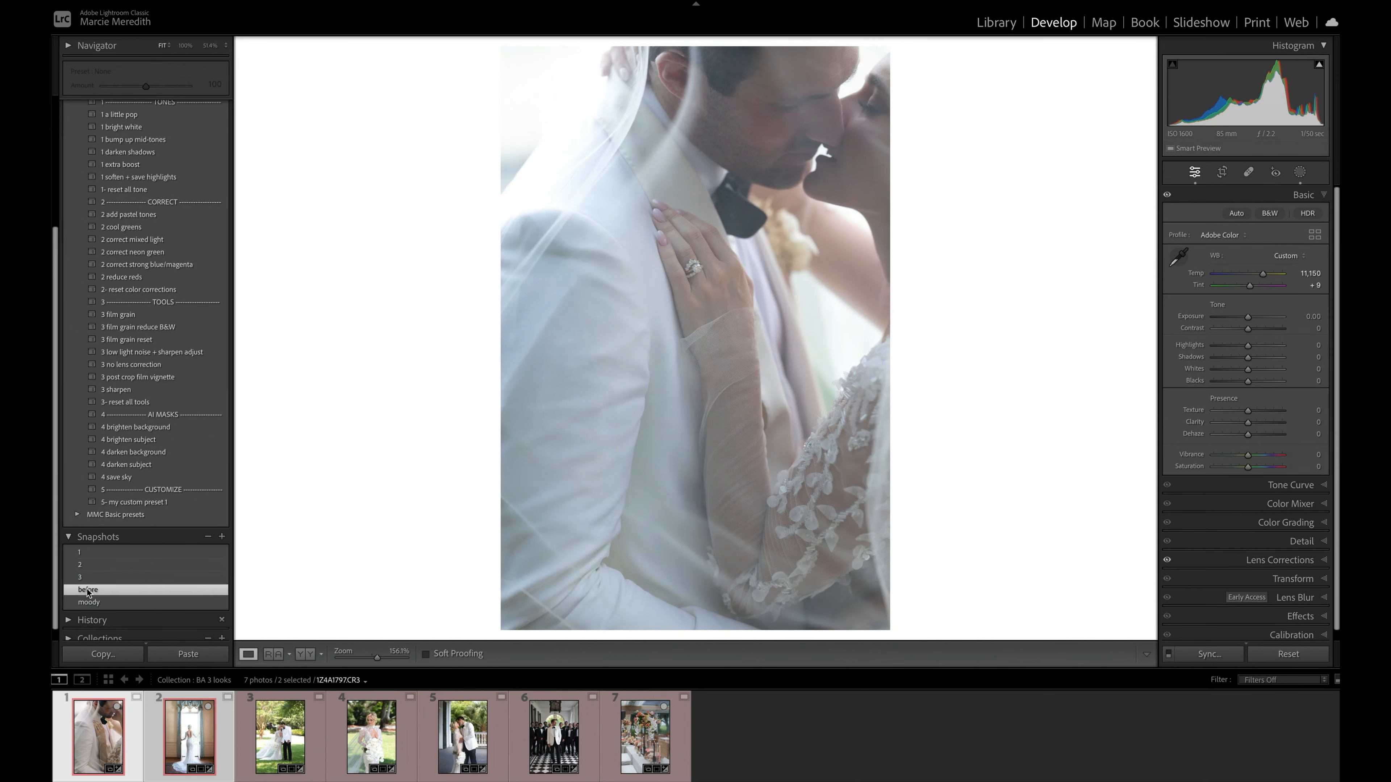
Step: Apply the ONE 3 base preset to the close-up couple photo and set Temp to 13,700 and Tint to +8
{"action": "scroll", "coordinate": [145, 329], "scroll_direction": "up", "scroll_amount": 5}
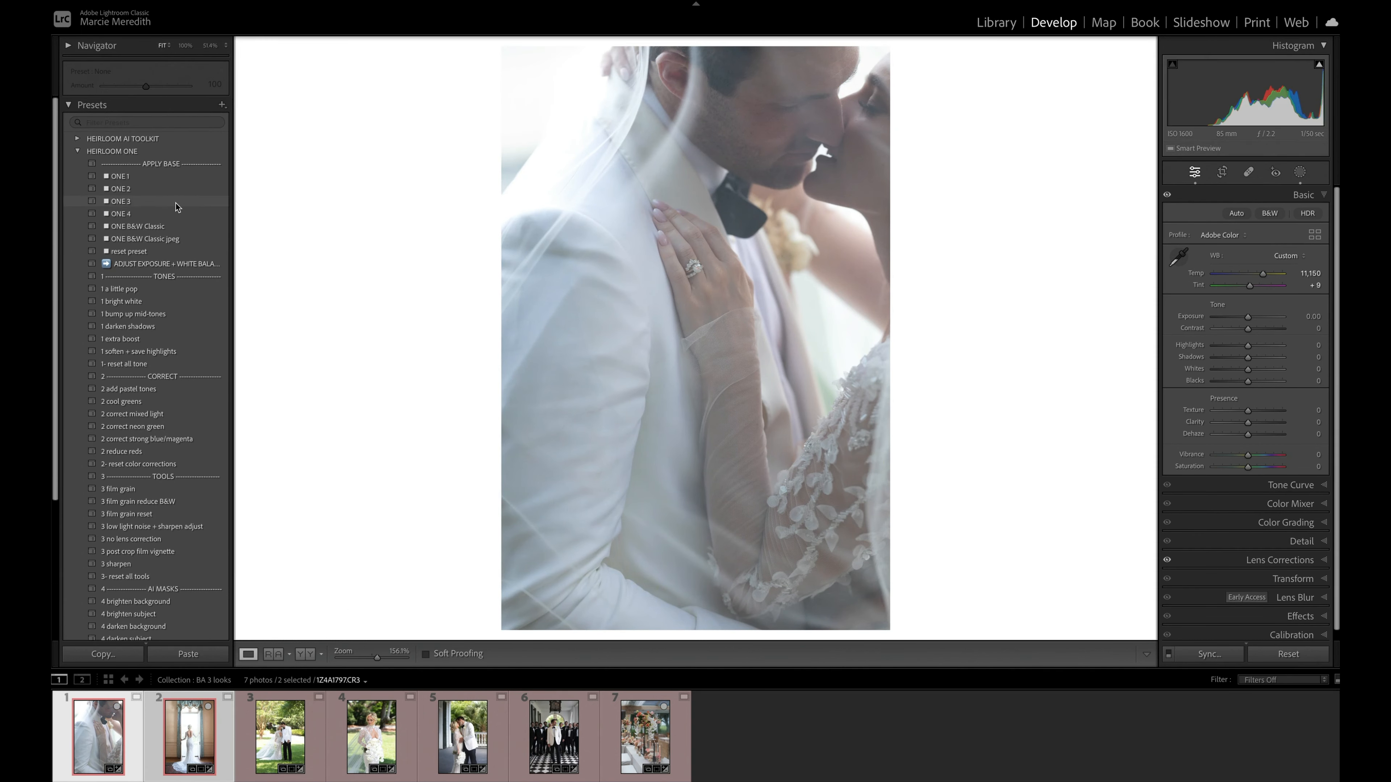
{"action": "left_click", "coordinate": [176, 202]}
{"action": "left_click_drag", "start_coordinate": [1288, 285], "coordinate": [1294, 285]}
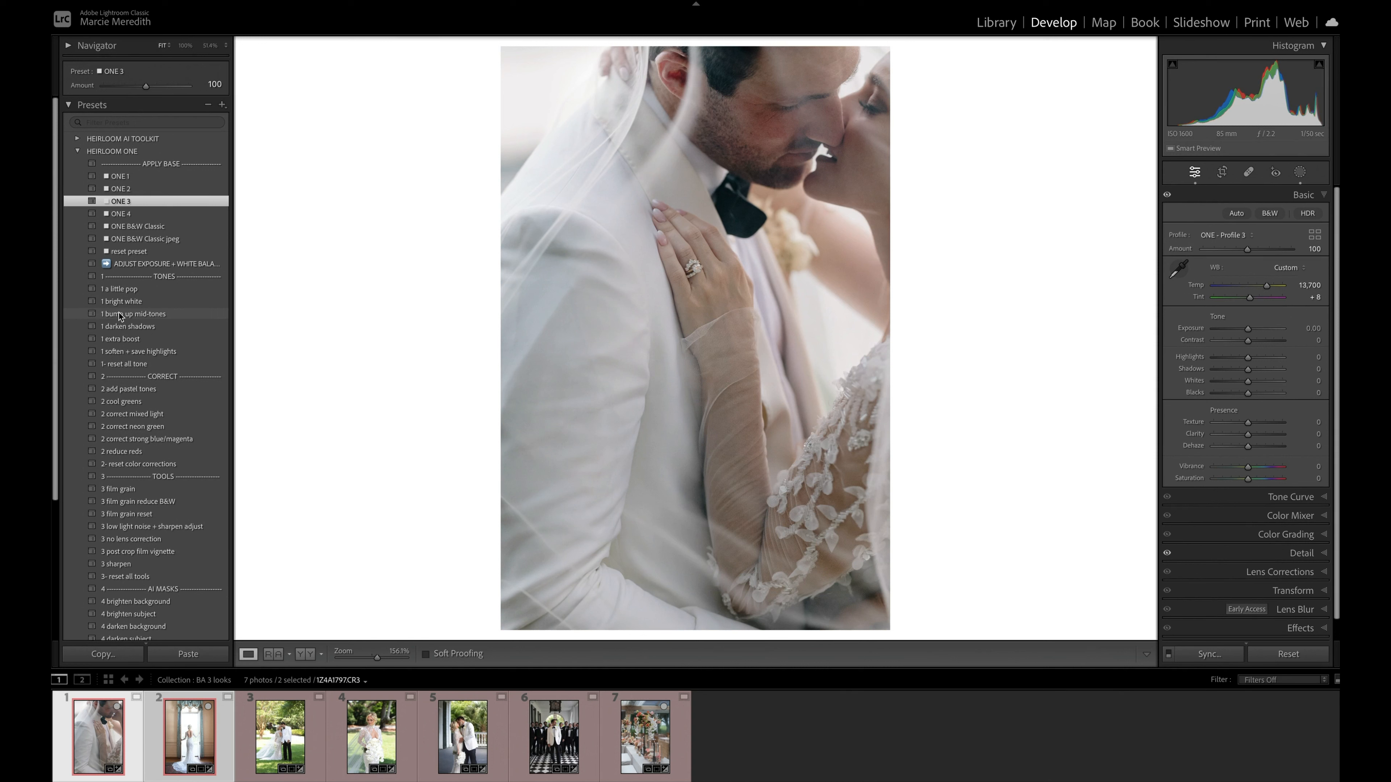
Step: Apply the bump up mid-tones and add pastel tones presets, and set Shadows to +34, Blacks to -11, Temp to 13,600 and Tint to +6
{"action": "left_click", "coordinate": [120, 314]}
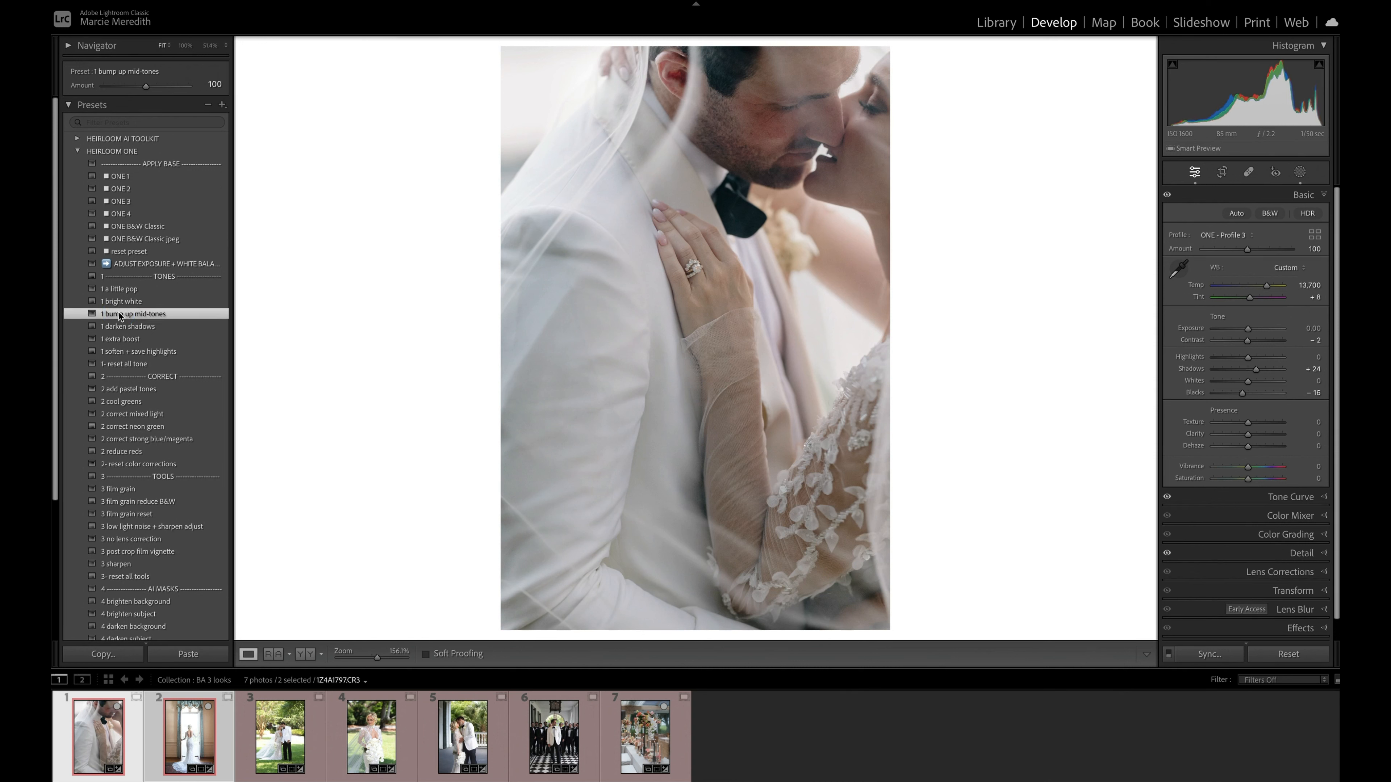
{"action": "left_click", "coordinate": [111, 390]}
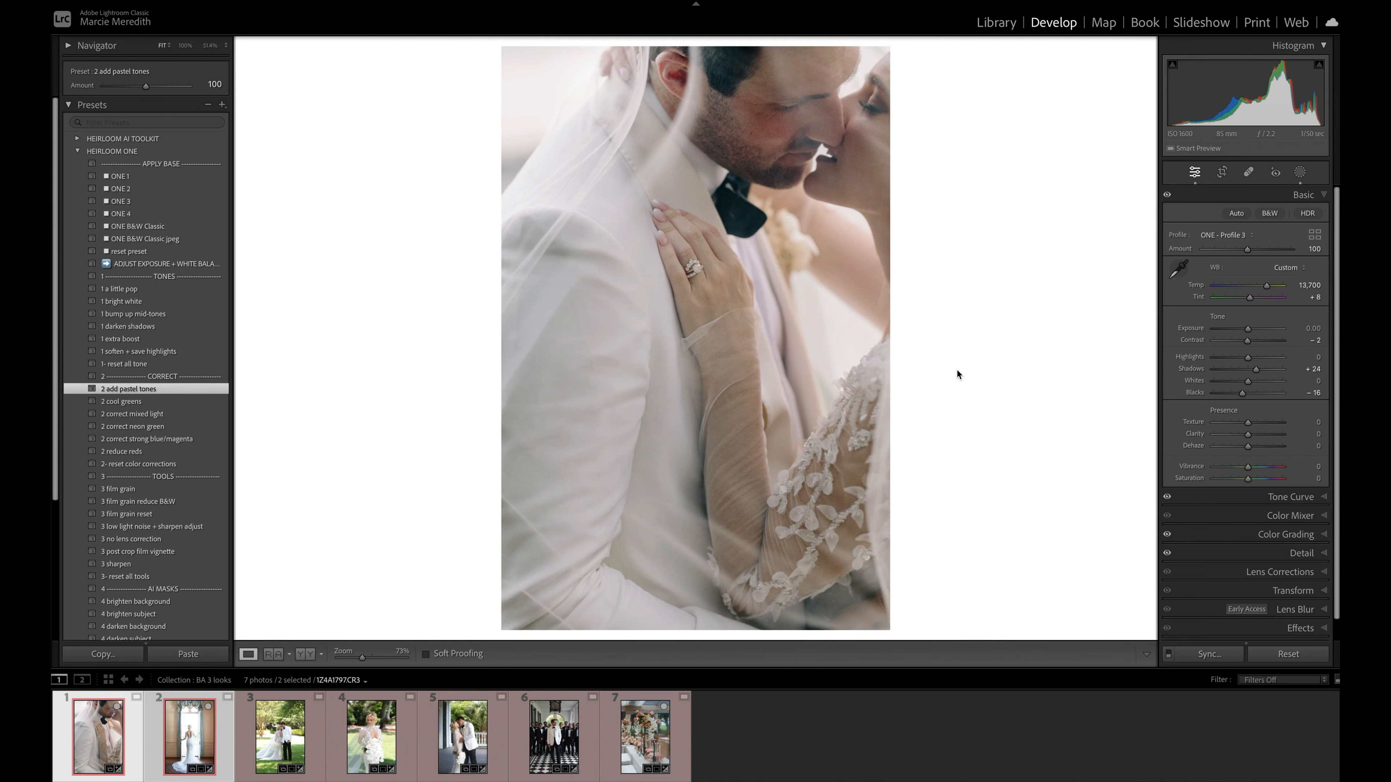
{"action": "left_click_drag", "start_coordinate": [1242, 394], "coordinate": [1258, 370]}
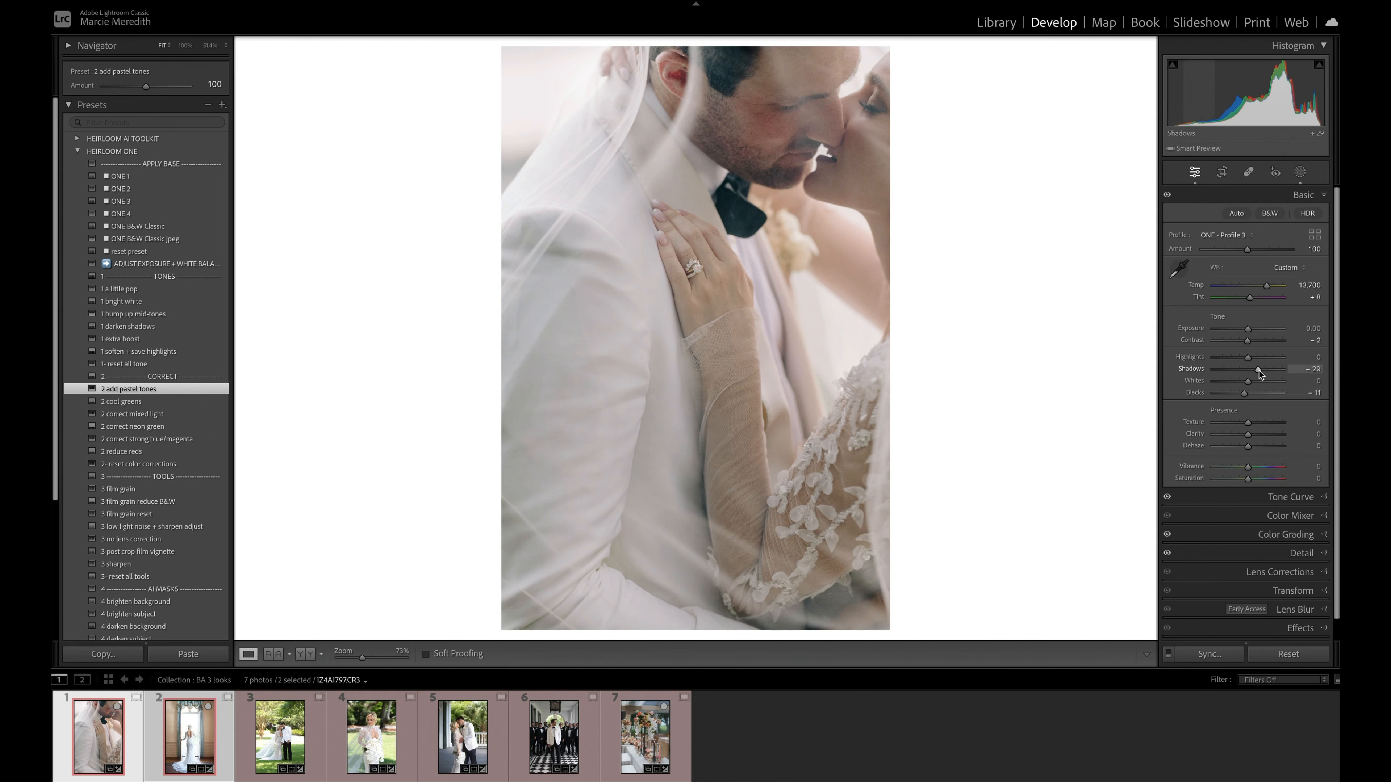
{"action": "left_click_drag", "start_coordinate": [1315, 295], "coordinate": [1311, 294]}
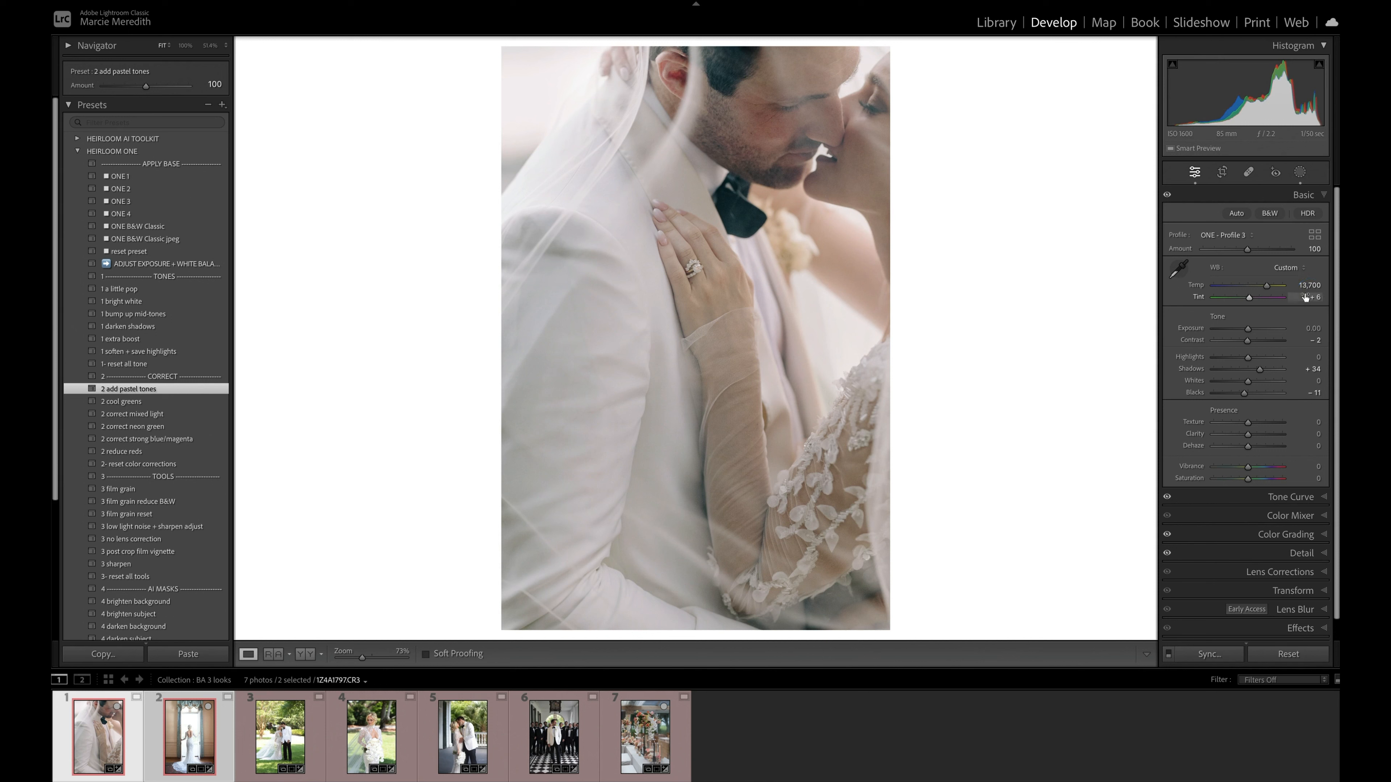
{"action": "left_click_drag", "start_coordinate": [1306, 284], "coordinate": [1304, 283]}
Step: Reapply the bump up mid-tones preset at amount 71, save the edit as a snapshot named light and restore the before snapshot
{"action": "left_click", "coordinate": [140, 314]}
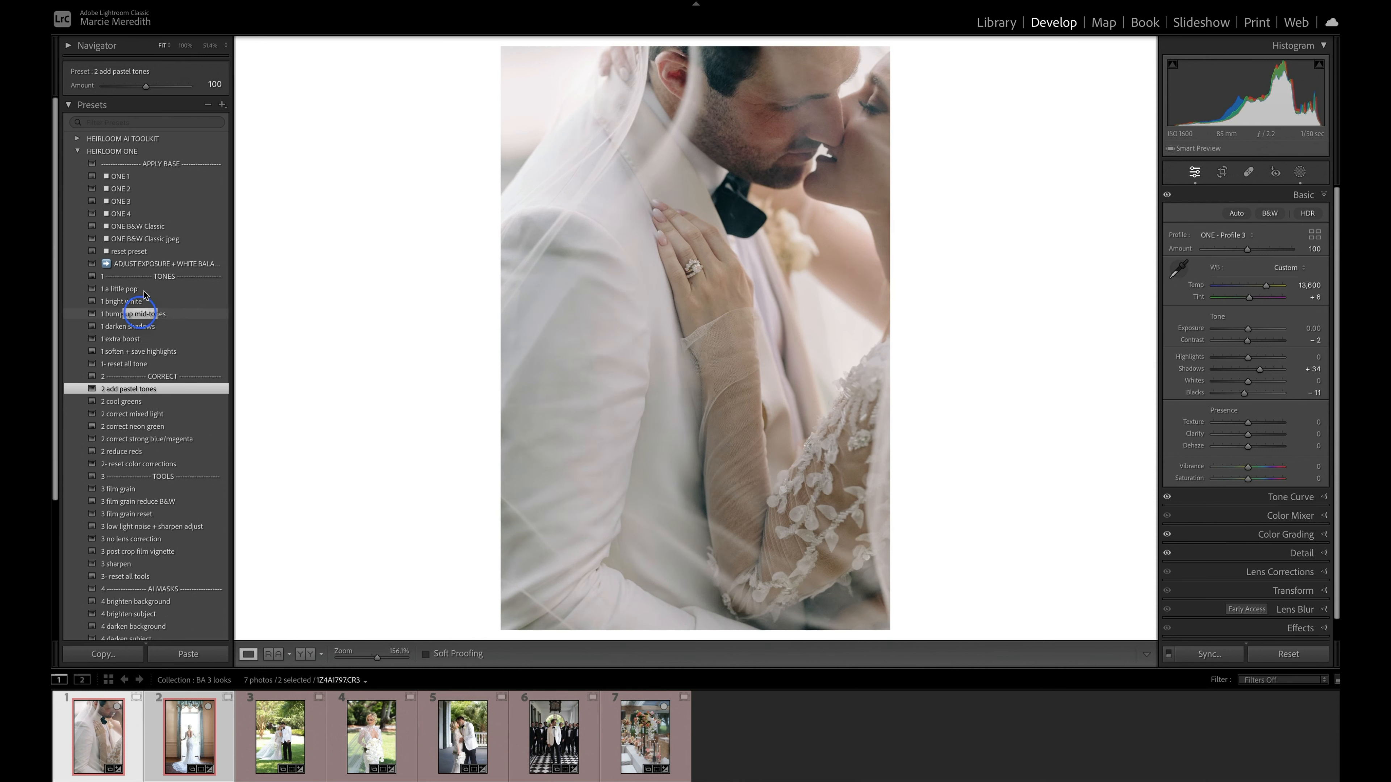
{"action": "left_click_drag", "start_coordinate": [145, 86], "coordinate": [135, 88]}
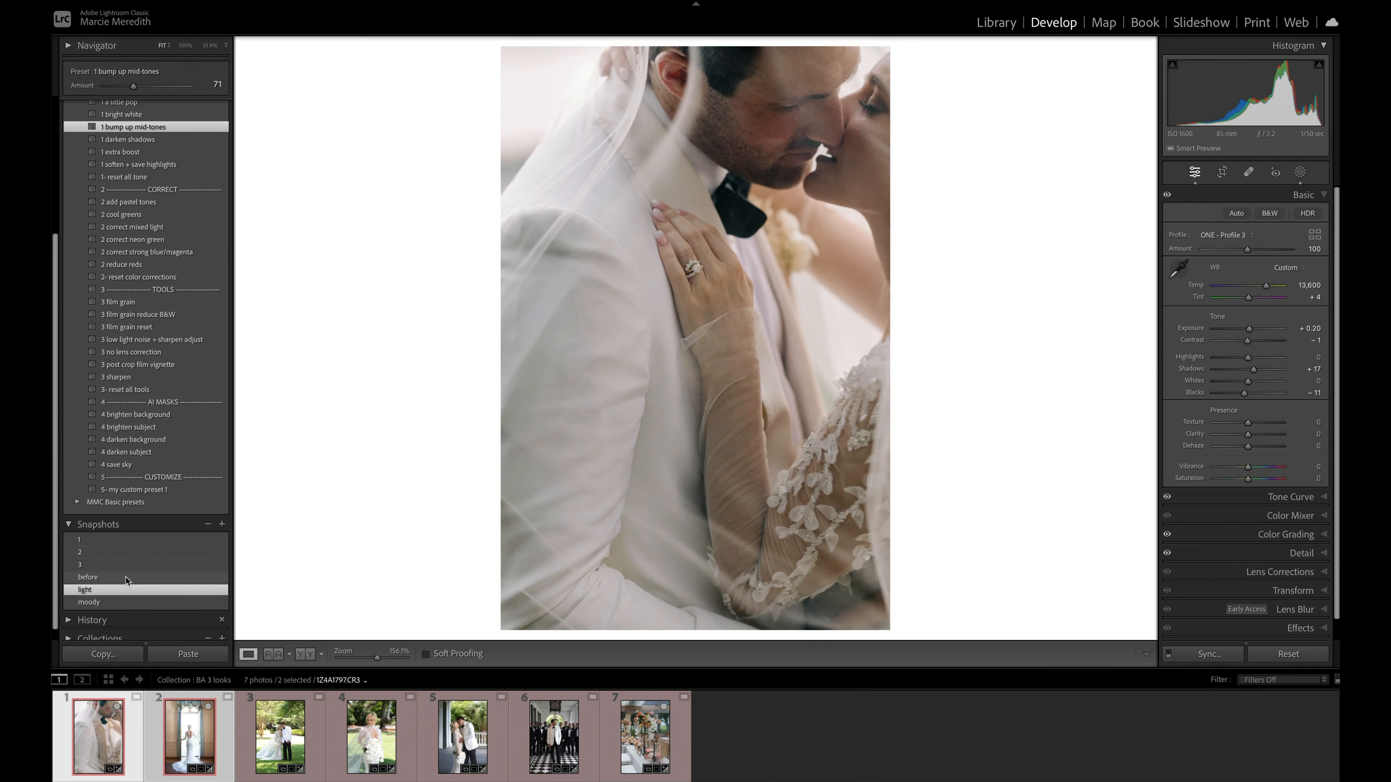
{"action": "left_click", "coordinate": [126, 577]}
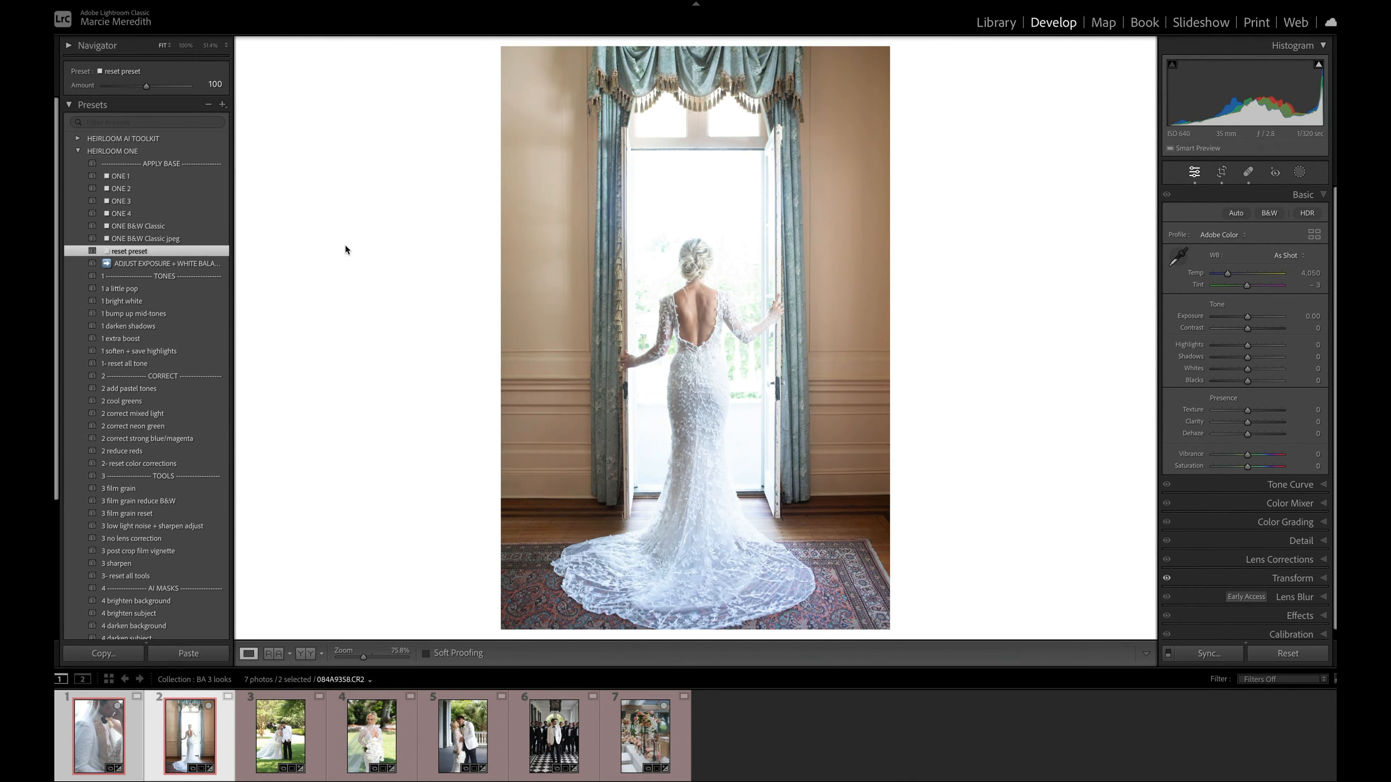
Step: Apply the ONE 3 base preset to the photo of the bride in the doorway and lower Exposure to -0.70
{"action": "left_click", "coordinate": [120, 201]}
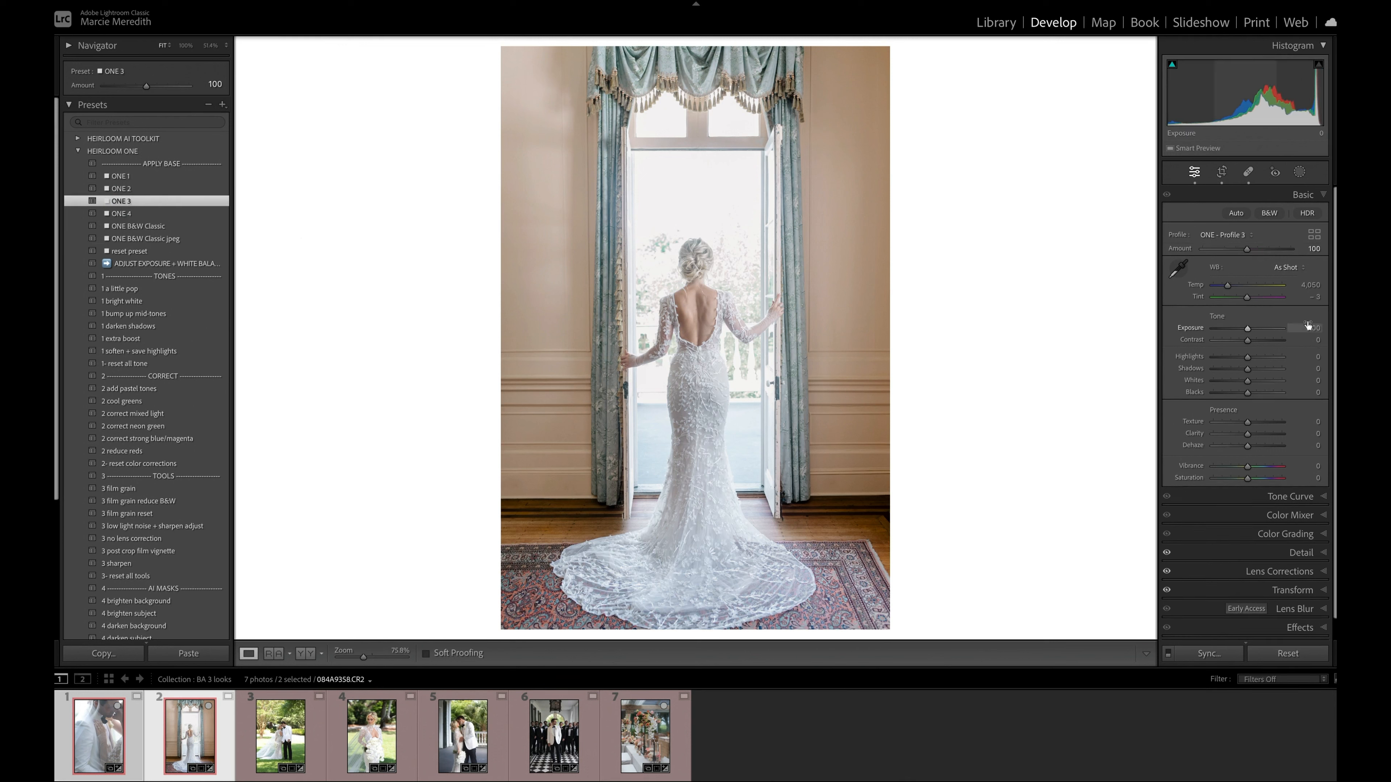
{"action": "left_click_drag", "start_coordinate": [1307, 325], "coordinate": [1303, 325]}
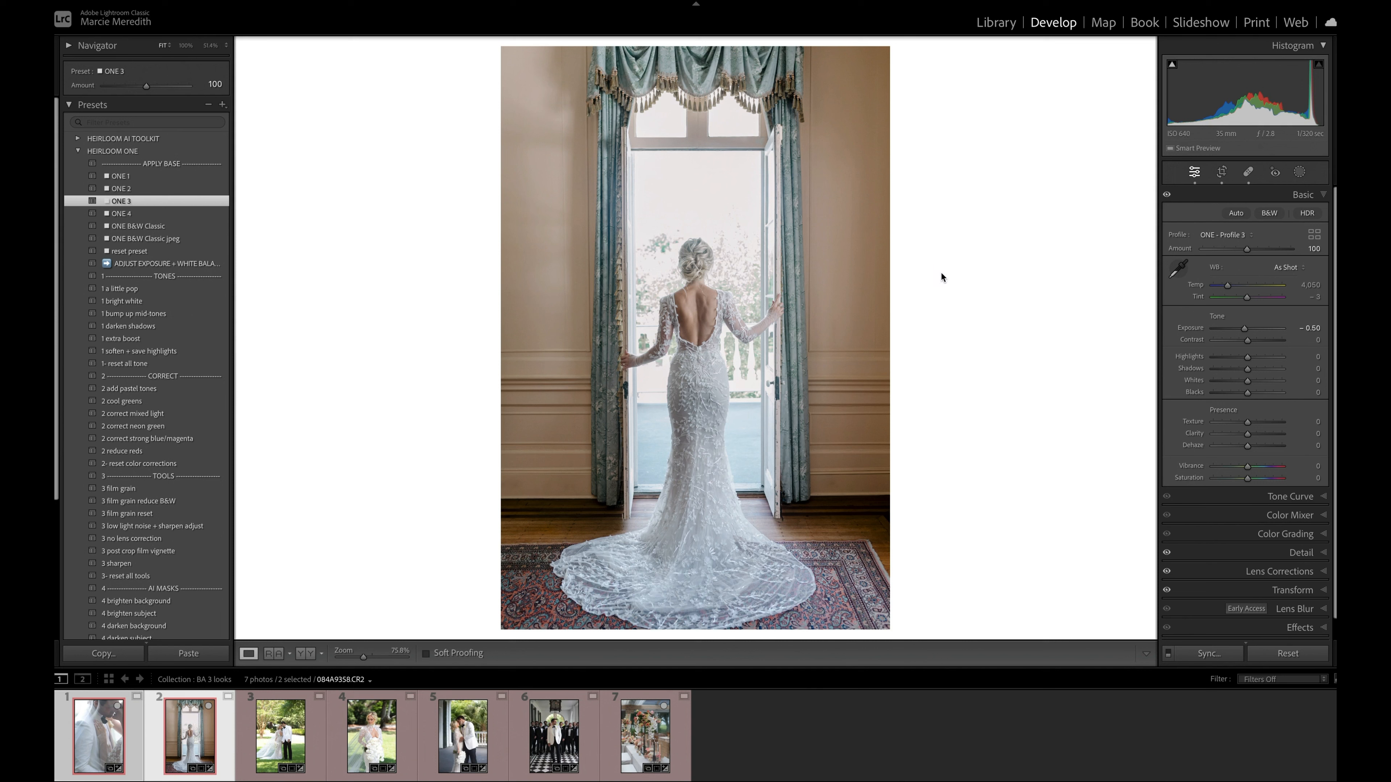
{"action": "key", "text": "Down"}
{"action": "key", "text": "Down"}
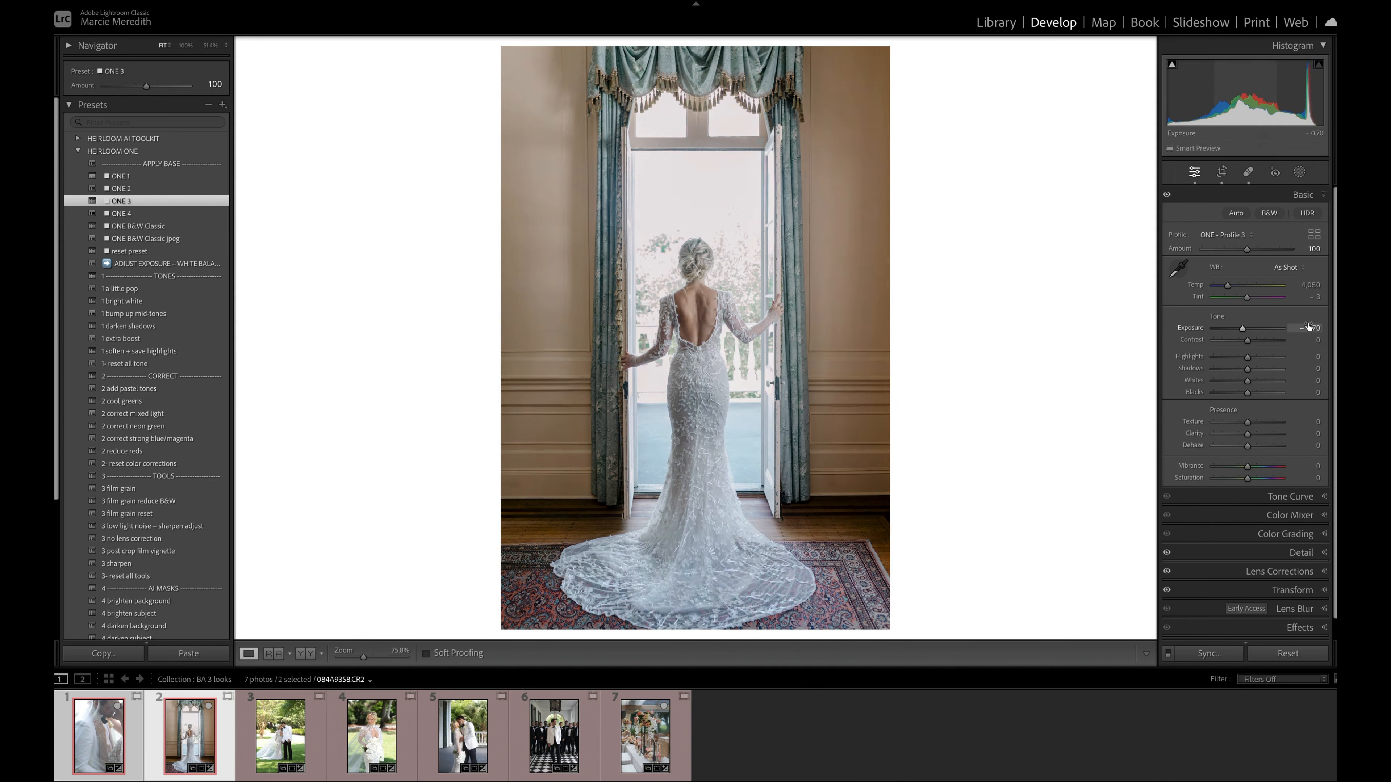
Step: Warm the bride photo by setting Temp to 4,450 and Tint to -8, and lower Exposure to -0.80
{"action": "key", "text": "Up"}
{"action": "key", "text": "Up"}
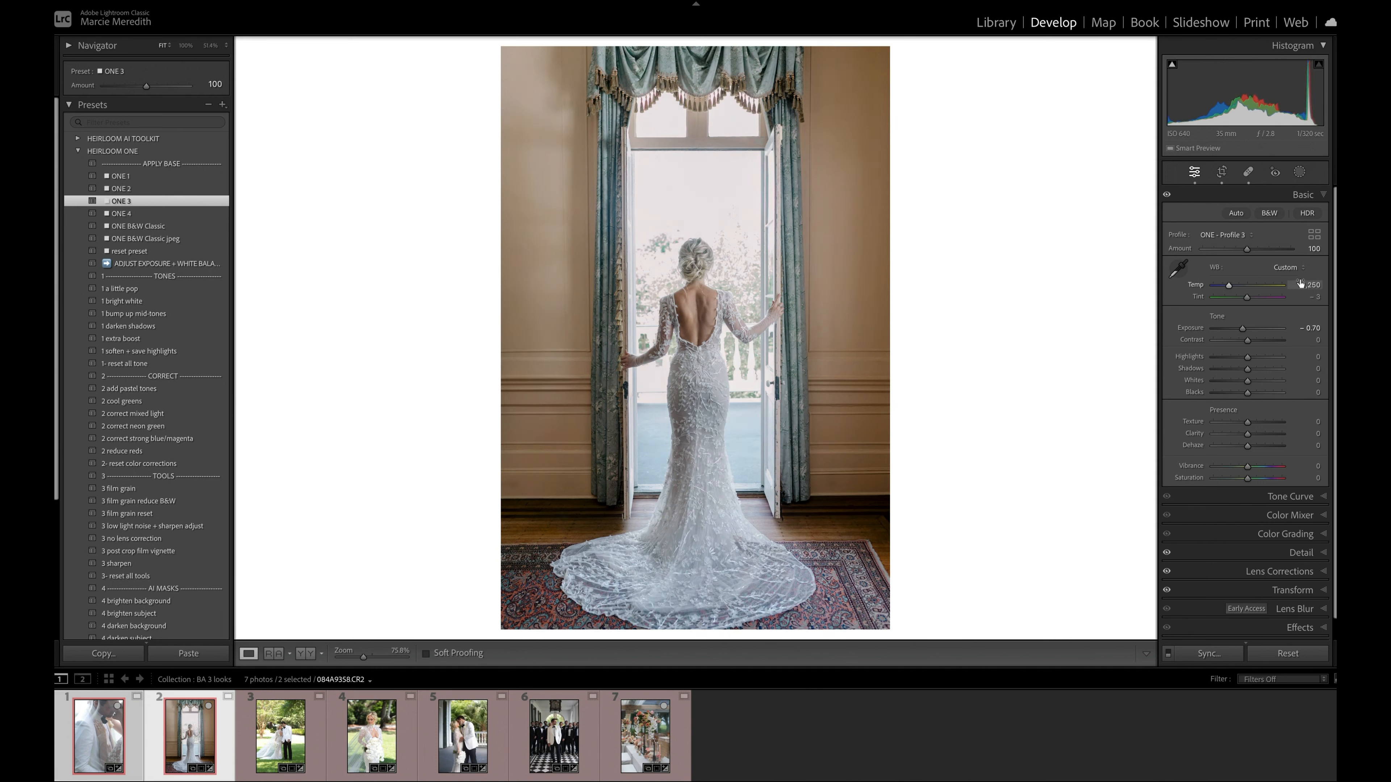
{"action": "key", "text": "Up"}
{"action": "key", "text": "Down"}
Step: Apply the darken shadows and correct mixed light presets to the bride photo and raise Temp to 4,750
{"action": "left_click", "coordinate": [123, 327]}
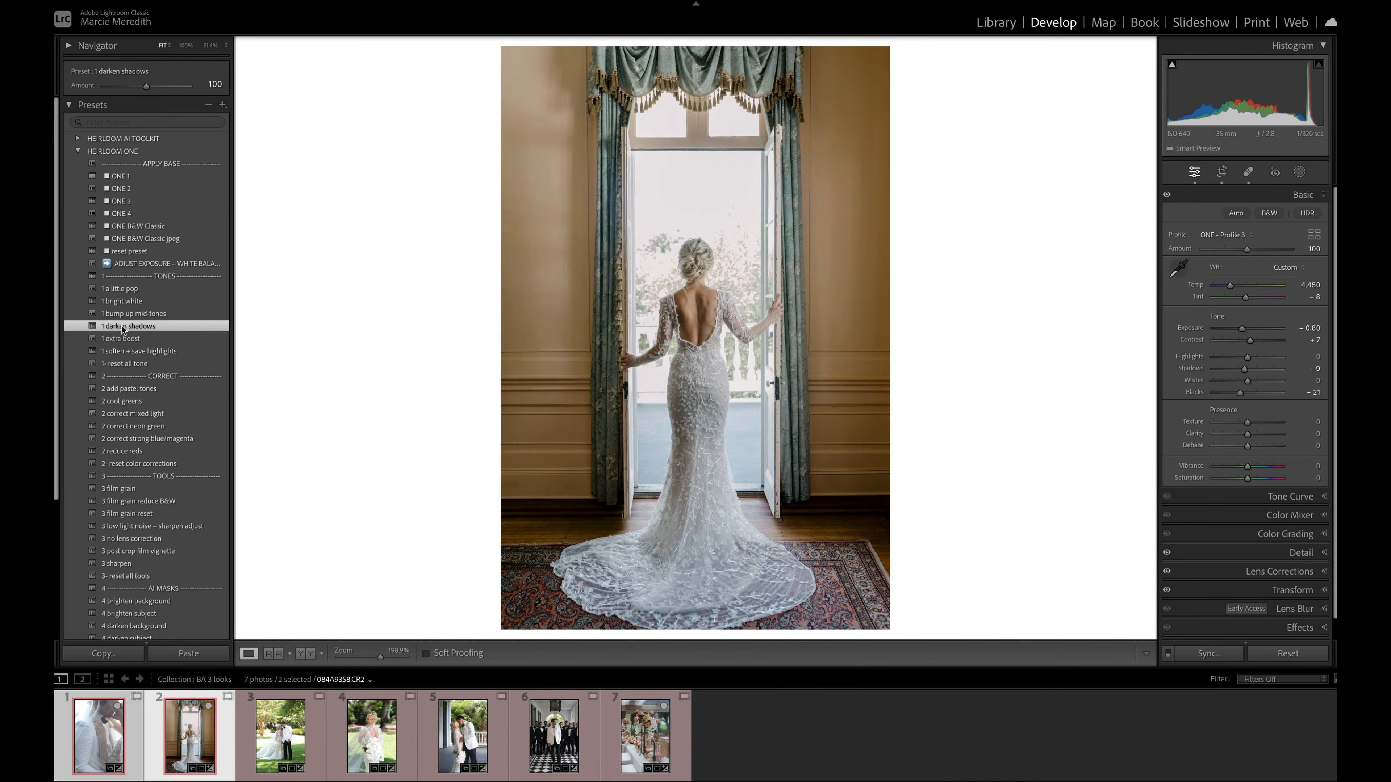
{"action": "left_click", "coordinate": [163, 414]}
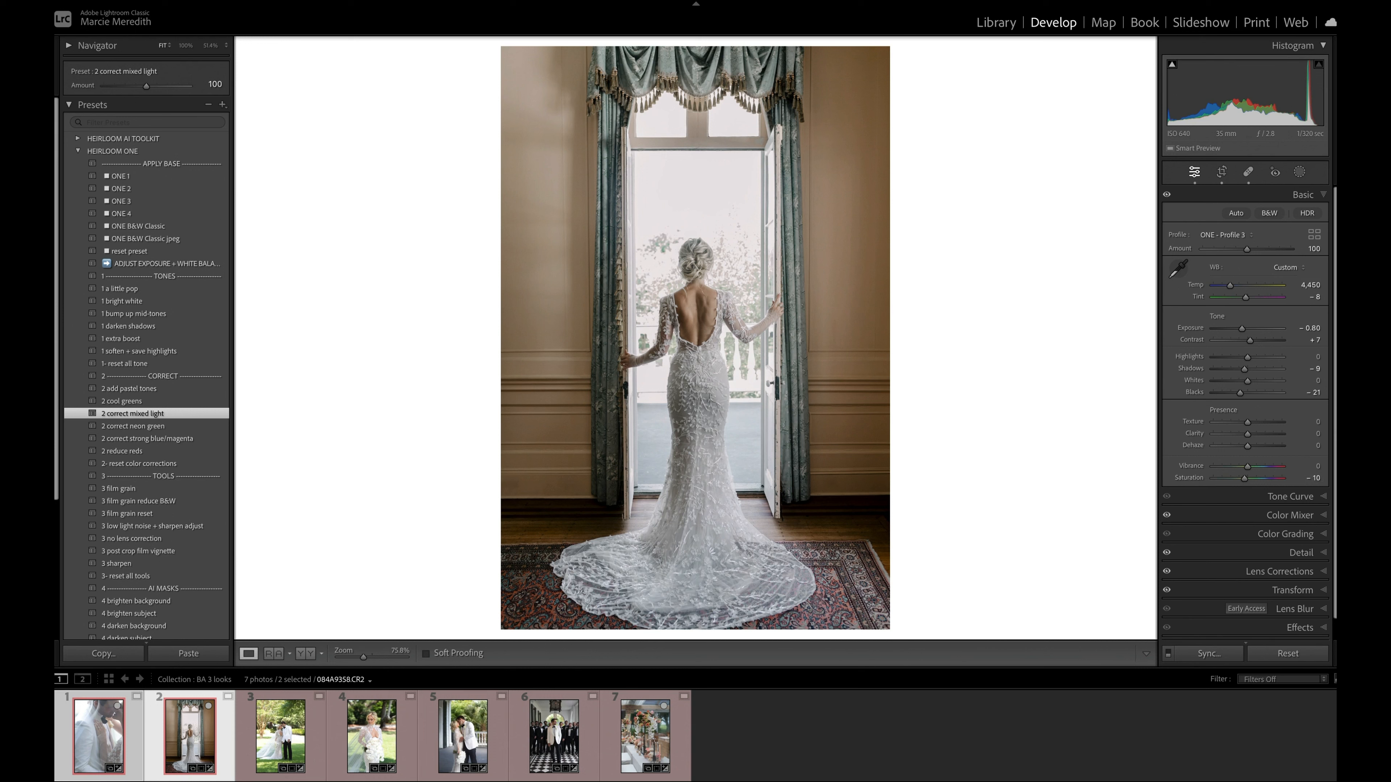
{"action": "key", "text": "Up"}
{"action": "key", "text": "Up"}
{"action": "key", "text": "Up"}
{"action": "key", "text": "Up"}
{"action": "key", "text": "Up"}
{"action": "key", "text": "Up"}
{"action": "key", "text": "Up"}
{"action": "key", "text": "Down"}
Step: Apply the darken background AI mask preset and reduce its amount to 51
{"action": "scroll", "coordinate": [154, 548], "scroll_direction": "down", "scroll_amount": 3}
{"action": "left_click", "coordinate": [153, 552]}
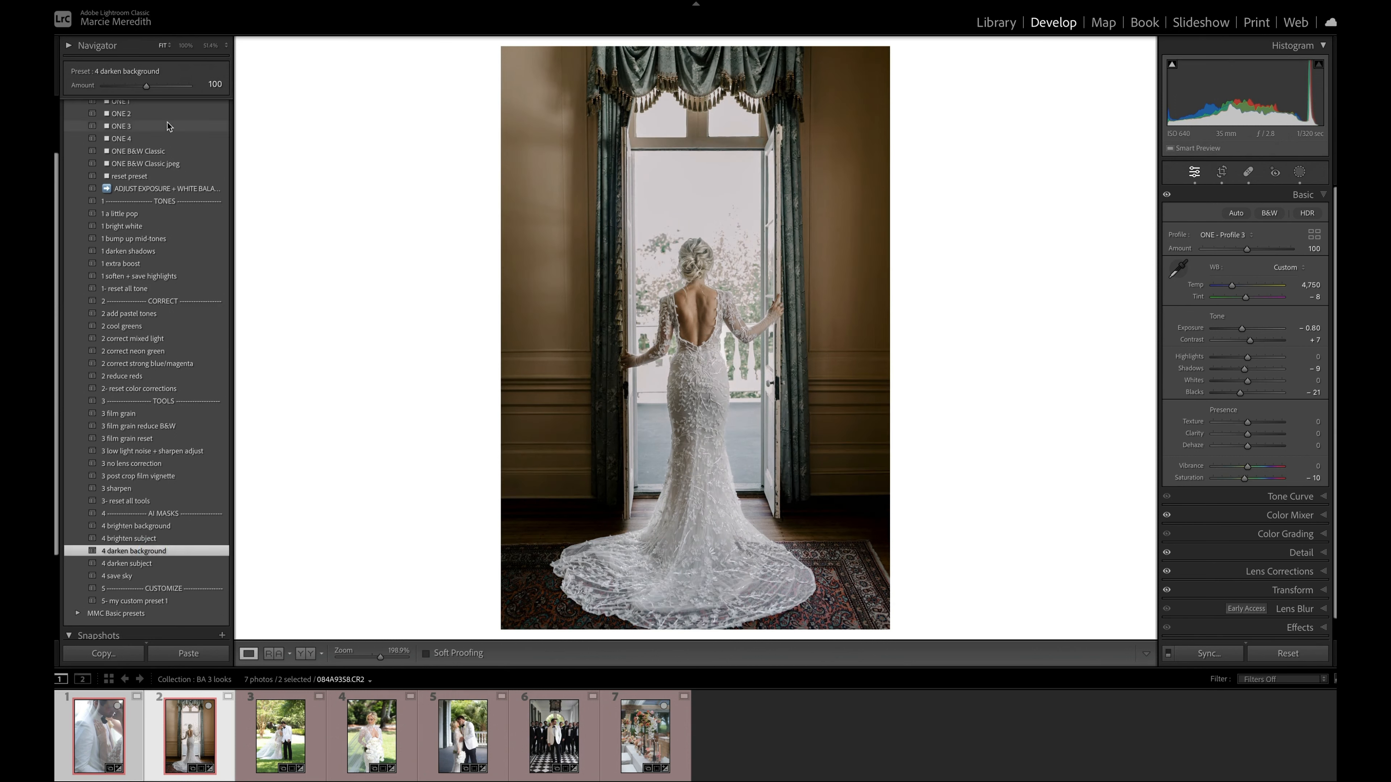
{"action": "left_click_drag", "start_coordinate": [145, 85], "coordinate": [127, 87]}
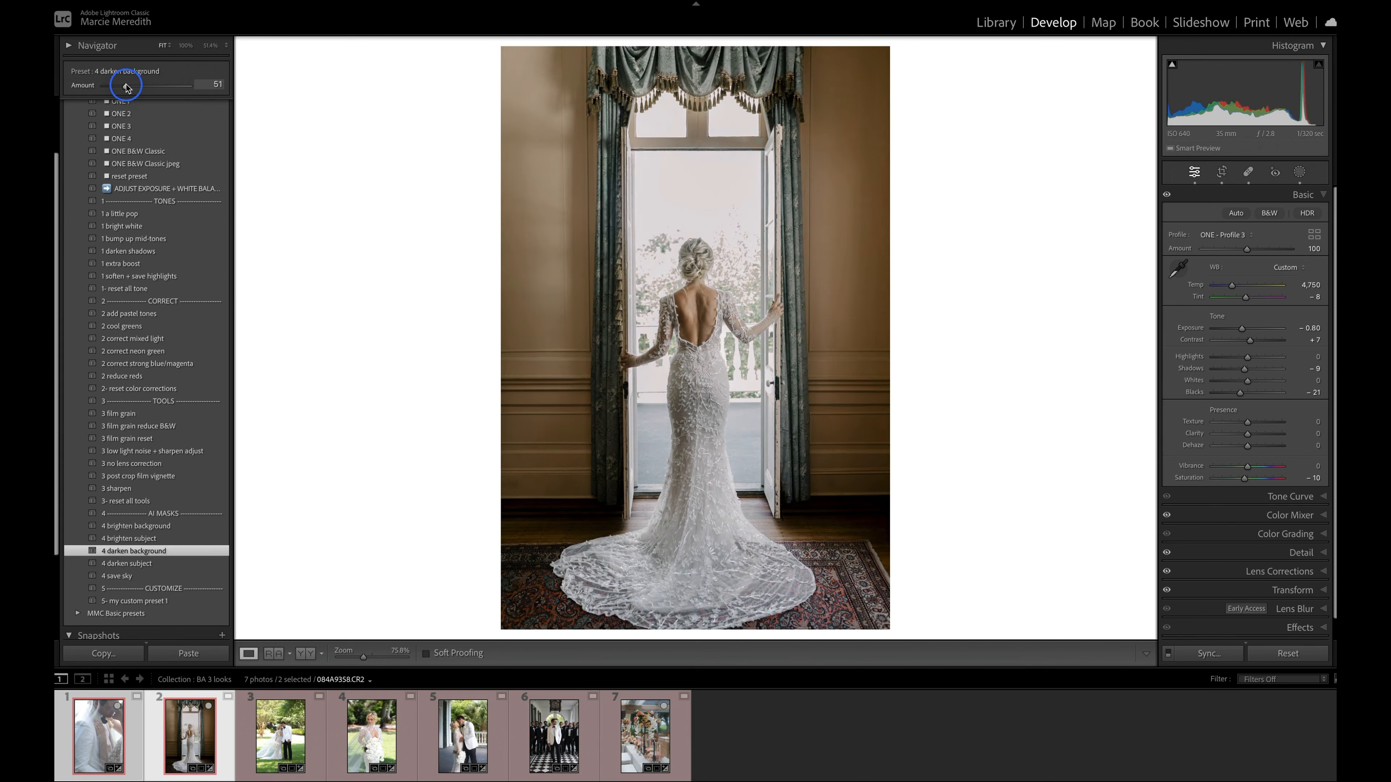
Step: Apply the darken subject AI mask preset with a reduced amount and compare the photo before and after editing
{"action": "left_click", "coordinate": [127, 563]}
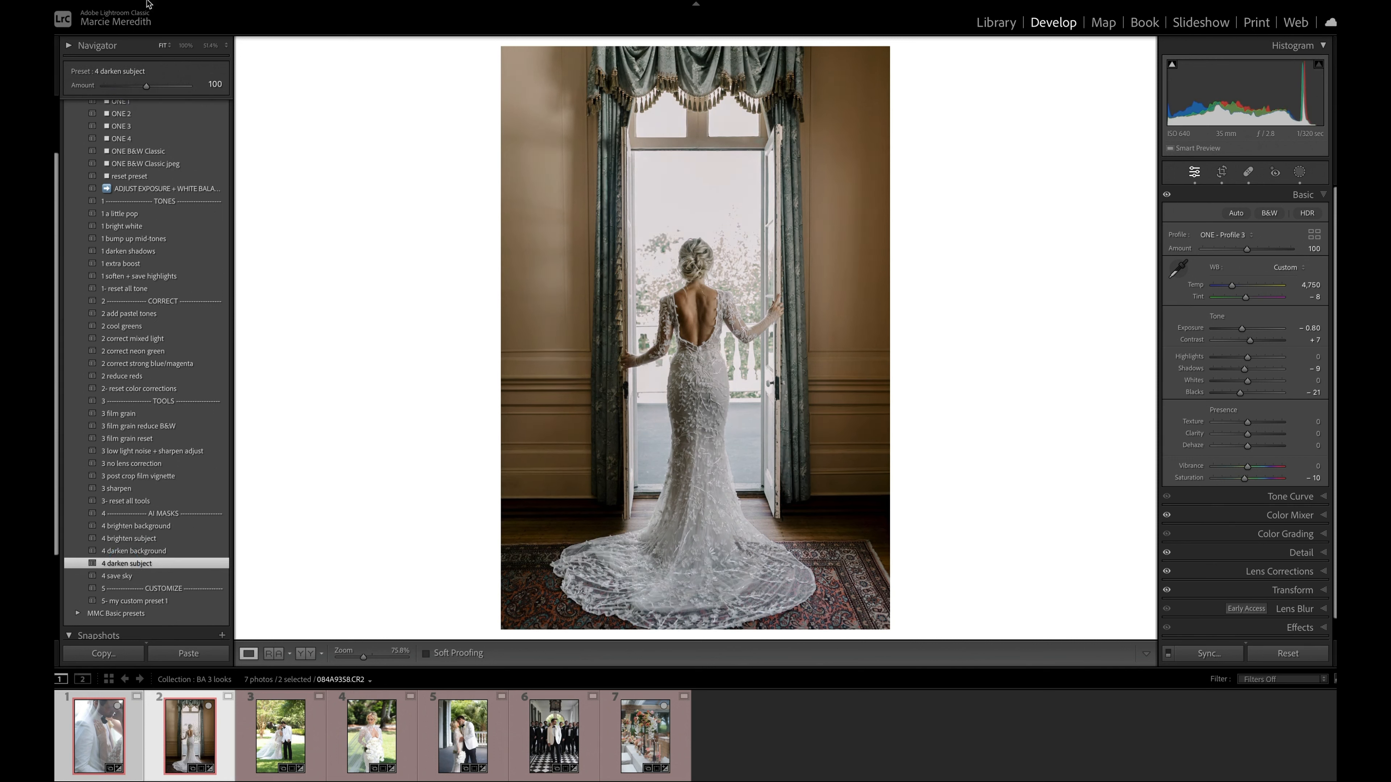
{"action": "left_click_drag", "start_coordinate": [145, 86], "coordinate": [127, 86]}
{"action": "key", "text": "Up"}
{"action": "key", "text": "Up"}
{"action": "key", "text": "backslash"}
{"action": "key", "text": "backslash"}
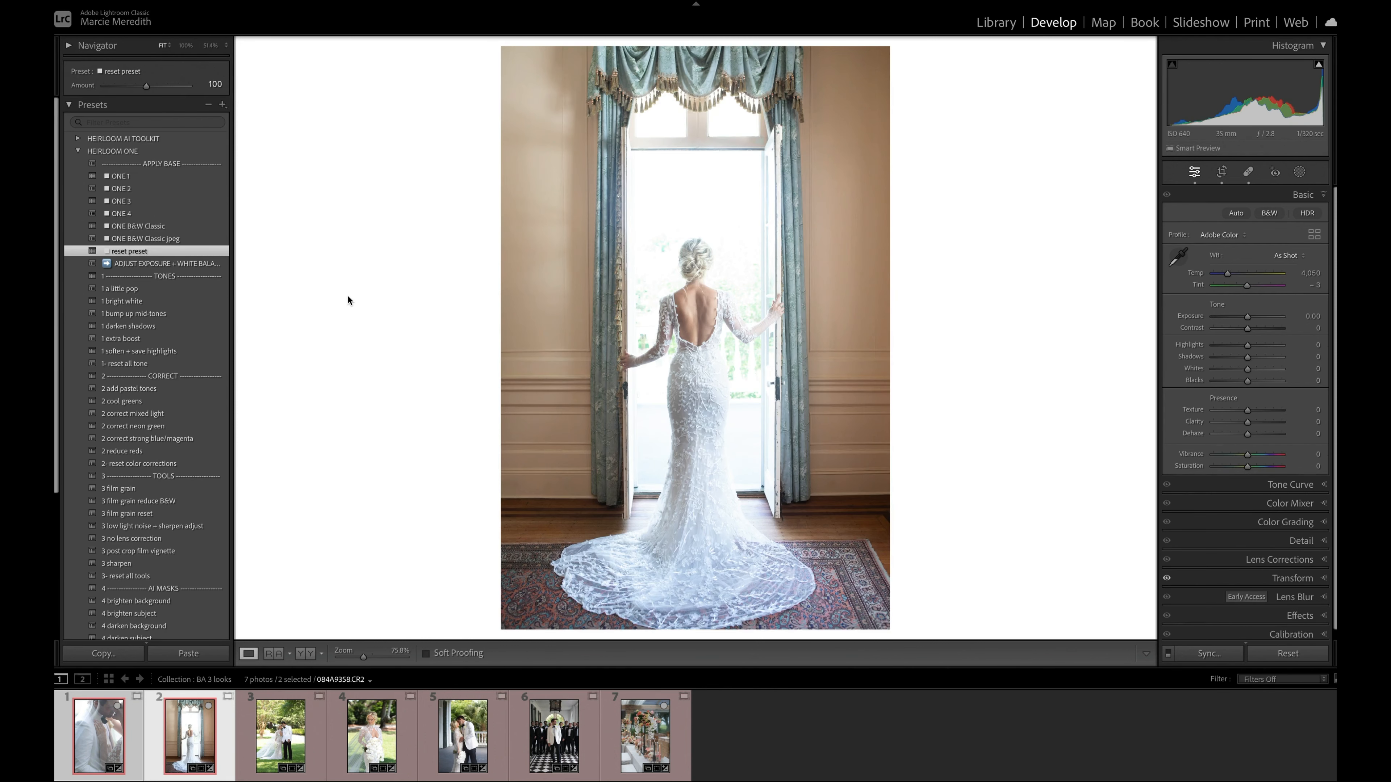
Step: Apply the ONE 3 base preset to the reset bride photo and set Temp to 4,350 and Tint to -9
{"action": "left_click", "coordinate": [146, 202]}
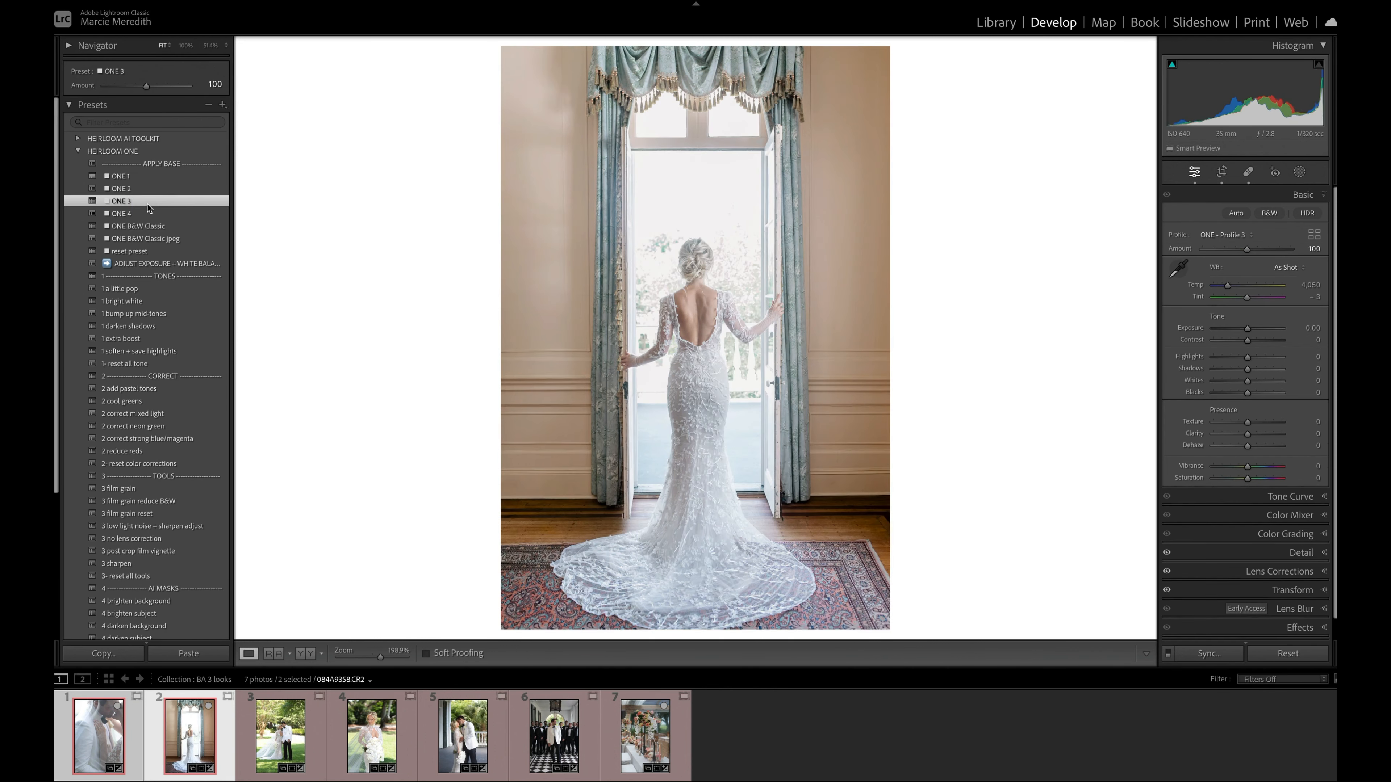
{"action": "key", "text": "Up"}
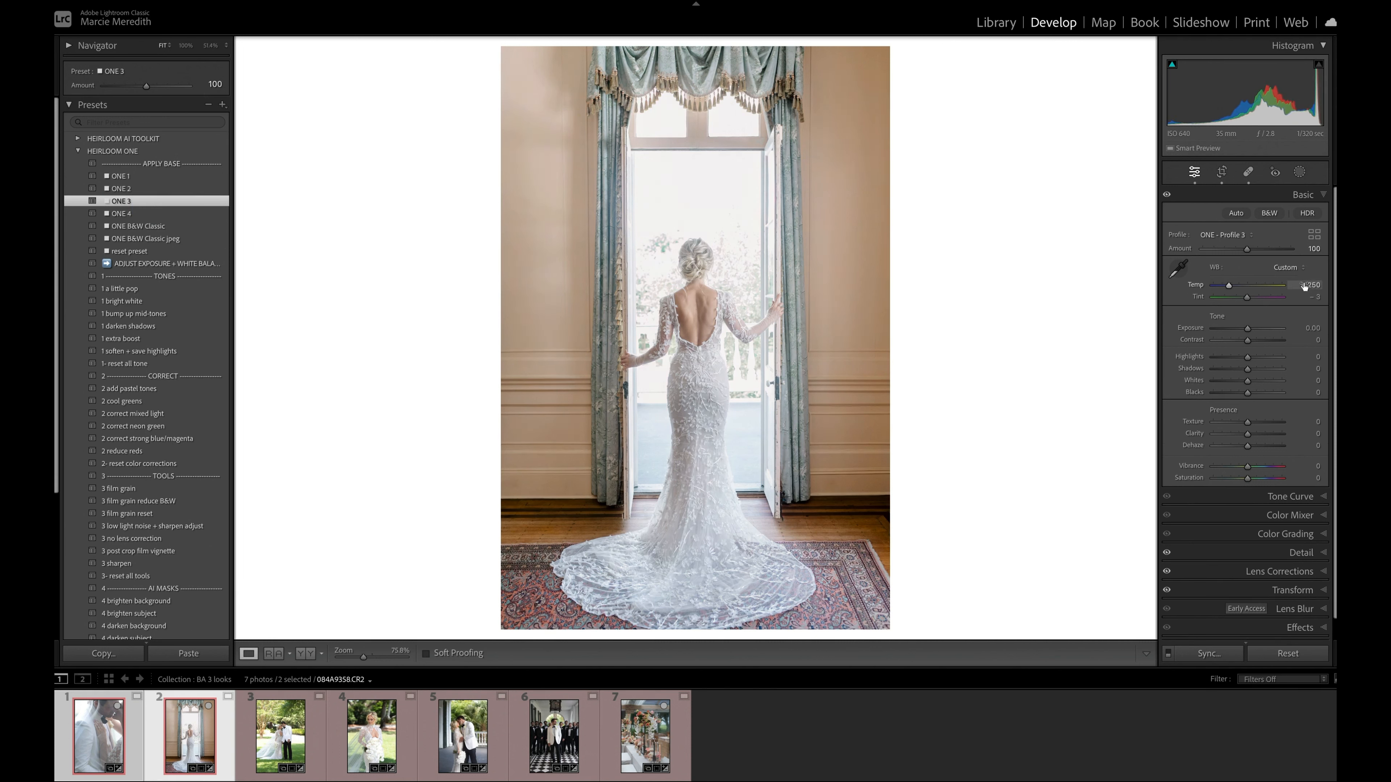
{"action": "left_click_drag", "start_coordinate": [1308, 298], "coordinate": [1305, 297]}
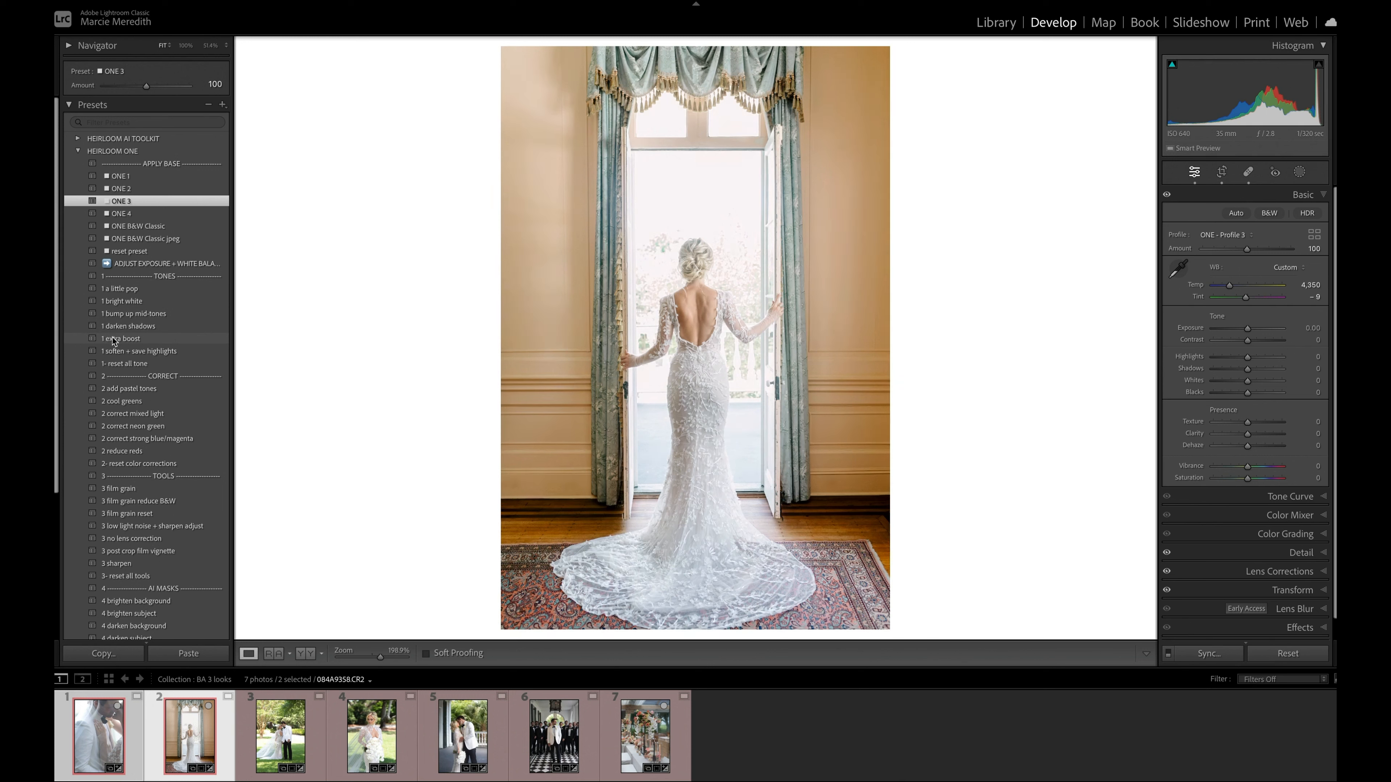
Step: Apply the soften + save highlights preset at amount 65 and set Temp to 4,450
{"action": "left_click", "coordinate": [117, 351]}
{"action": "left_click_drag", "start_coordinate": [153, 90], "coordinate": [131, 89]}
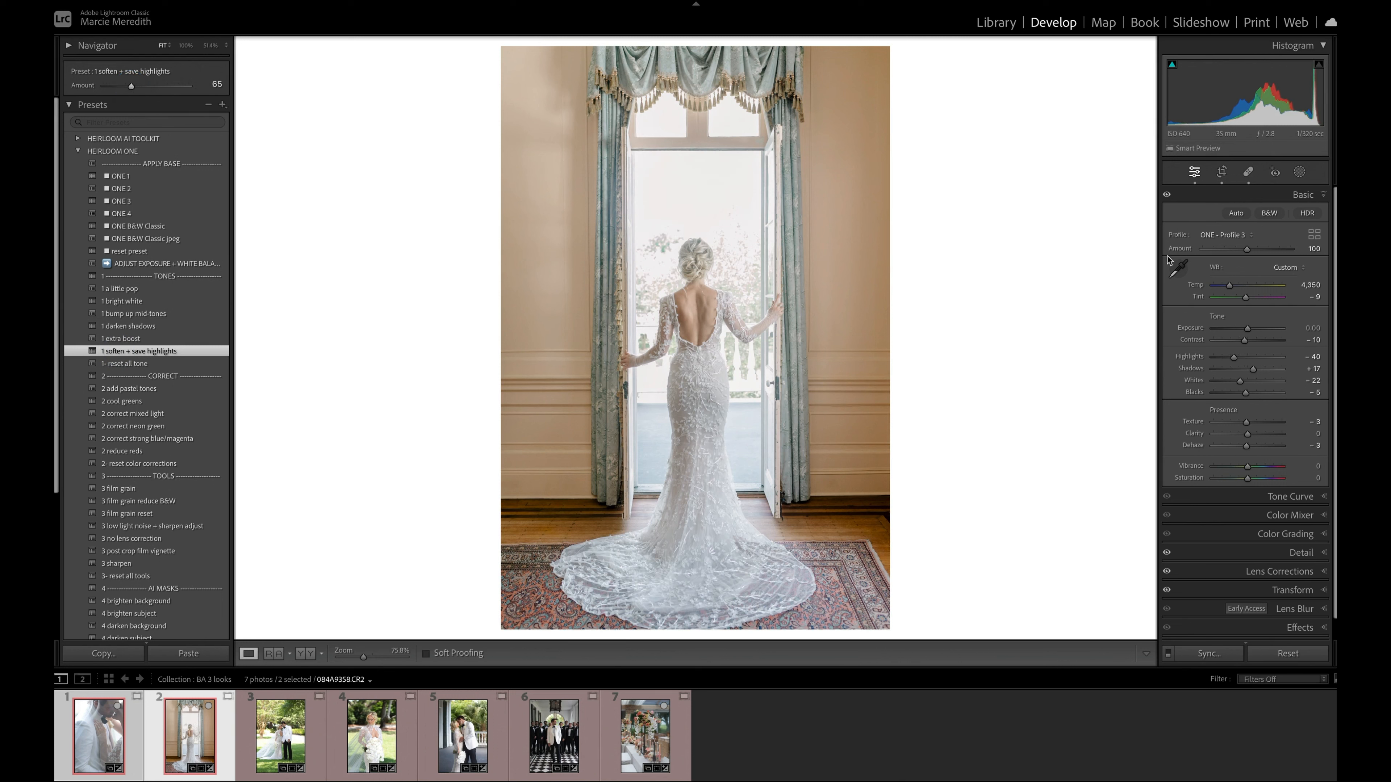
{"action": "left_click_drag", "start_coordinate": [1296, 286], "coordinate": [1297, 285]}
Step: Apply the correct mixed light preset at amount 63 and the darken subject AI mask preset at amount 93
{"action": "left_click", "coordinate": [150, 413]}
{"action": "scroll", "coordinate": [149, 493], "scroll_direction": "down", "scroll_amount": 2}
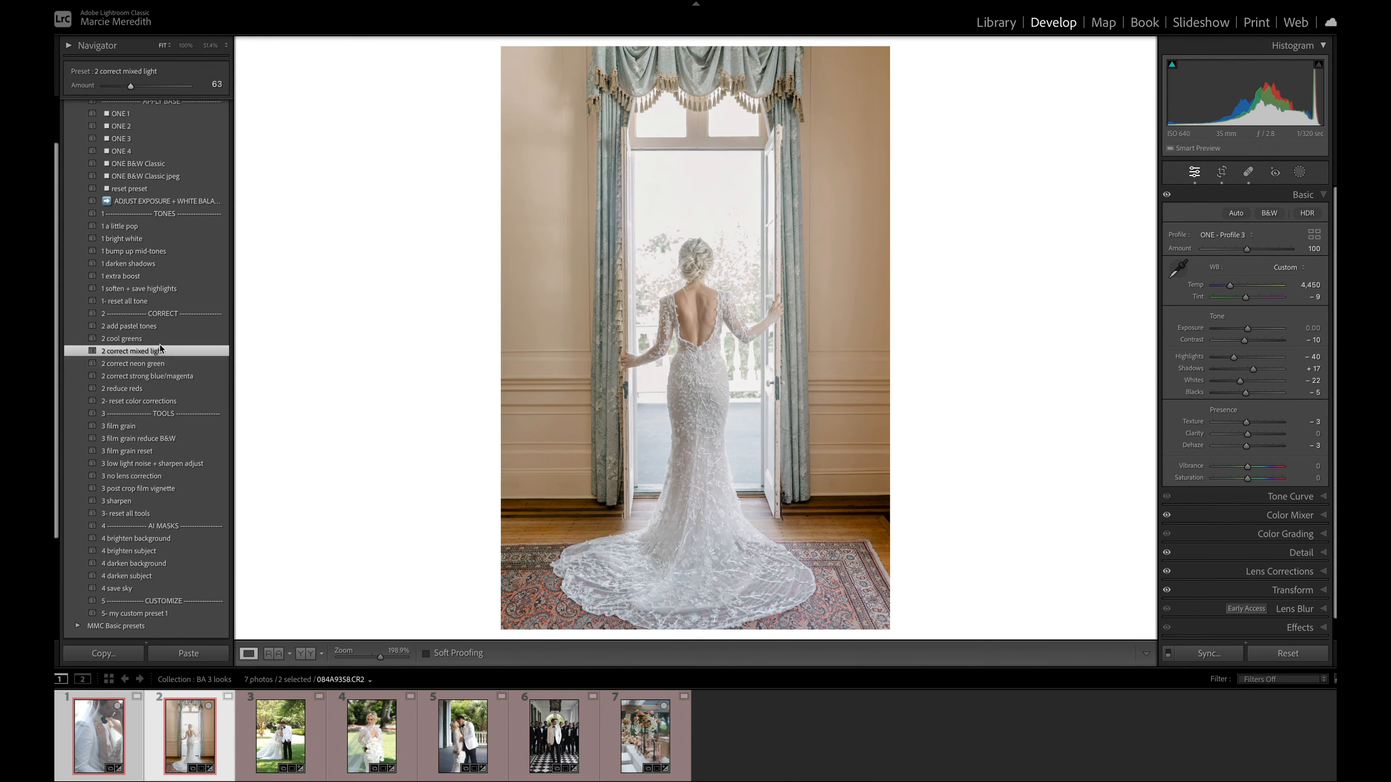
{"action": "left_click", "coordinate": [137, 578]}
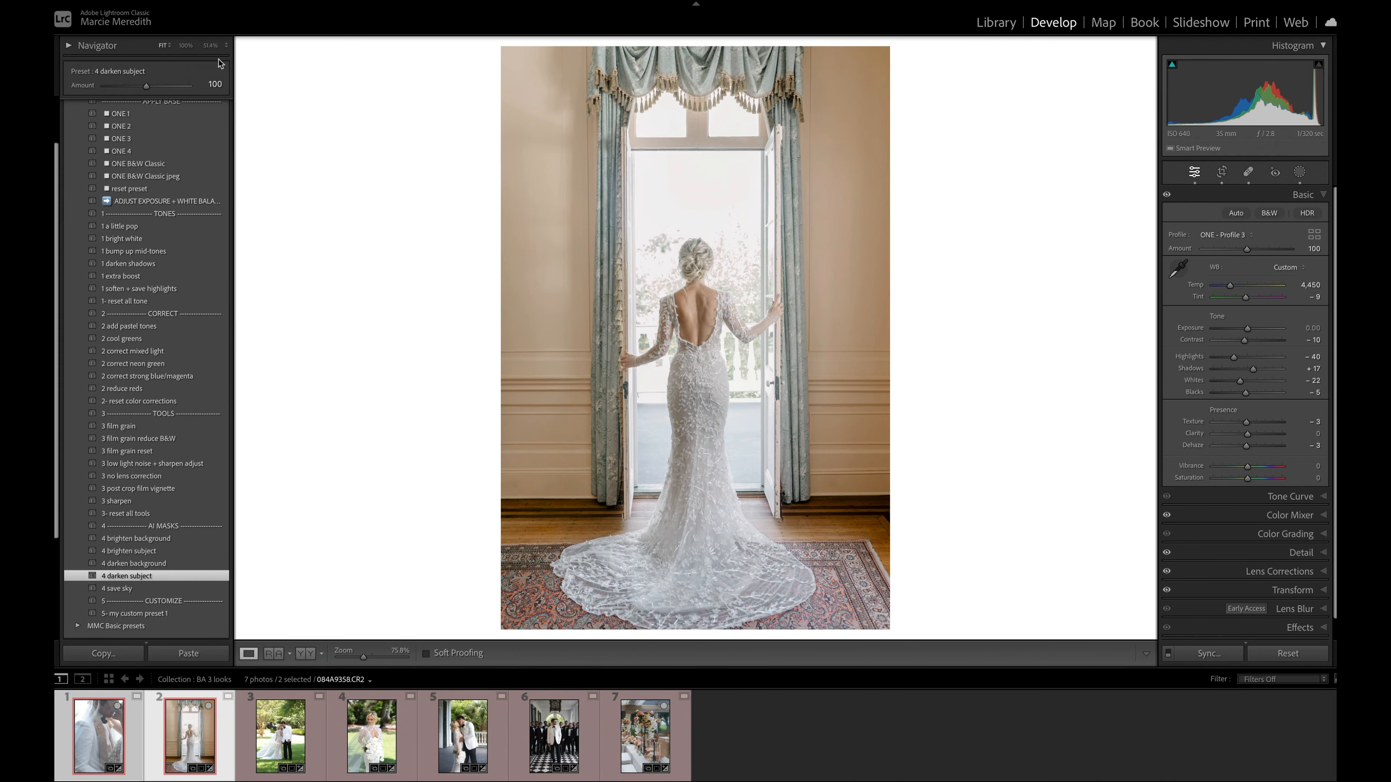
{"action": "left_click_drag", "start_coordinate": [145, 85], "coordinate": [141, 85]}
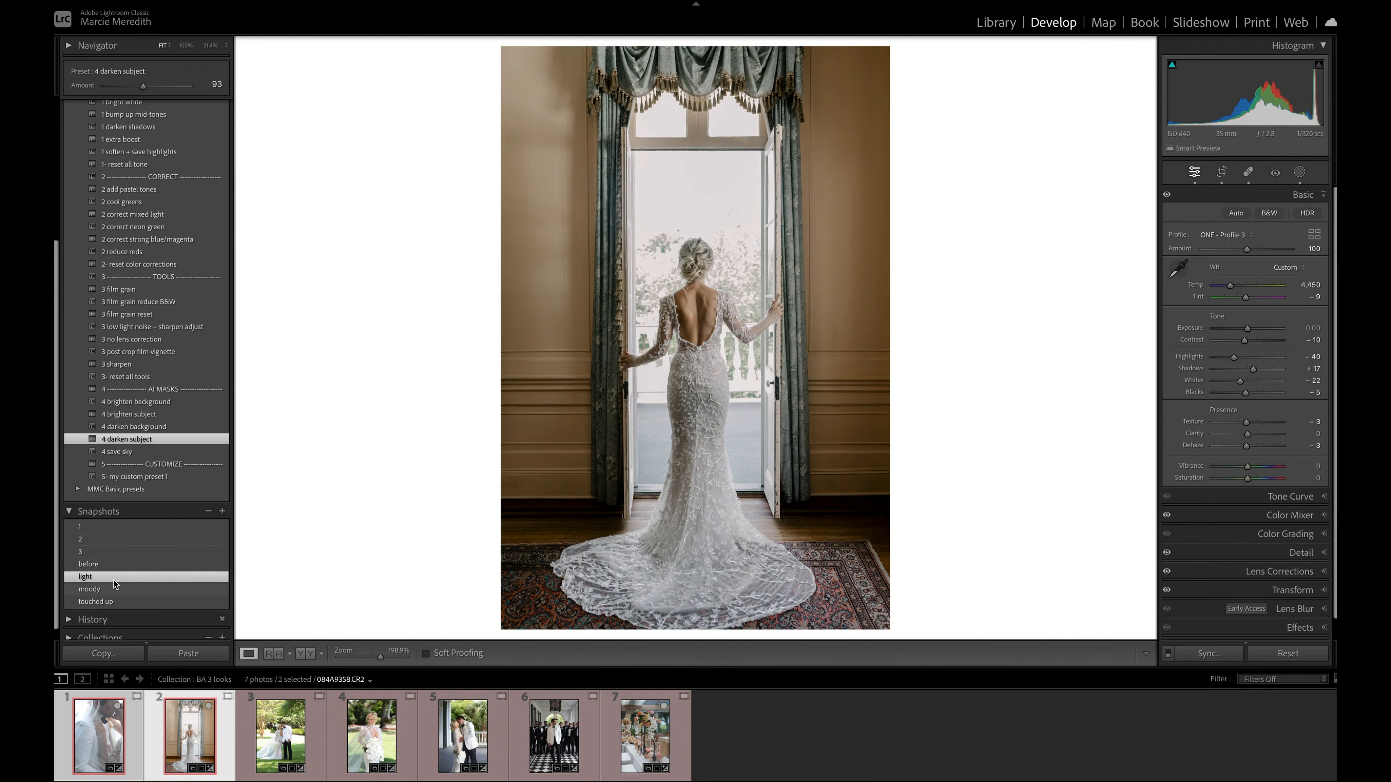
Step: Open the third photo, showing the couple standing on the grass, after a brief look back at the bride photo
{"action": "left_click", "coordinate": [306, 726]}
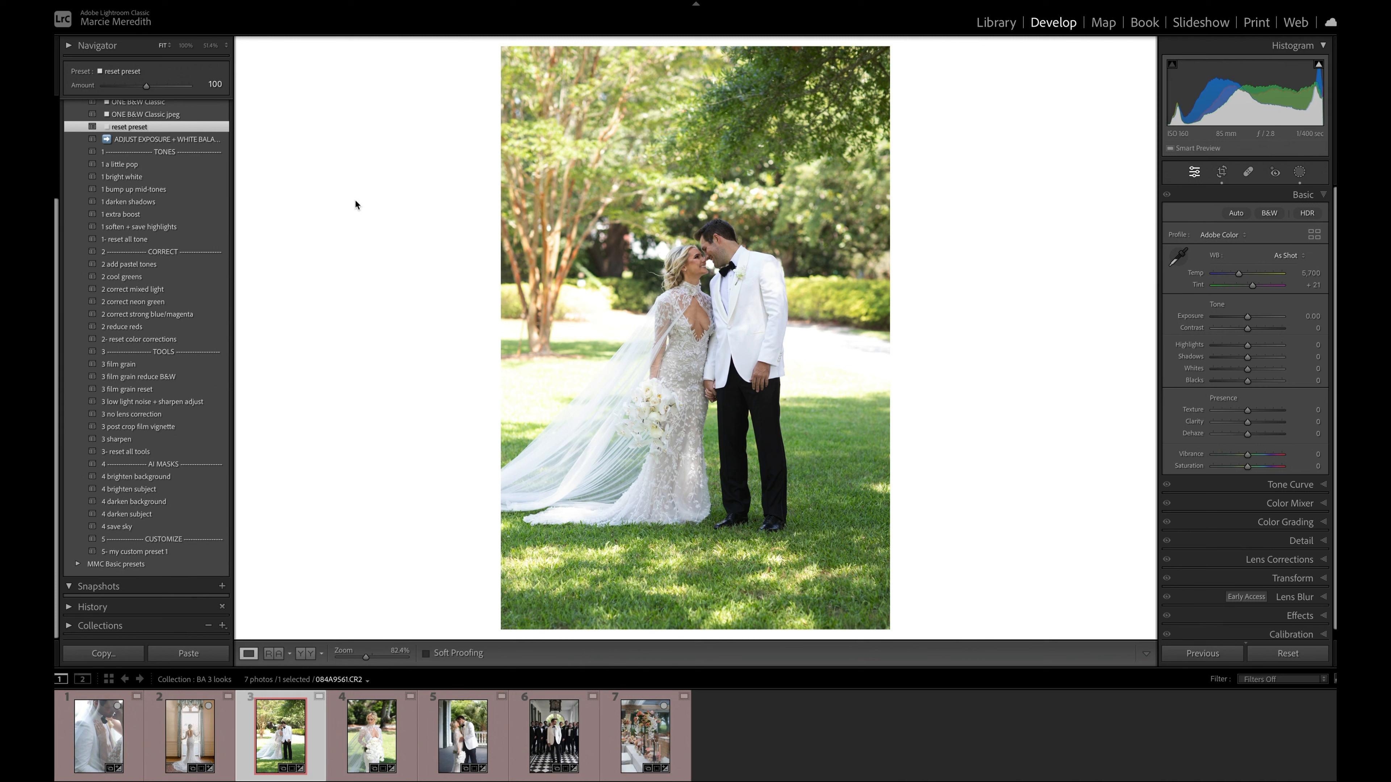
{"action": "key", "text": "Left"}
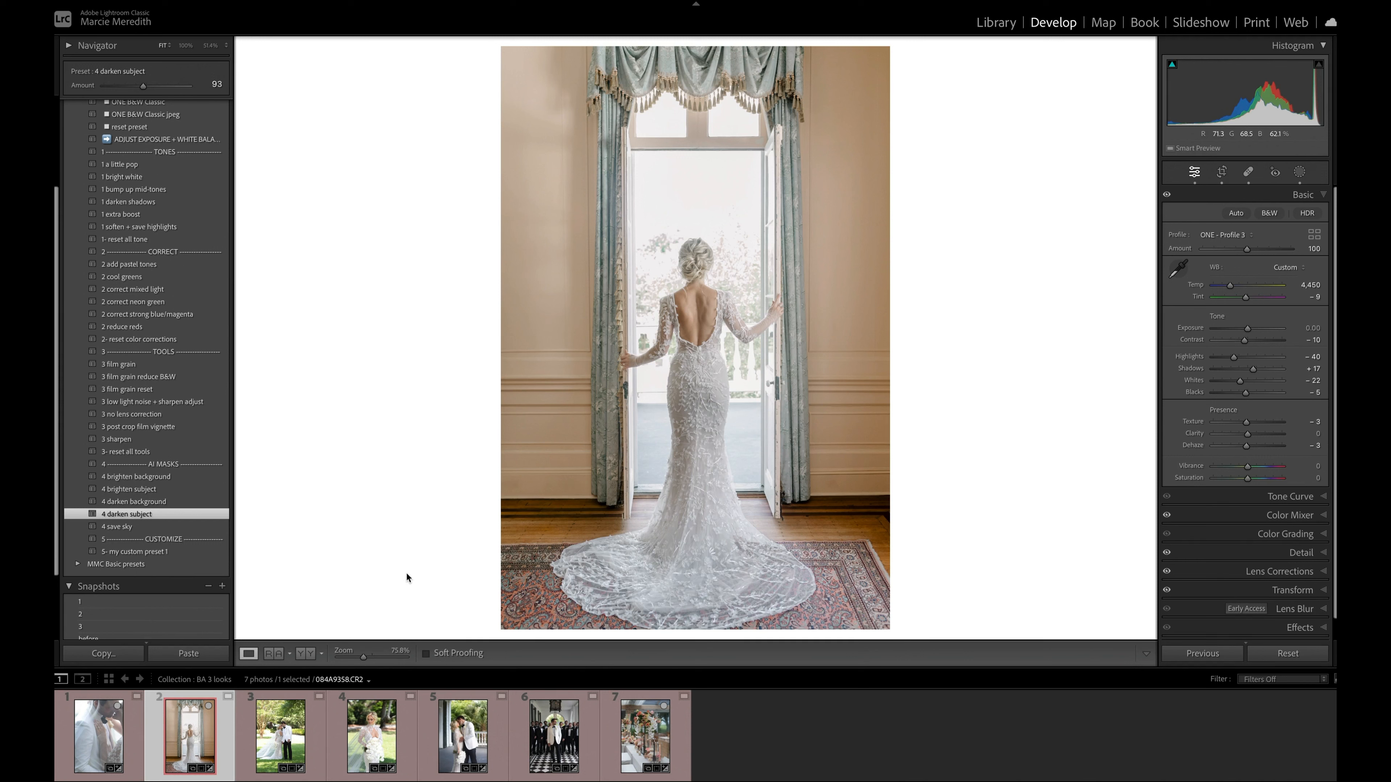
{"action": "left_click", "coordinate": [260, 723]}
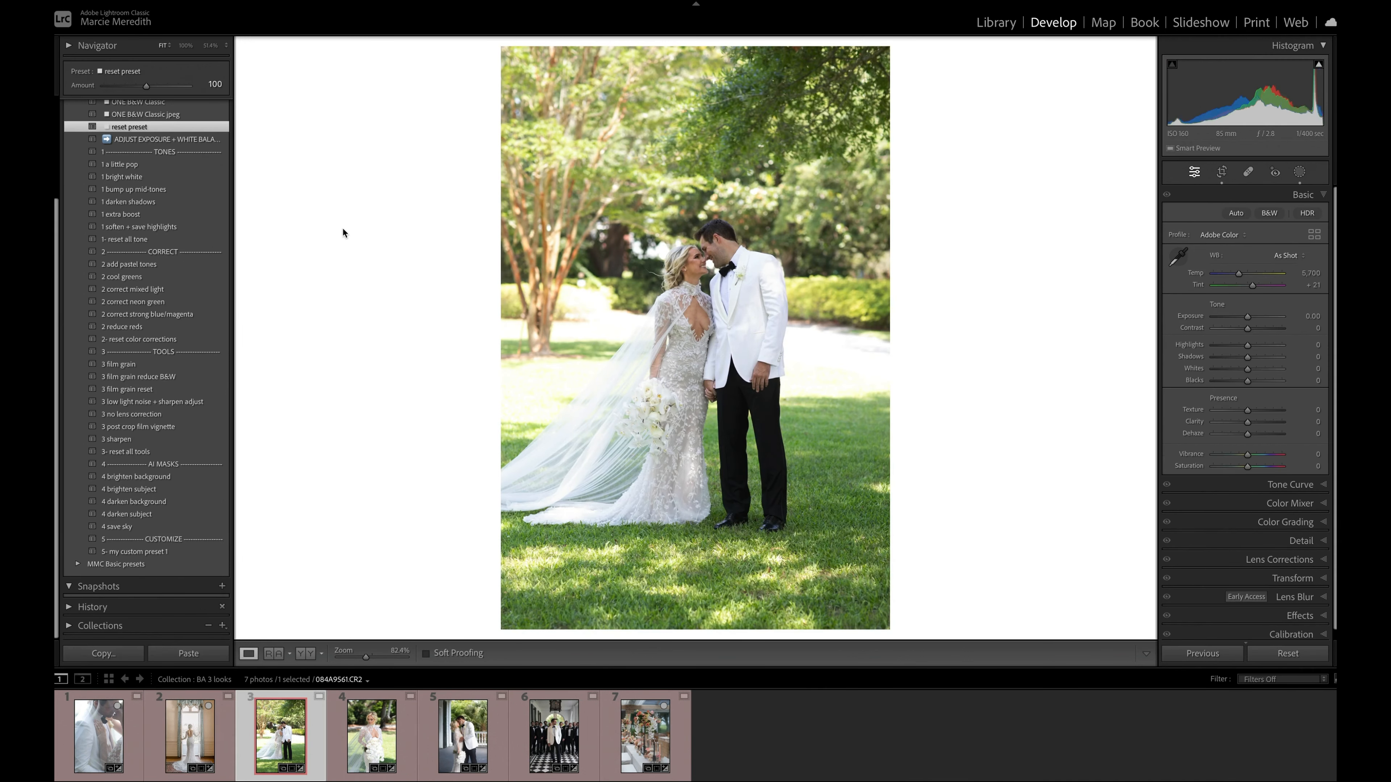
Step: Apply the ONE 3 base preset to the couple photo and set Exposure to -0.30
{"action": "scroll", "coordinate": [145, 236], "scroll_direction": "up", "scroll_amount": 3}
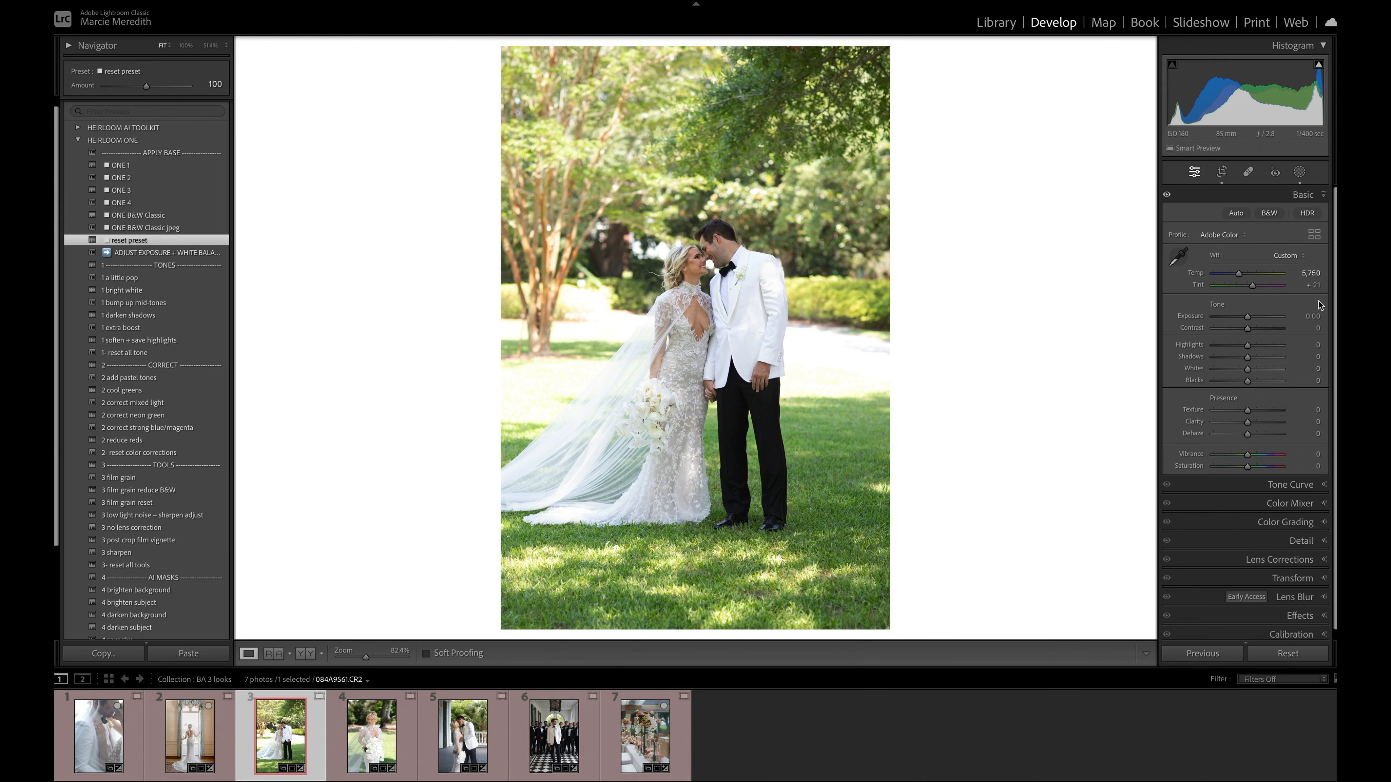
{"action": "left_click", "coordinate": [118, 191]}
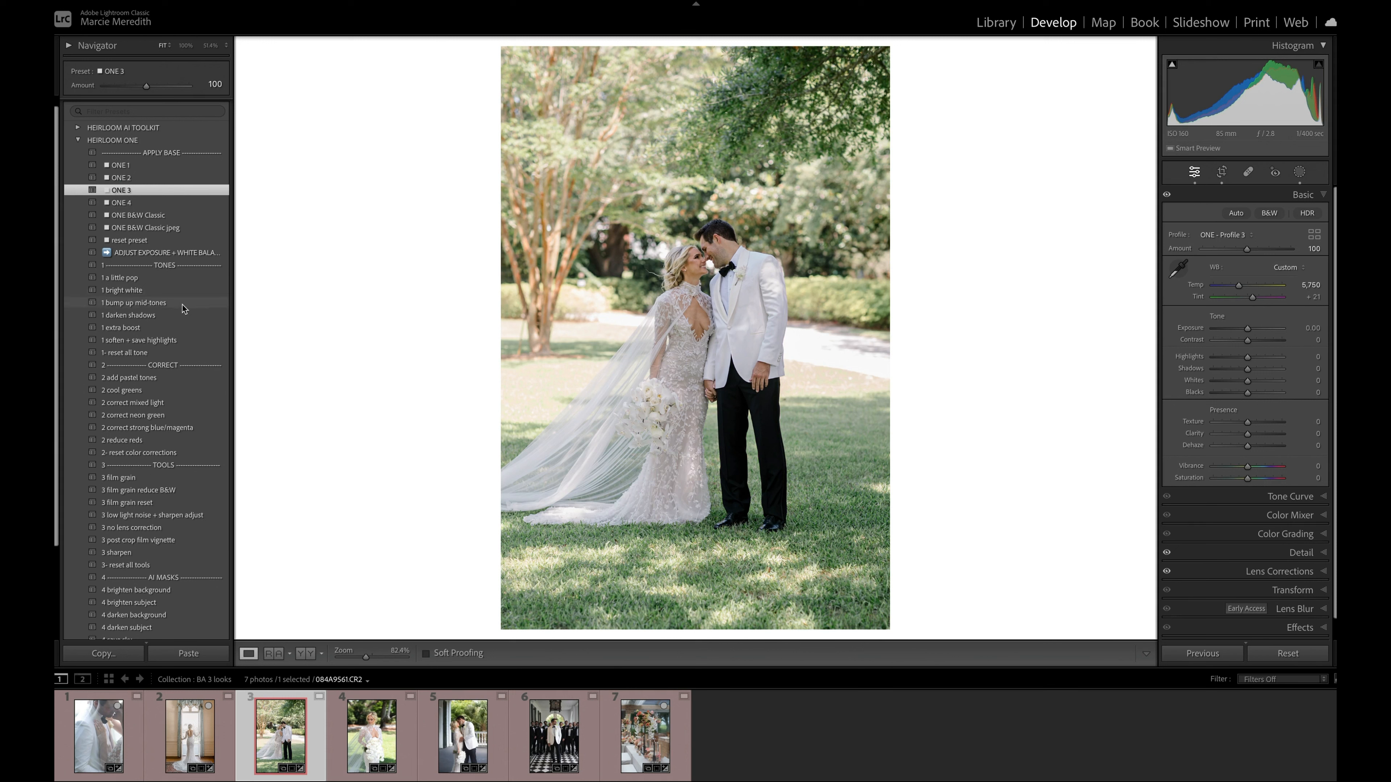
{"action": "key", "text": "Down"}
{"action": "key", "text": "Down"}
{"action": "key", "text": "Down"}
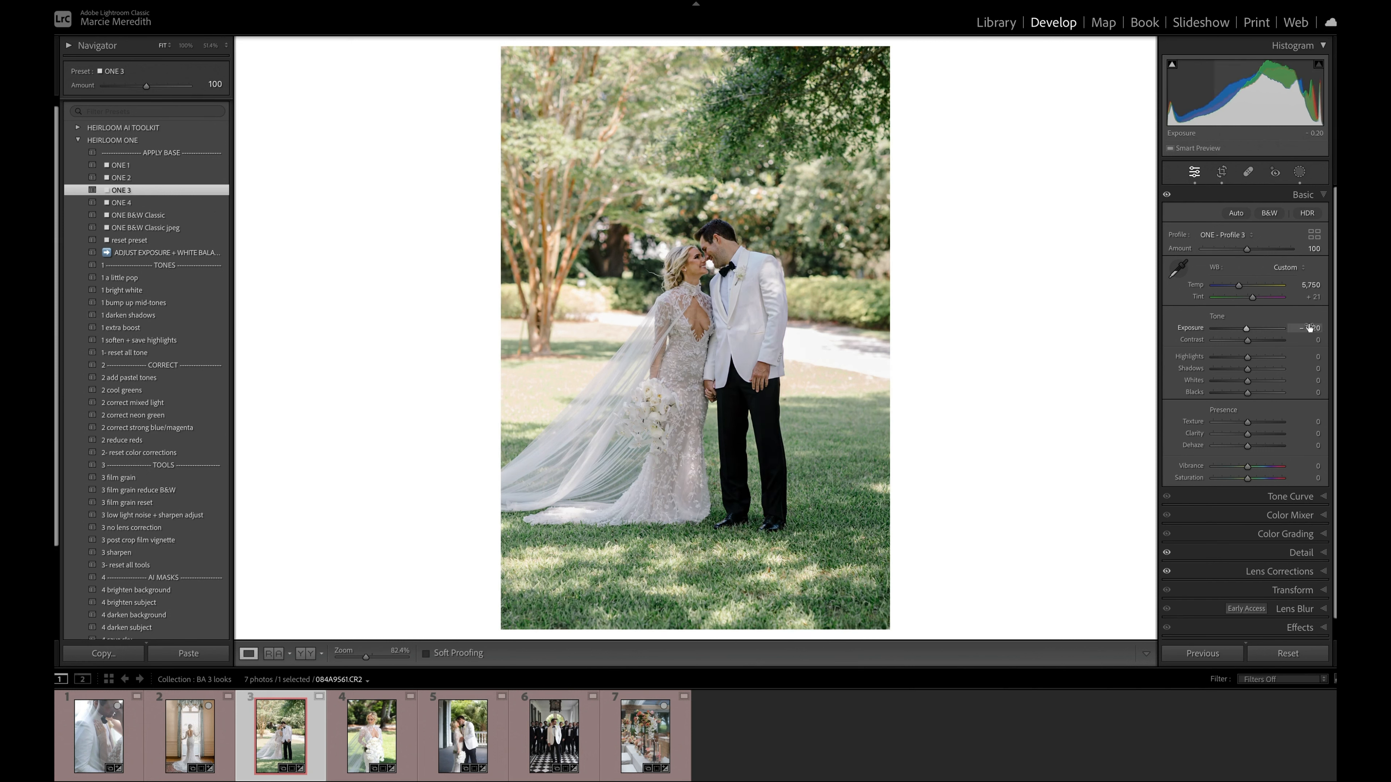
Step: Warm the couple photo by setting Temp to 6,200 and Tint to +26
{"action": "key", "text": "Up"}
{"action": "key", "text": "Up"}
{"action": "key", "text": "Up"}
{"action": "key", "text": "Up"}
{"action": "key", "text": "Up"}
{"action": "key", "text": "Up"}
{"action": "key", "text": "Up"}
{"action": "key", "text": "Up"}
{"action": "key", "text": "Up"}
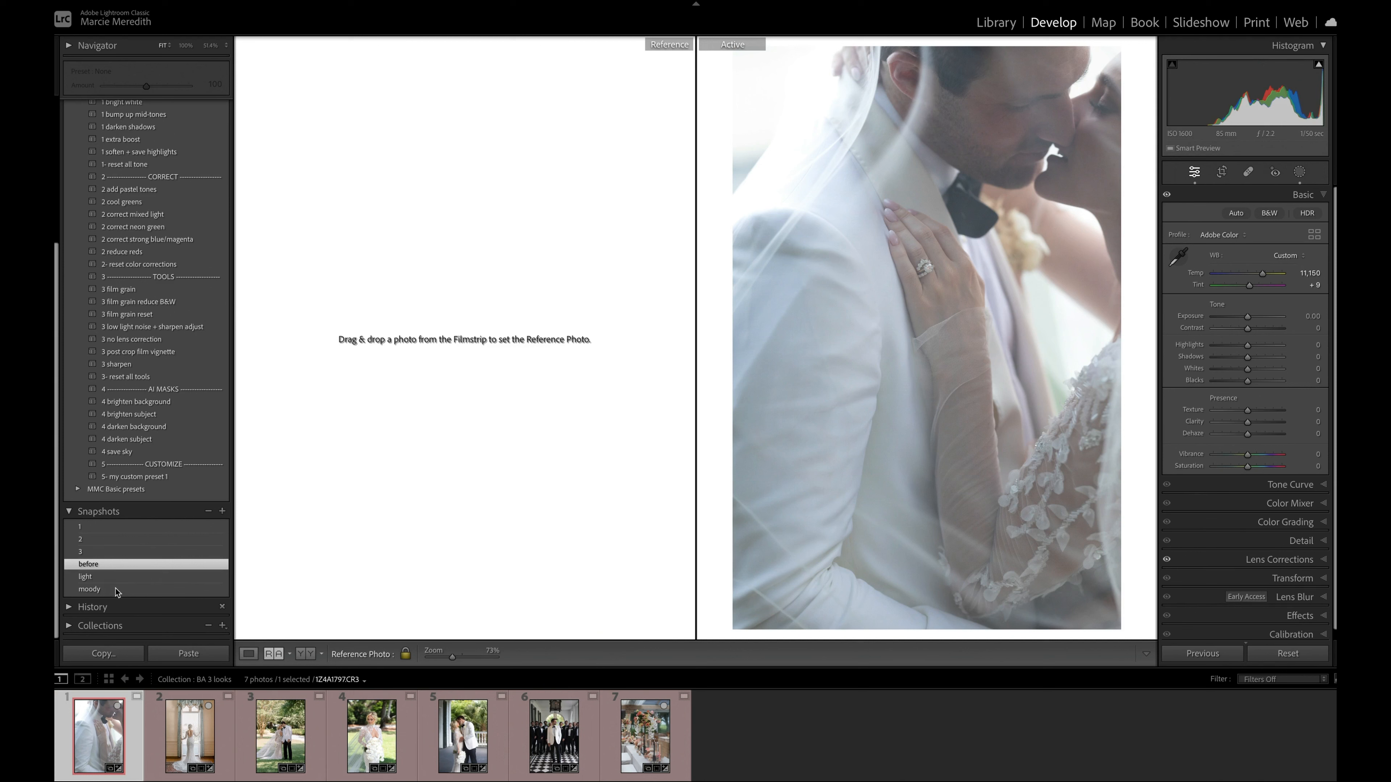
Step: Switch the first photo to its moody snapshot, set it as the reference photo, and reopen the couple photo as the active one
{"action": "left_click", "coordinate": [89, 589]}
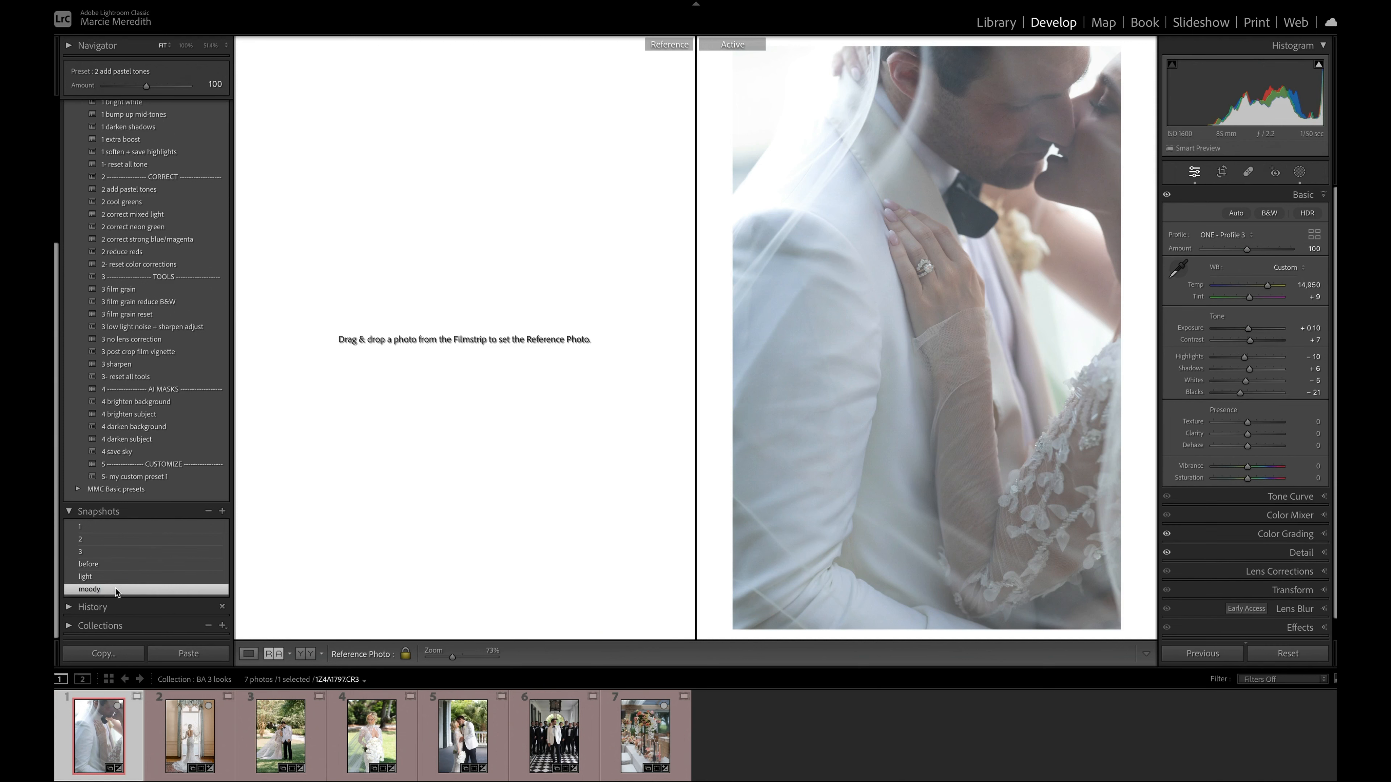
{"action": "left_click", "coordinate": [94, 723]}
{"action": "left_click_drag", "start_coordinate": [94, 723], "coordinate": [376, 515]}
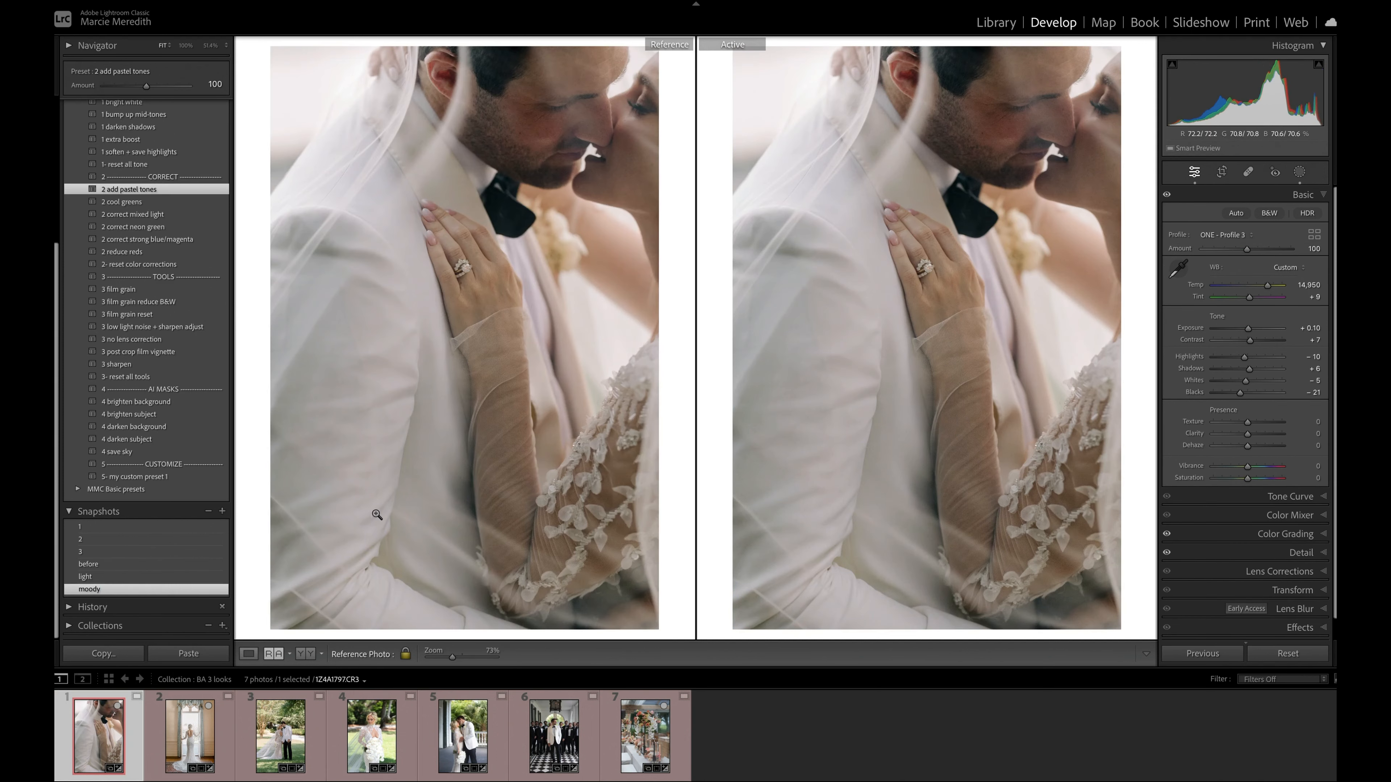
{"action": "left_click", "coordinate": [274, 745]}
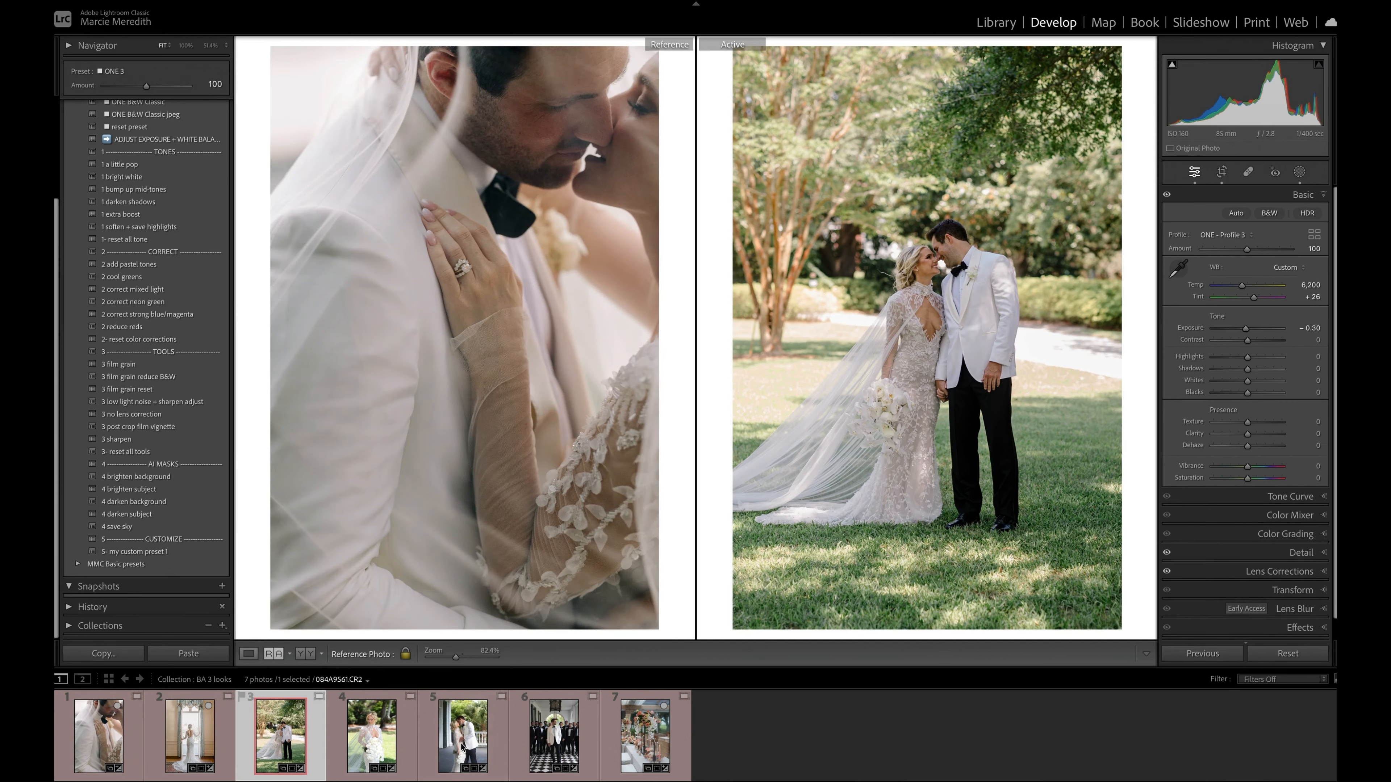
Step: Set the couple photo's Temp to 6,250 and apply the soften + save highlights preset at a reduced amount
{"action": "left_click_drag", "start_coordinate": [1242, 286], "coordinate": [1242, 285]}
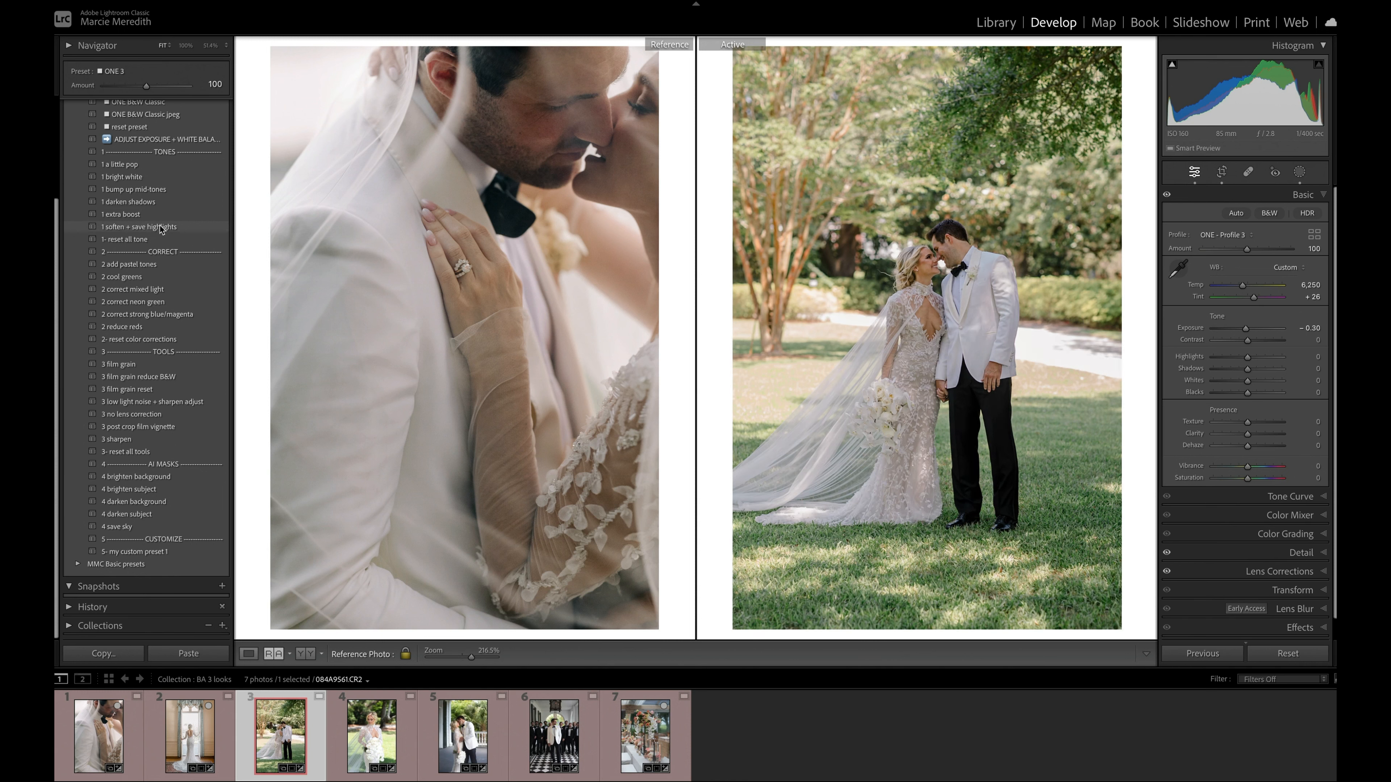
{"action": "left_click", "coordinate": [145, 229]}
{"action": "left_click_drag", "start_coordinate": [146, 87], "coordinate": [133, 86]}
Step: Darken the couple photo's tones with Exposure -0.40, Shadows +8, Whites -33 and Blacks -10
{"action": "key", "text": "Down"}
{"action": "key", "text": "Down"}
{"action": "key", "text": "Down"}
{"action": "key", "text": "Down"}
{"action": "key", "text": "Down"}
{"action": "key", "text": "Down"}
Step: Apply the add pastel tones preset with Temp 6,200 and Saturation -10, plus the darken background AI mask preset at amount 29
{"action": "left_click", "coordinate": [167, 265]}
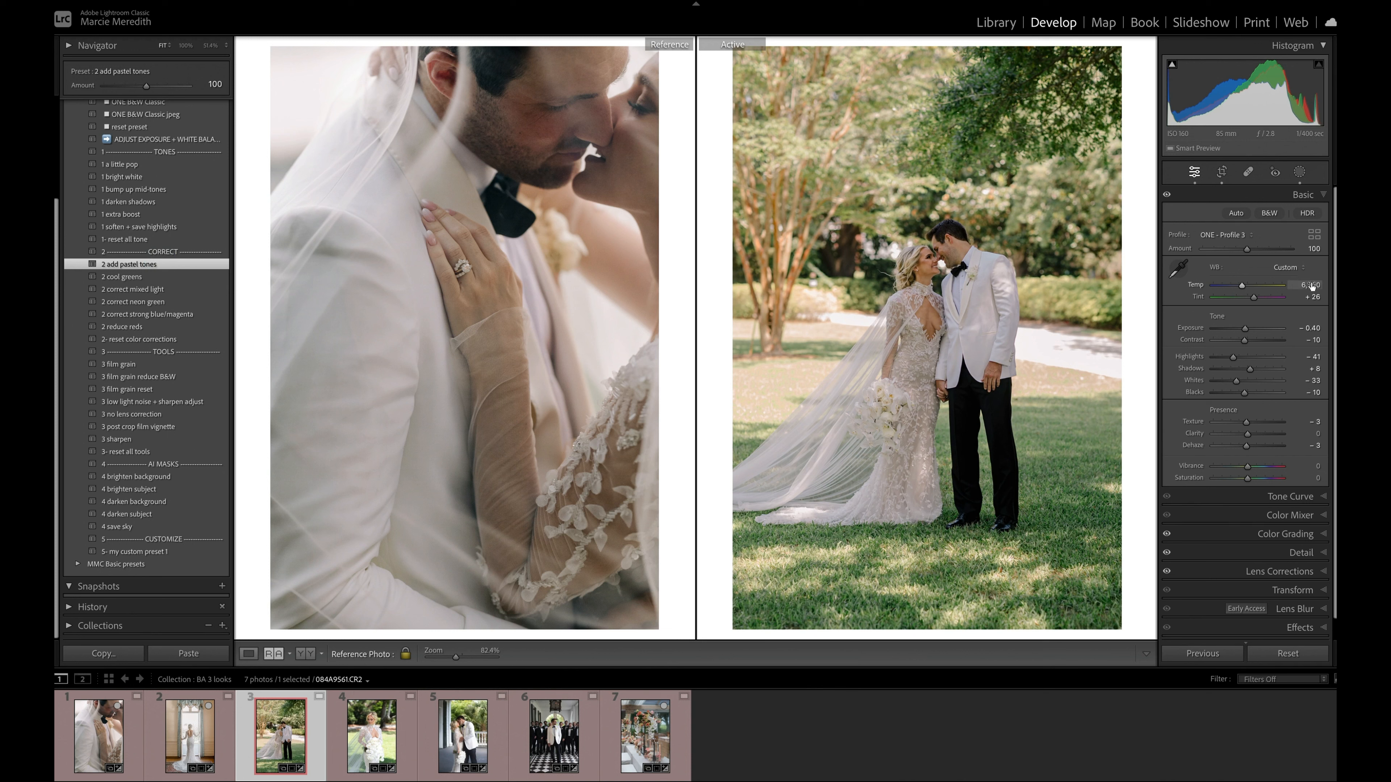
{"action": "key", "text": "Down"}
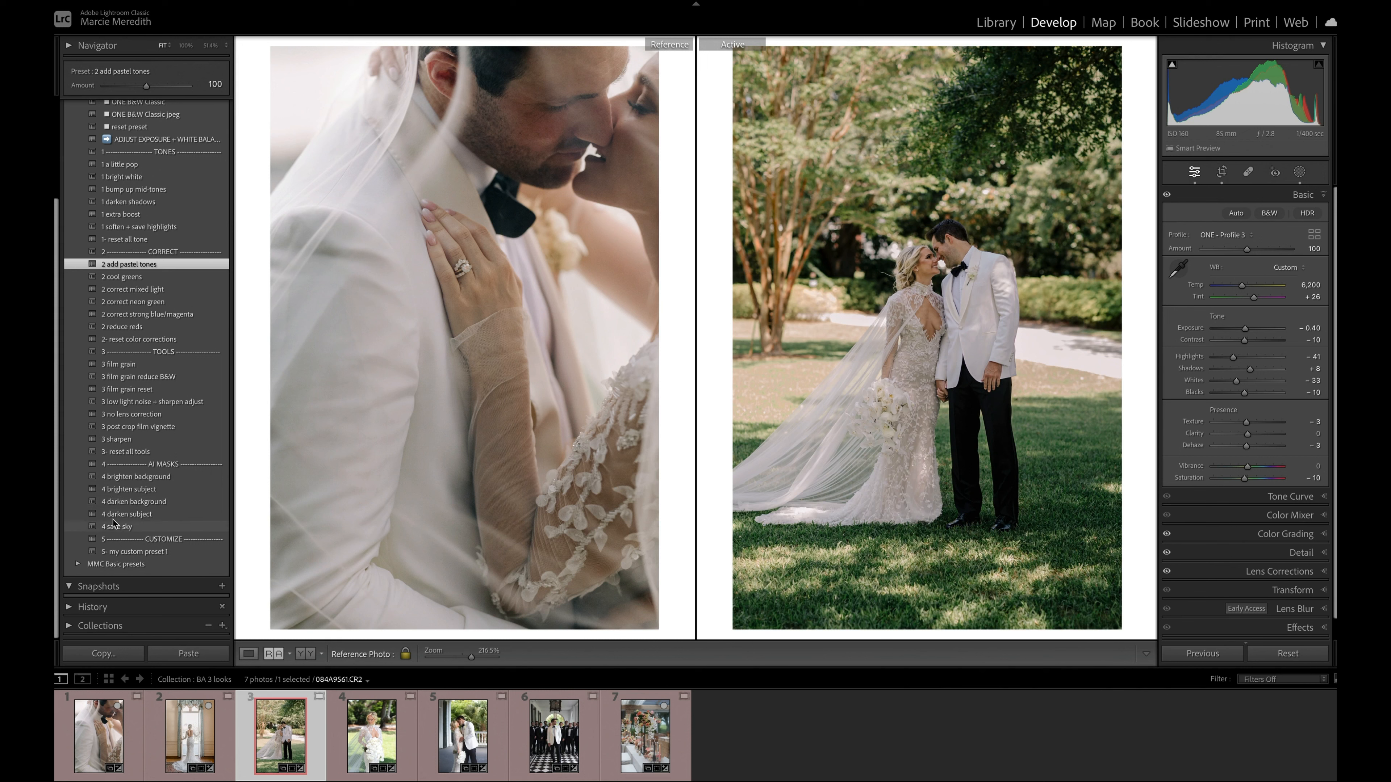
{"action": "left_click", "coordinate": [133, 501]}
{"action": "left_click_drag", "start_coordinate": [145, 85], "coordinate": [116, 90]}
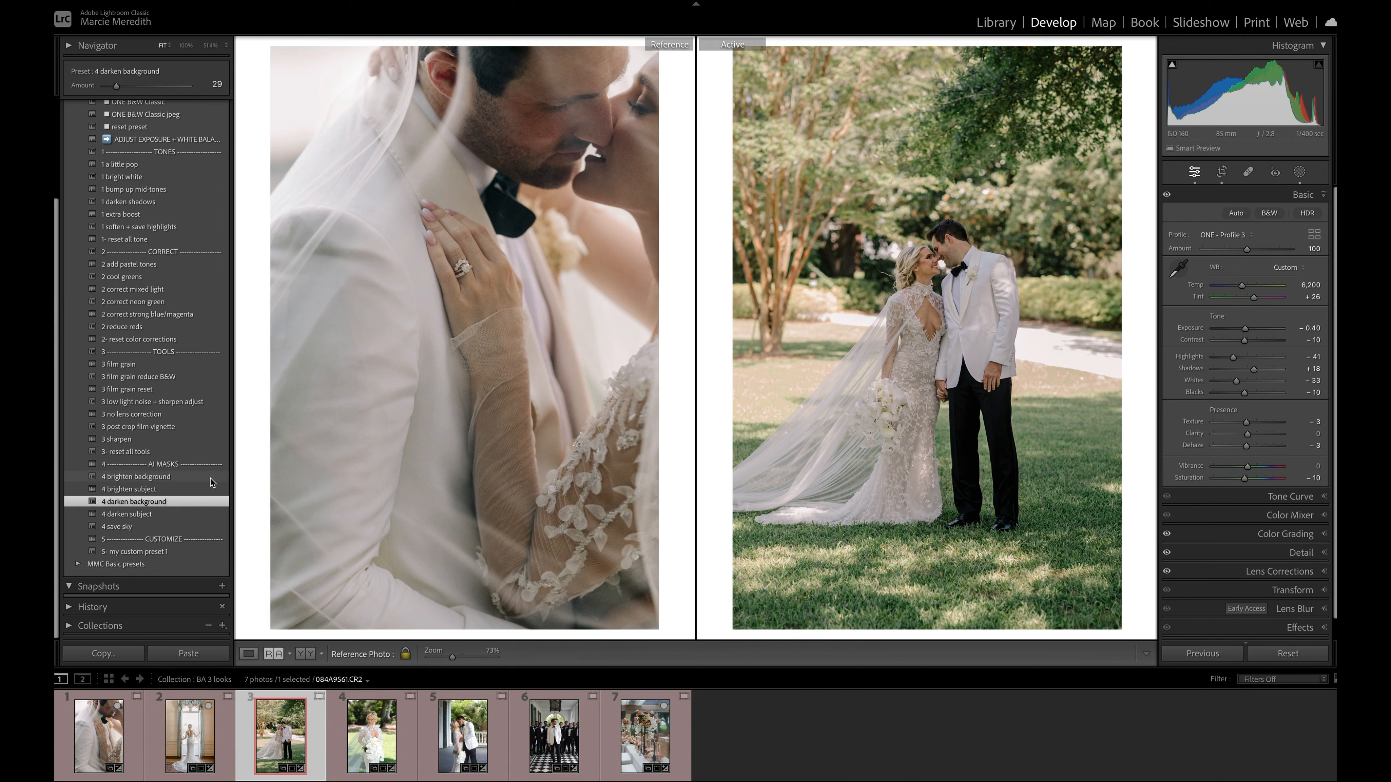
Step: Start the couple photo's light look with the ONE 3 base preset on the original settings and Exposure at +0.40
{"action": "scroll", "coordinate": [146, 173], "scroll_direction": "up", "scroll_amount": 4}
{"action": "left_click", "coordinate": [175, 173]}
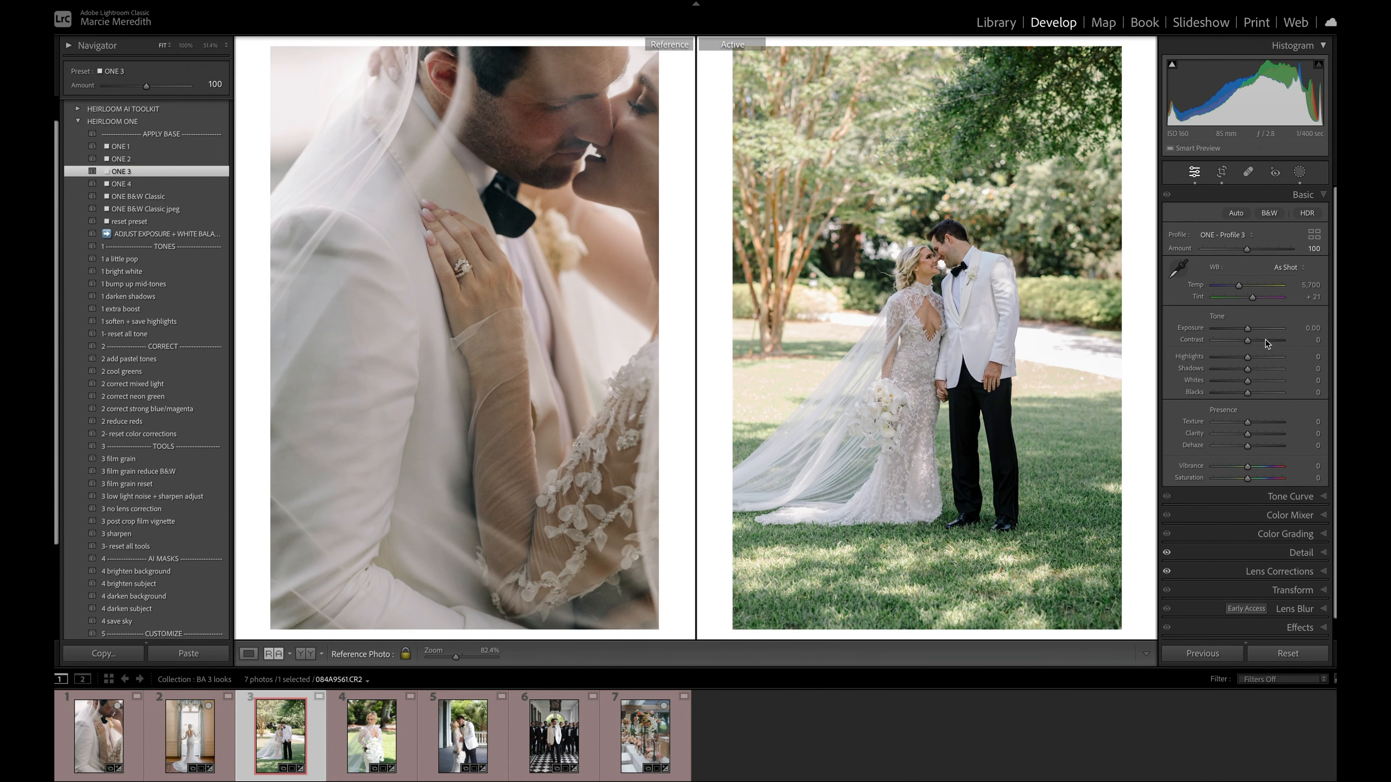
{"action": "key", "text": "Up"}
{"action": "key", "text": "Up"}
{"action": "key", "text": "Up"}
{"action": "key", "text": "Up"}
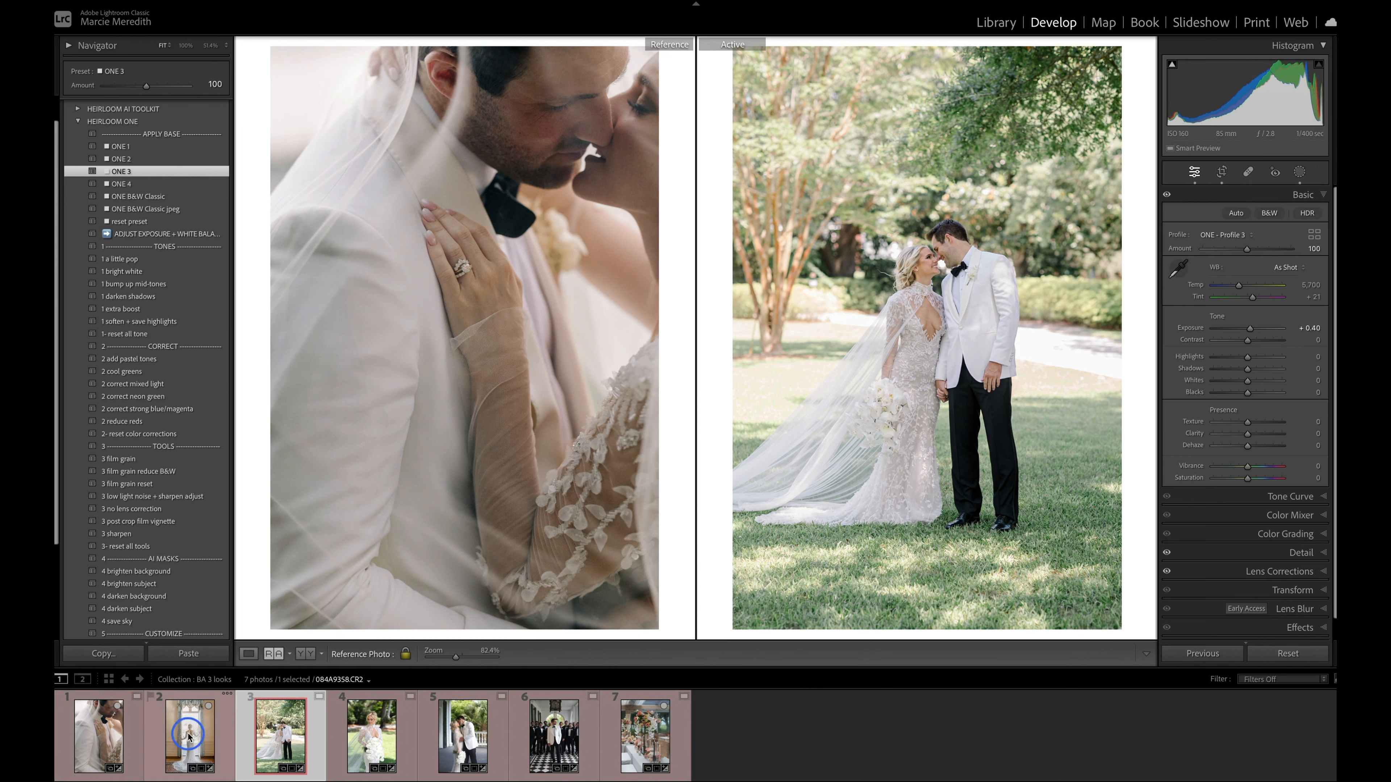
Step: Set the second photo, the bride at the doorway, as the reference and set the couple photo's Temp to 6,100
{"action": "left_click_drag", "start_coordinate": [370, 565], "coordinate": [372, 563]}
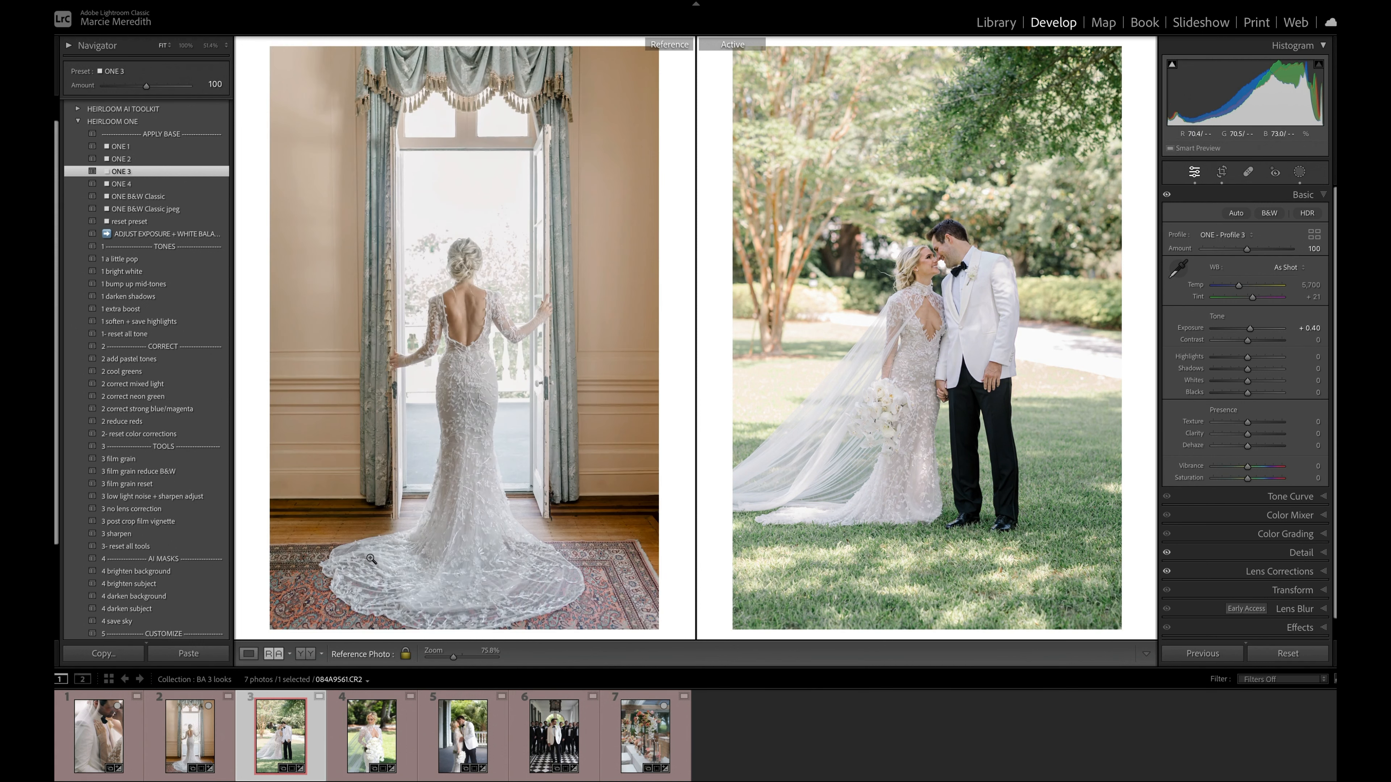
{"action": "key", "text": "shift+Up"}
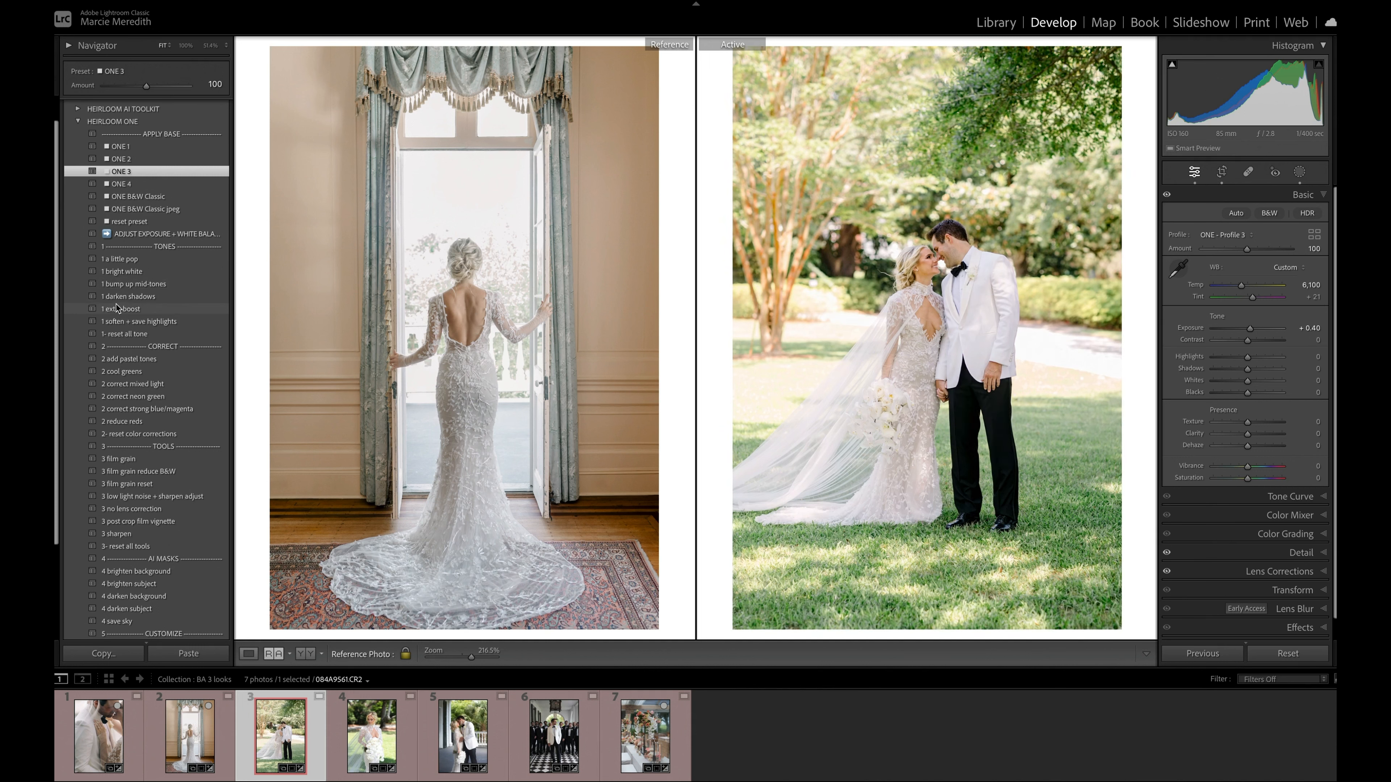
Step: Apply the bump up mid-tones preset to the couple photo at amount 66 and lower the Highlights
{"action": "left_click", "coordinate": [173, 284]}
{"action": "left_click_drag", "start_coordinate": [146, 86], "coordinate": [132, 88]}
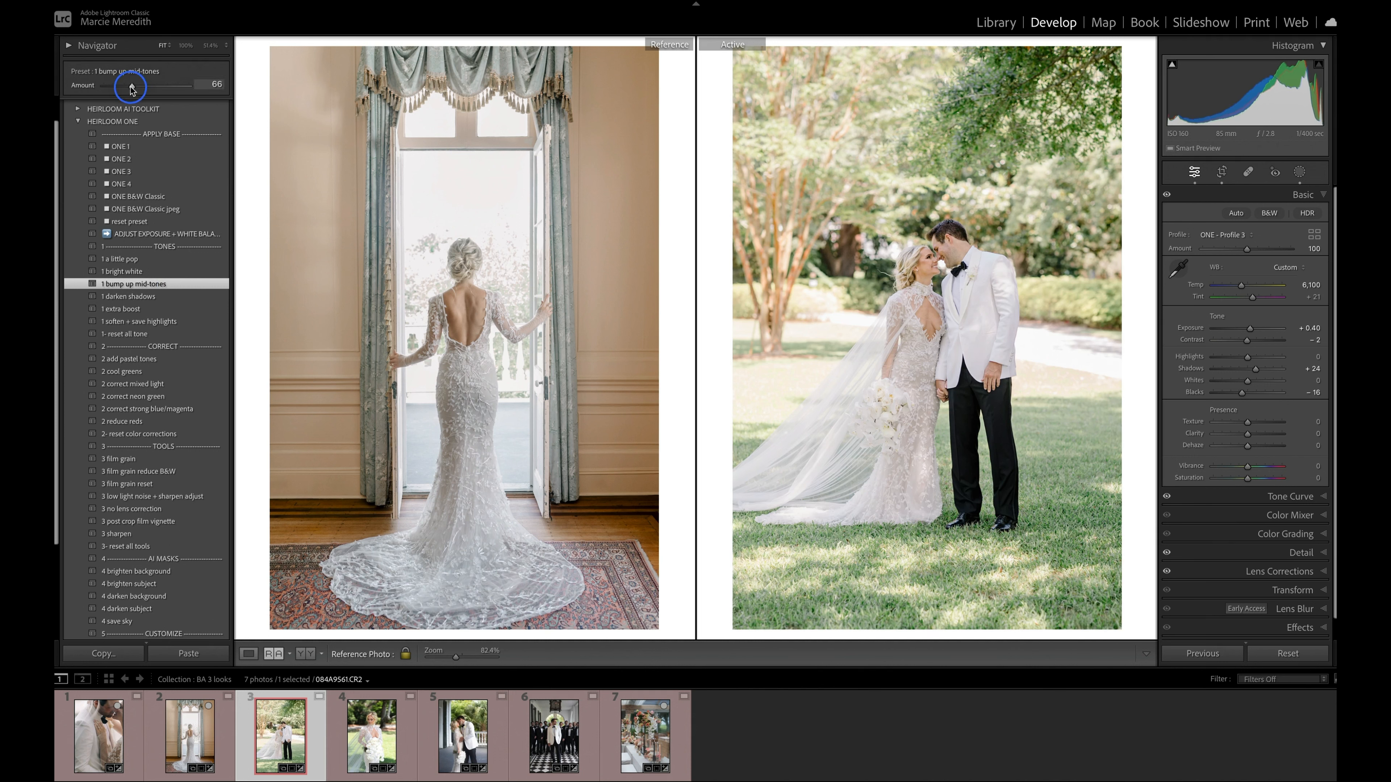
{"action": "mouse_move", "coordinate": [1247, 356]}
{"action": "left_mouse_down"}
{"action": "mouse_move", "coordinate": [1229, 357]}
{"action": "mouse_move", "coordinate": [1243, 383]}
{"action": "left_mouse_up"}
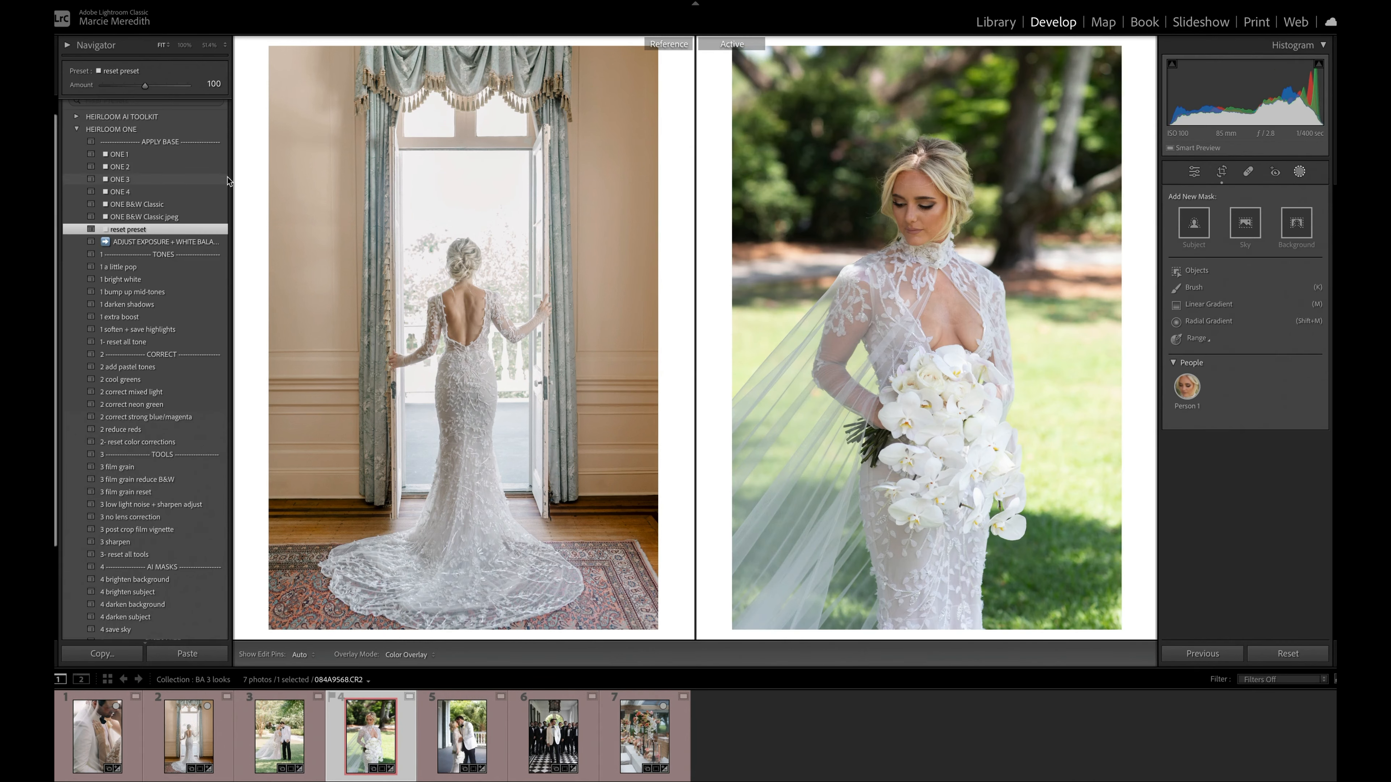
Step: Apply the ONE 3 base preset to the fourth photo, the bride with the bouquet, and set Exposure to +0.60 and Temp to 4,950
{"action": "left_click", "coordinate": [224, 178]}
{"action": "left_click", "coordinate": [1194, 171]}
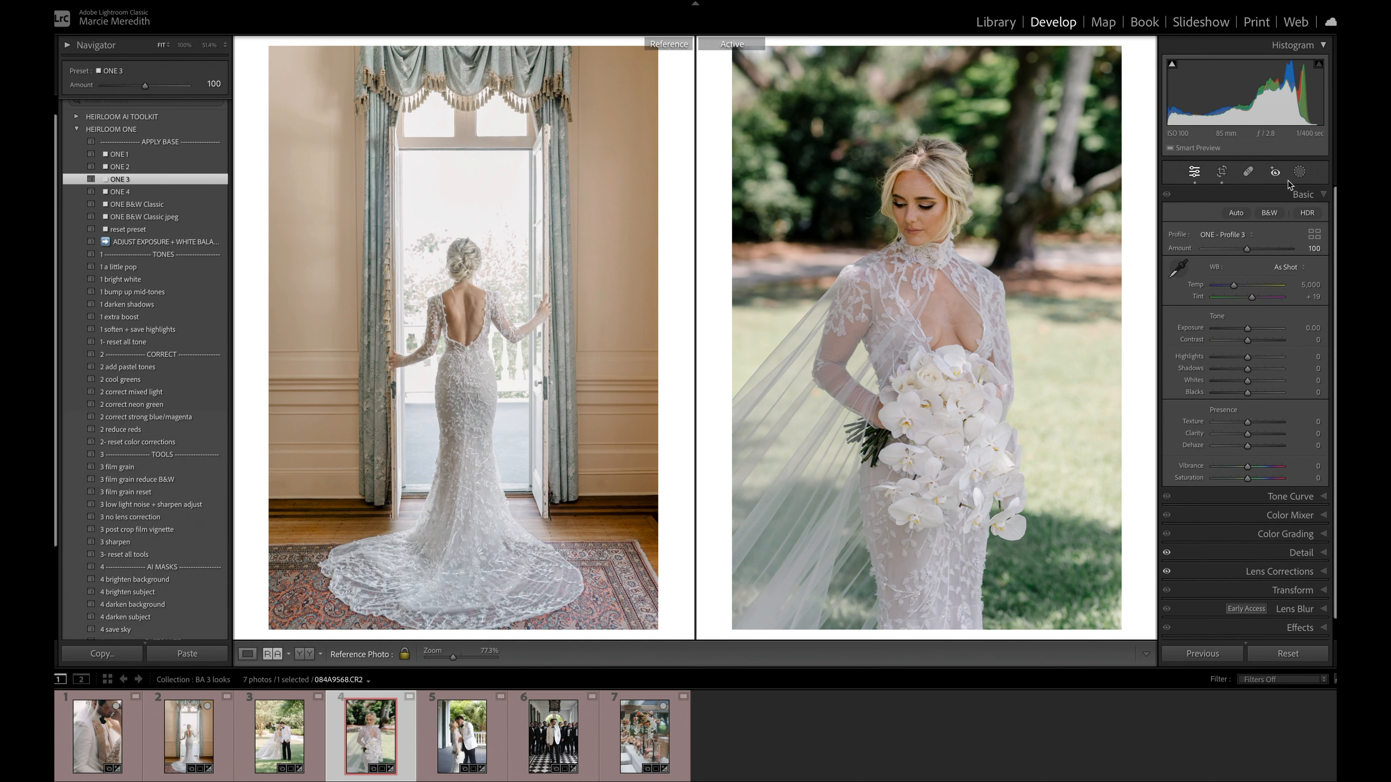
{"action": "left_click_drag", "start_coordinate": [1305, 328], "coordinate": [1307, 326]}
{"action": "key", "text": "Up"}
{"action": "key", "text": "Up"}
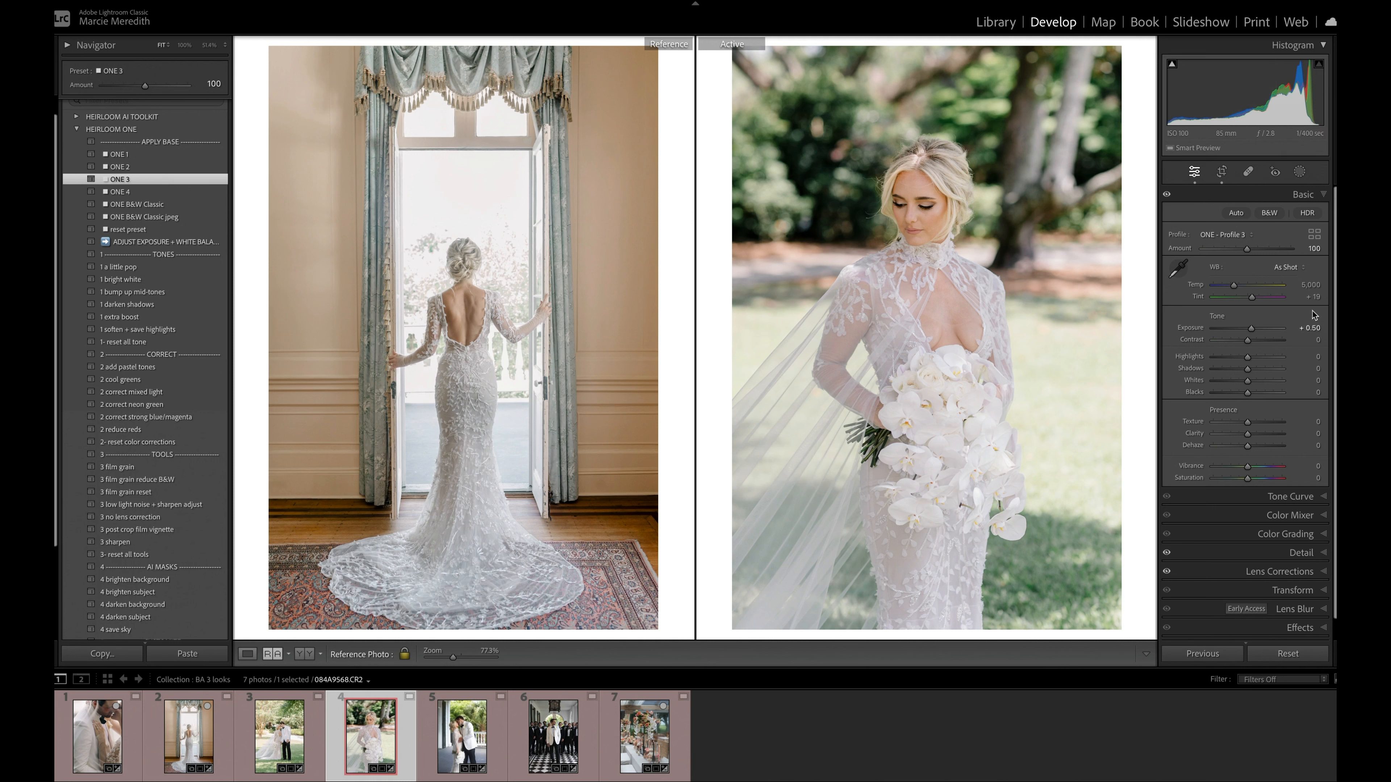
{"action": "key", "text": "Down"}
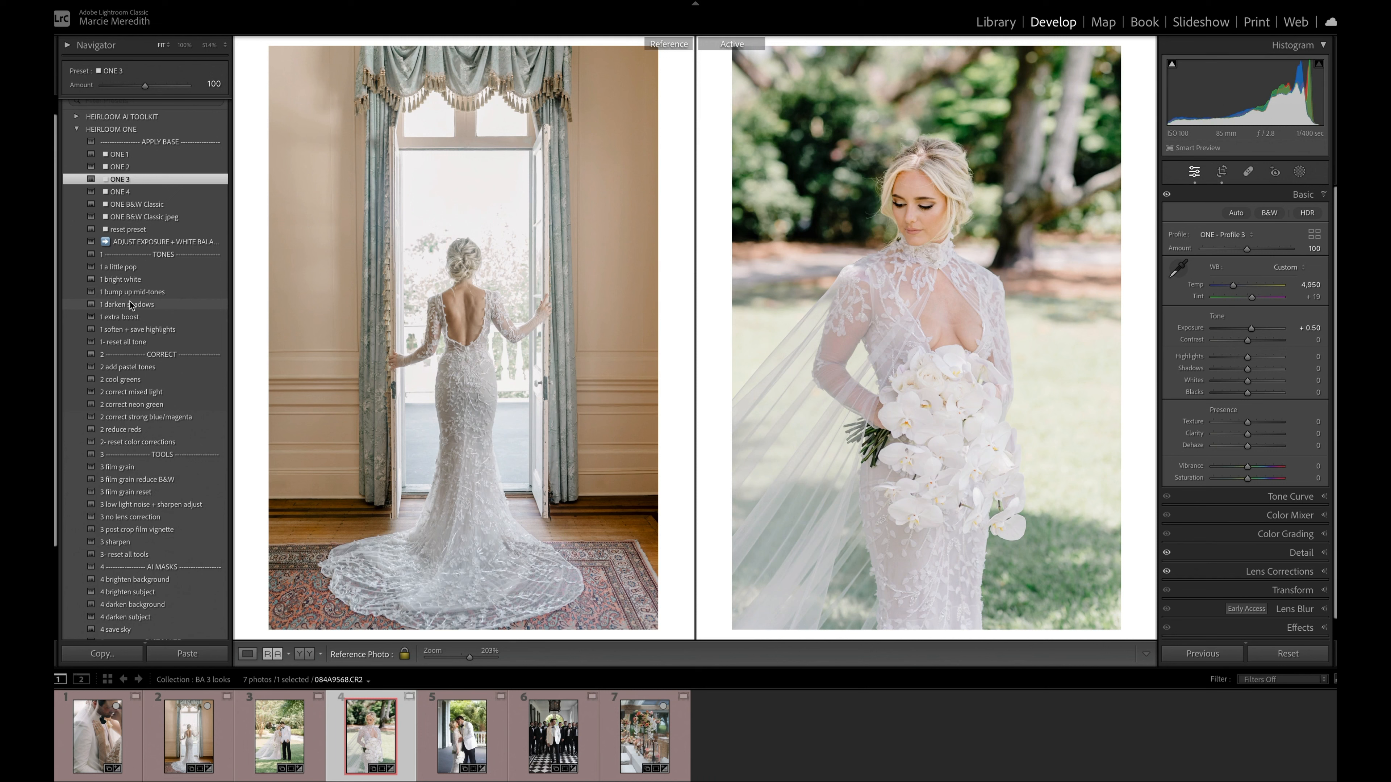
Step: Apply the soften + save highlights preset to the bouquet photo at amount 47 and set Exposure to +0.70
{"action": "left_click", "coordinate": [137, 329]}
{"action": "left_click", "coordinate": [144, 87]}
{"action": "left_click_drag", "start_coordinate": [144, 87], "coordinate": [123, 87]}
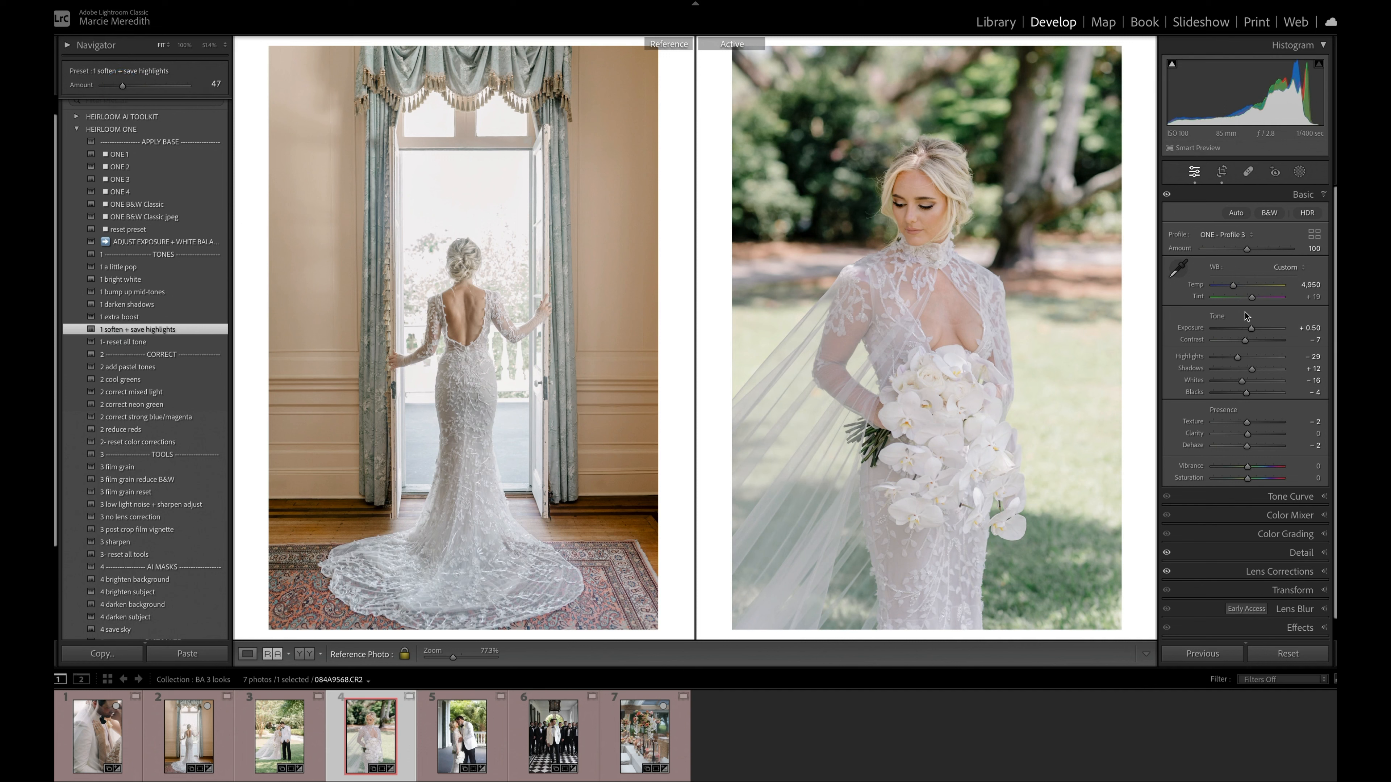
{"action": "key", "text": "Up"}
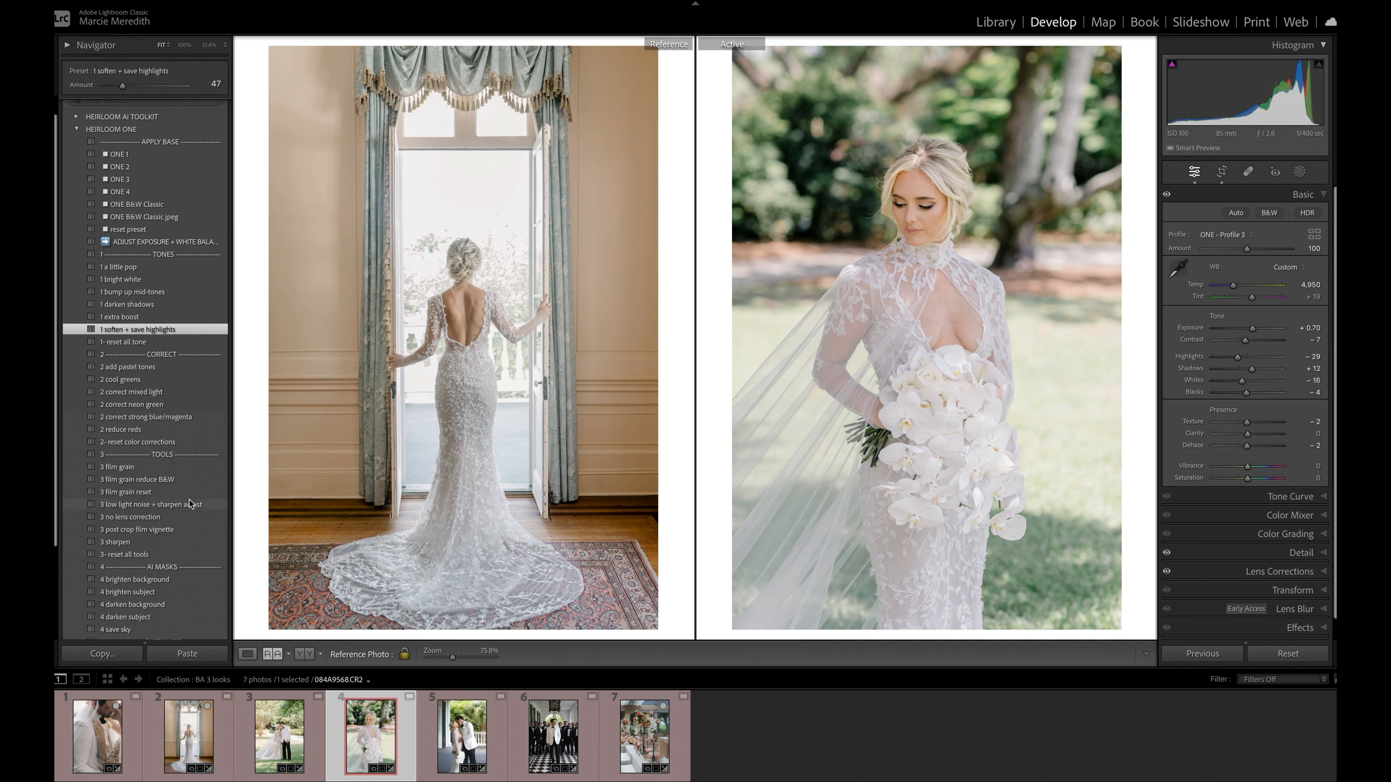
Step: Apply the brighten subject AI mask preset at amount 74 and set Exposure to +0.50
{"action": "scroll", "coordinate": [192, 510], "scroll_direction": "down", "scroll_amount": 3}
{"action": "left_click", "coordinate": [132, 553]}
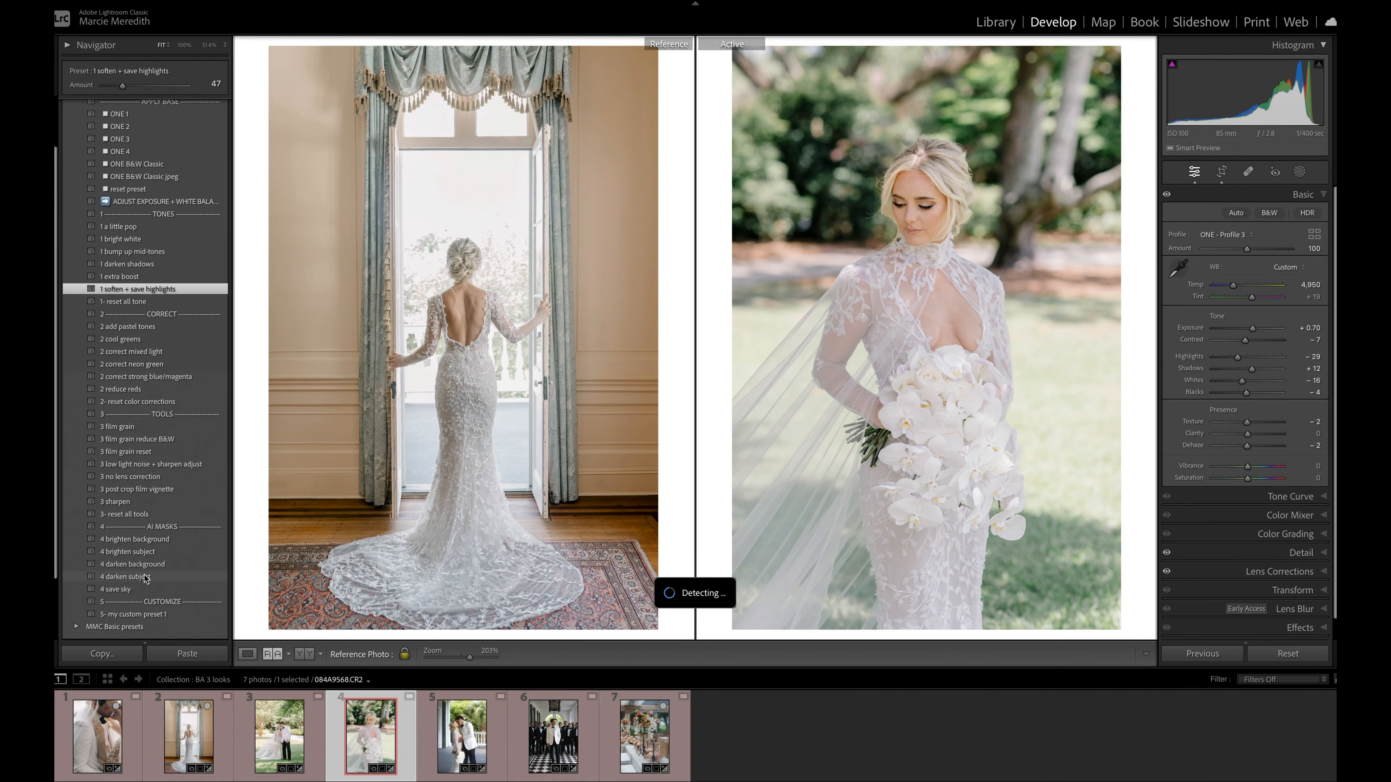
{"action": "left_click", "coordinate": [133, 553]}
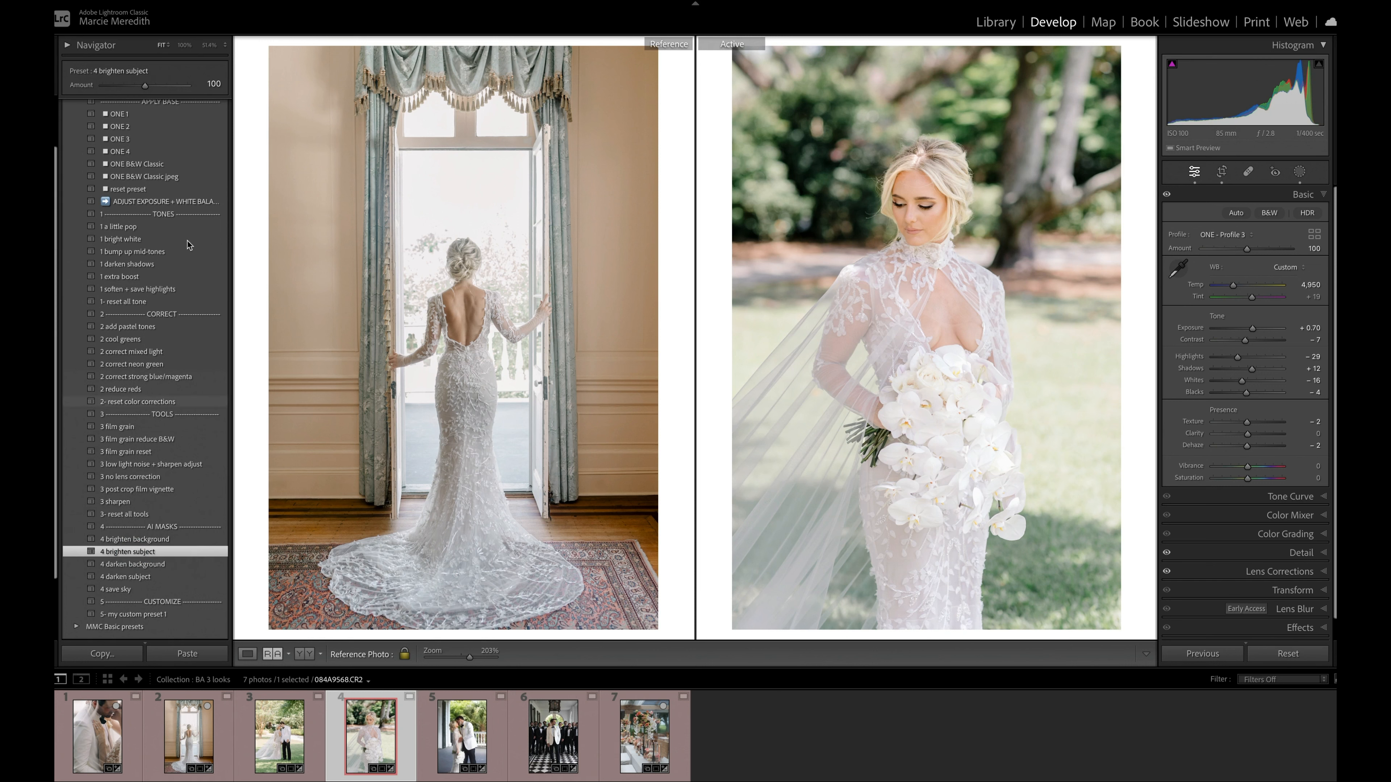
{"action": "left_click_drag", "start_coordinate": [147, 84], "coordinate": [136, 89]}
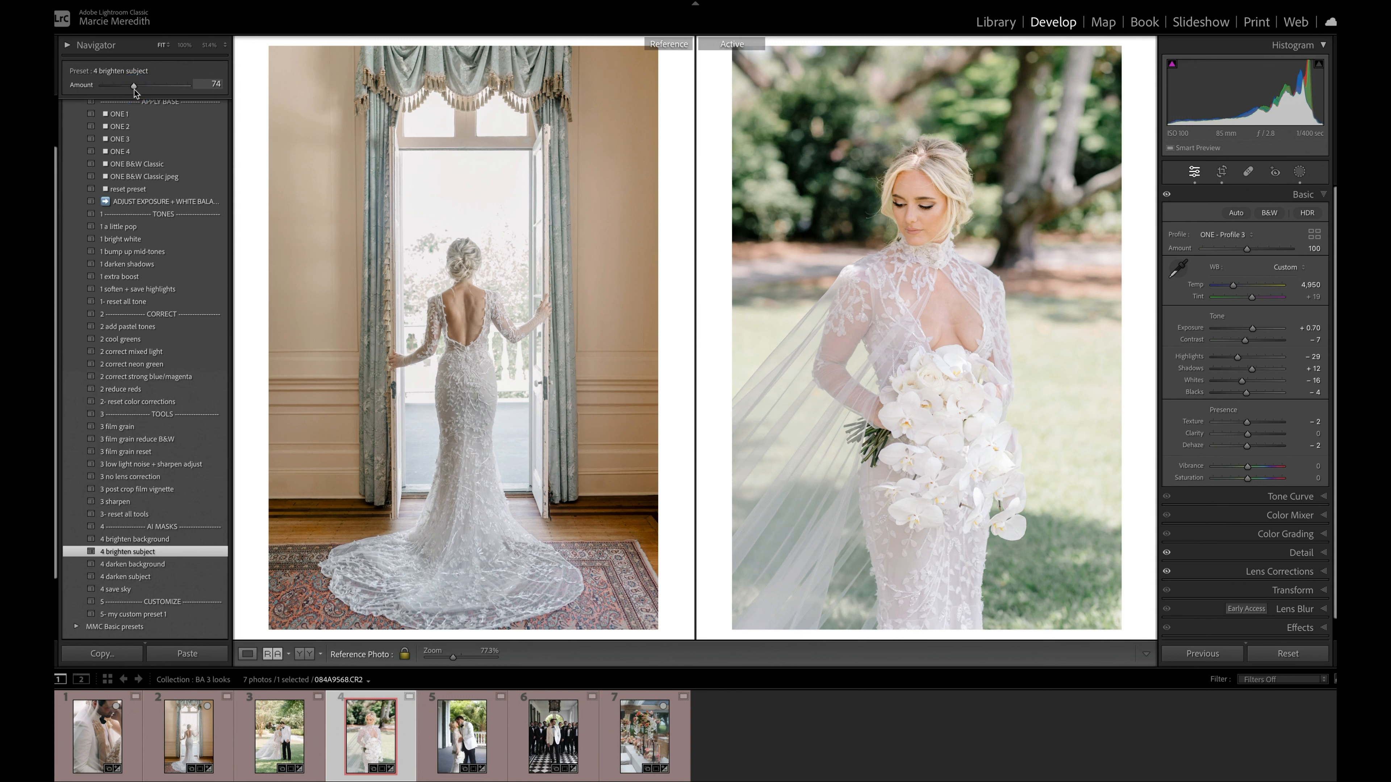
{"action": "key", "text": "Down"}
{"action": "key", "text": "Down"}
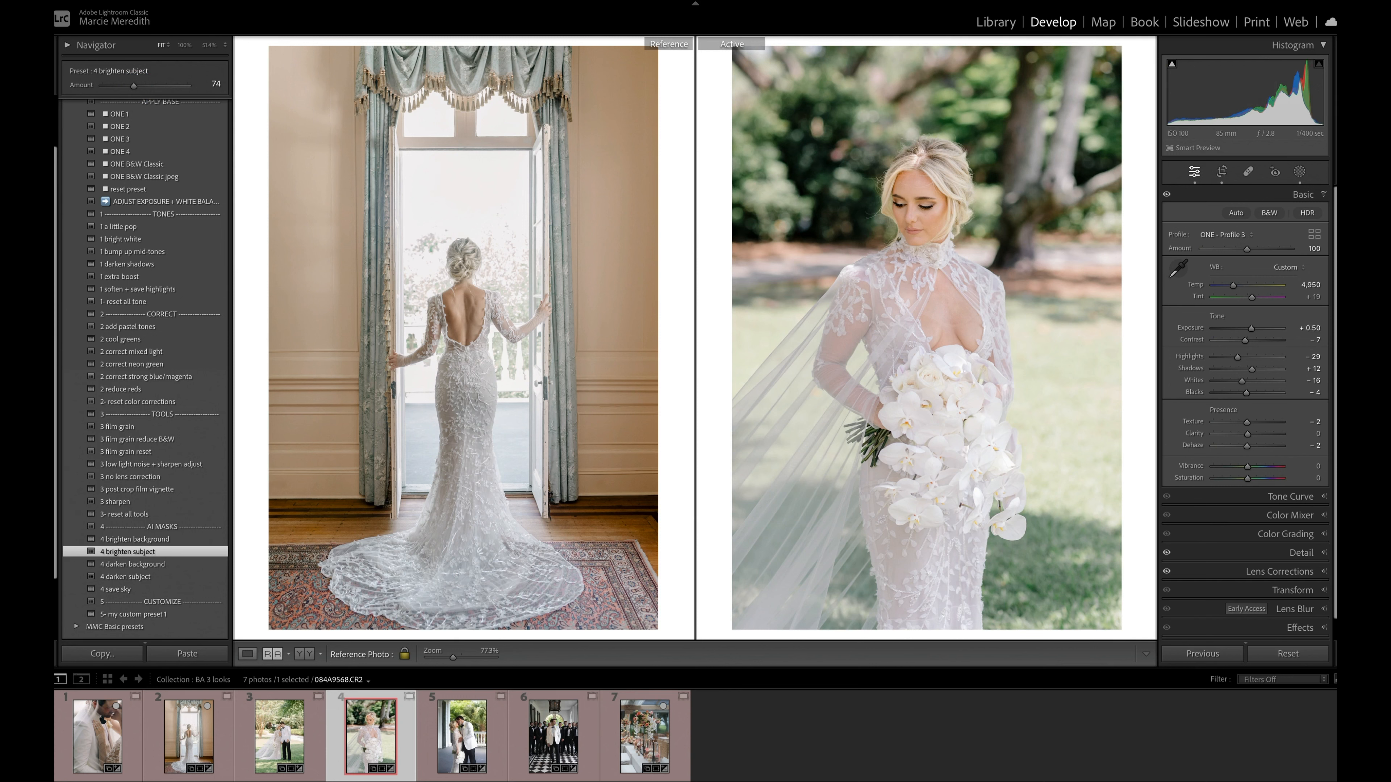
Step: Start the bouquet photo's moody look with the ONE 3 base preset, Exposure -0.30, Temp 5,300 and Tint +14
{"action": "scroll", "coordinate": [142, 219], "scroll_direction": "up", "scroll_amount": 3}
{"action": "left_click", "coordinate": [119, 200]}
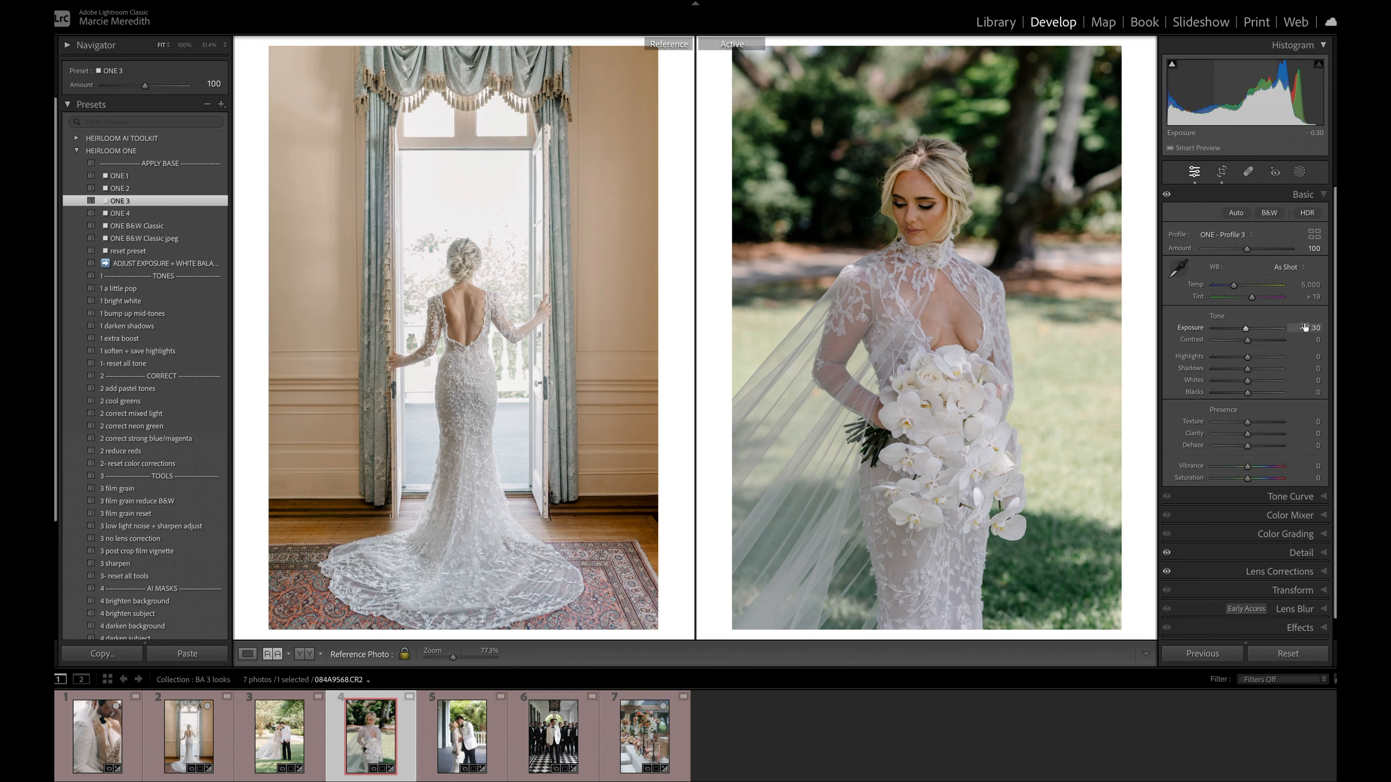
{"action": "left_click_drag", "start_coordinate": [1304, 296], "coordinate": [1302, 282]}
Step: Apply the soften + save highlights preset at amount 66 and set Saturation to -11
{"action": "left_click", "coordinate": [138, 350]}
{"action": "left_click_drag", "start_coordinate": [144, 85], "coordinate": [129, 87]}
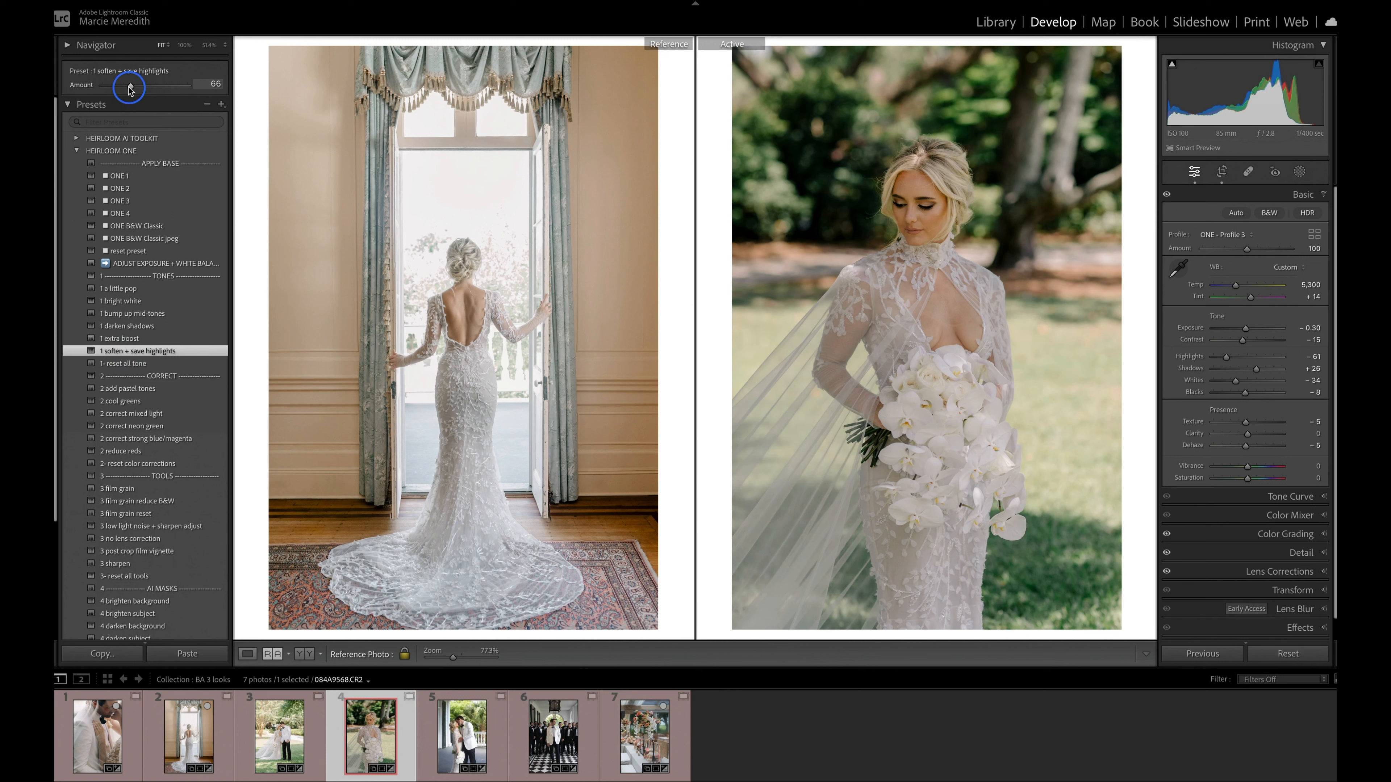
{"action": "left_click_drag", "start_coordinate": [1248, 478], "coordinate": [1243, 480]}
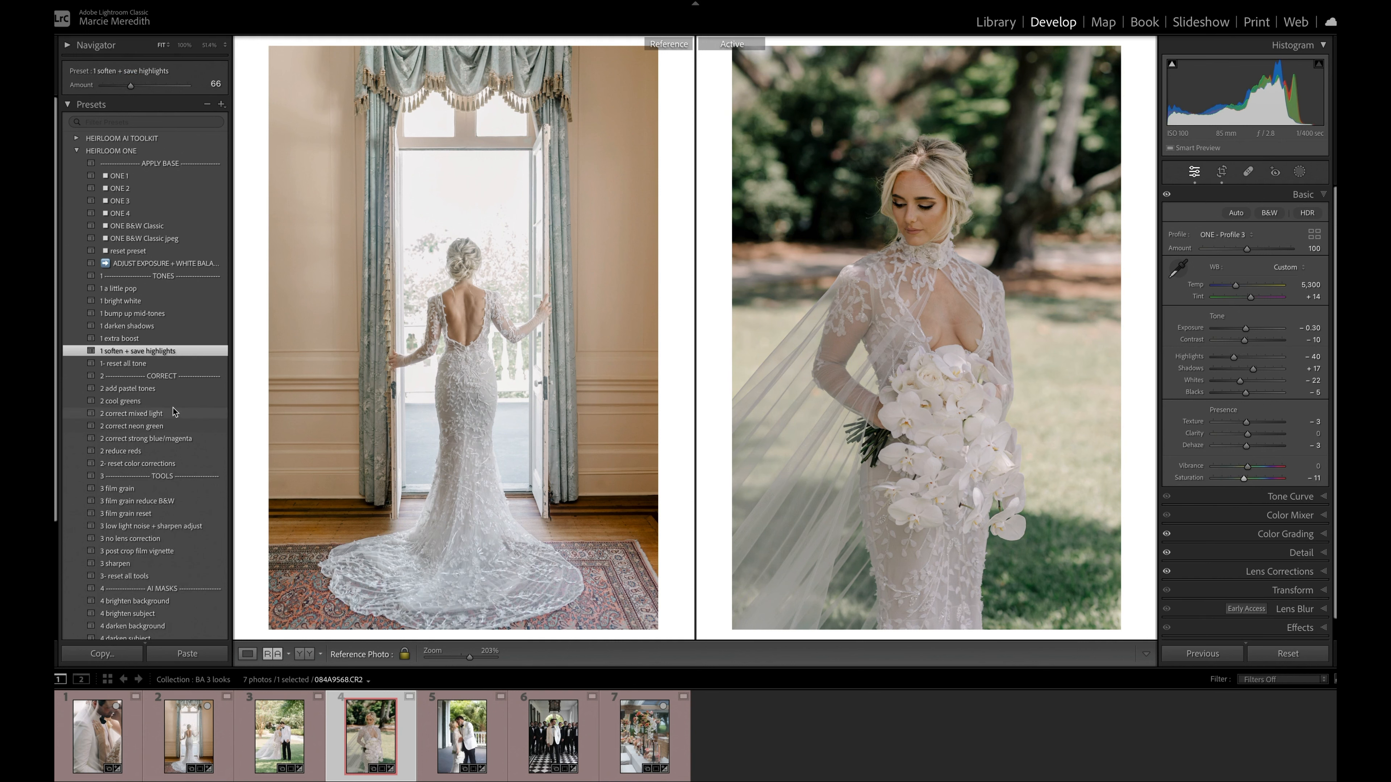
Step: Apply the darken background AI mask preset at amount 48 and the brighten subject preset at amount 52
{"action": "scroll", "coordinate": [173, 411], "scroll_direction": "down", "scroll_amount": 5}
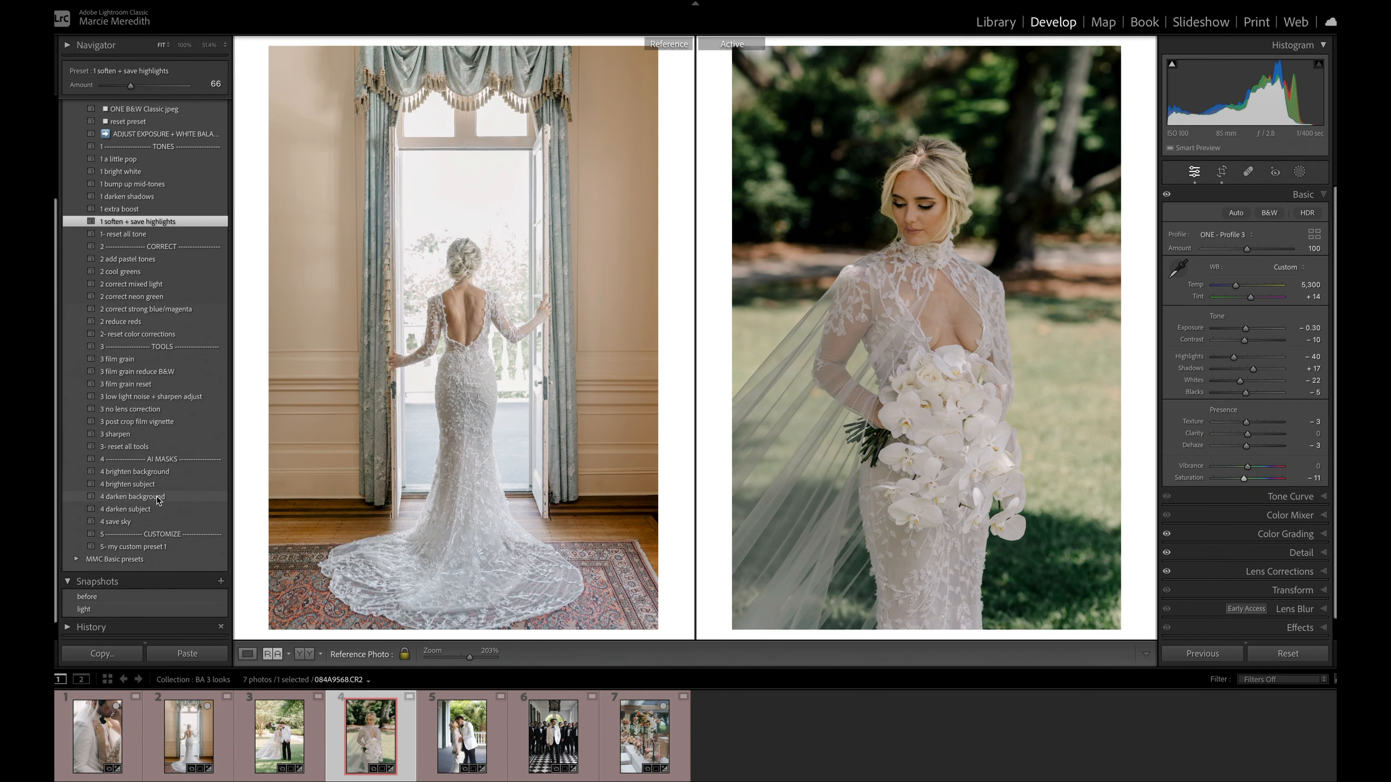
{"action": "left_click", "coordinate": [157, 497]}
{"action": "left_click_drag", "start_coordinate": [145, 86], "coordinate": [124, 89]}
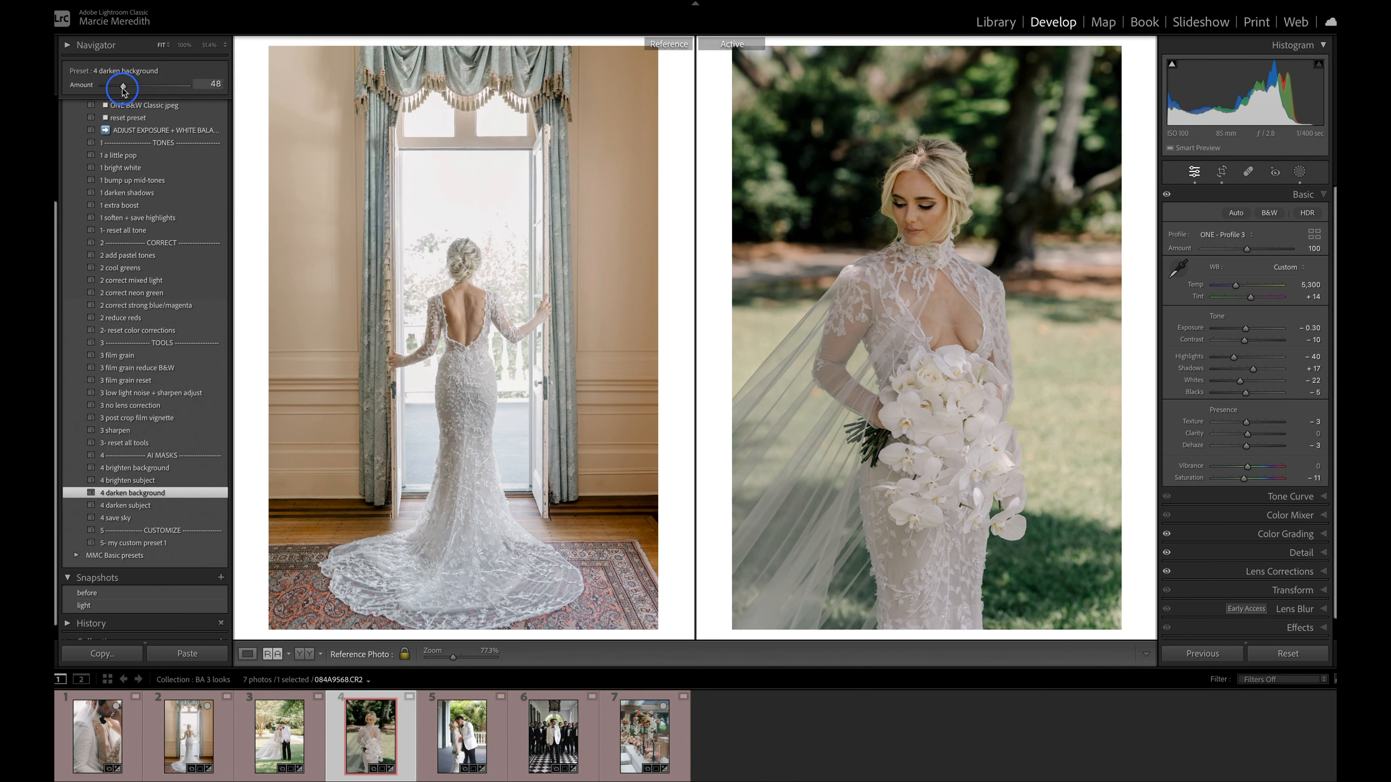
{"action": "left_click", "coordinate": [129, 481]}
{"action": "left_click_drag", "start_coordinate": [145, 86], "coordinate": [126, 88]}
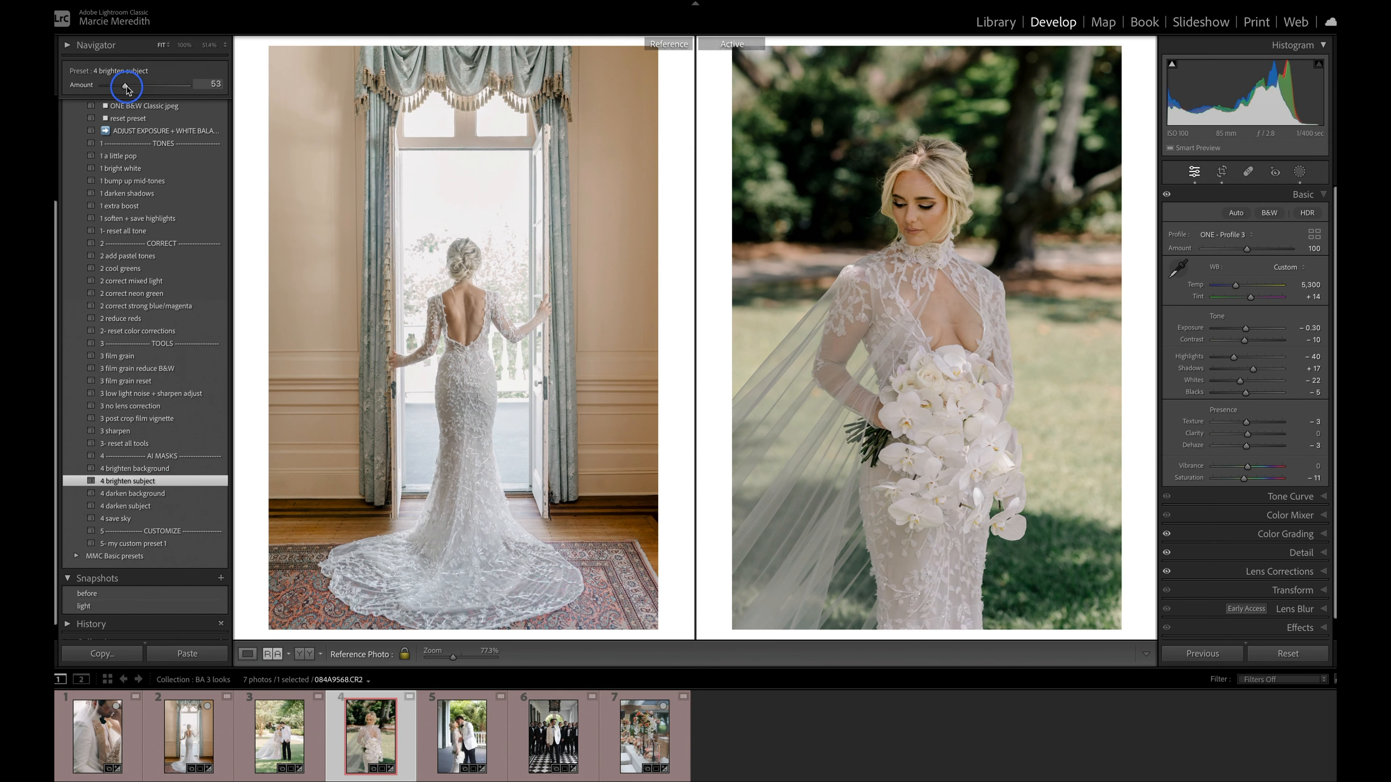
Step: Fine-tune the moody bouquet photo with Exposure -0.40, Highlights -50, Shadows +22, Whites -27 and Blacks 0
{"action": "left_click_drag", "start_coordinate": [1310, 327], "coordinate": [1306, 325]}
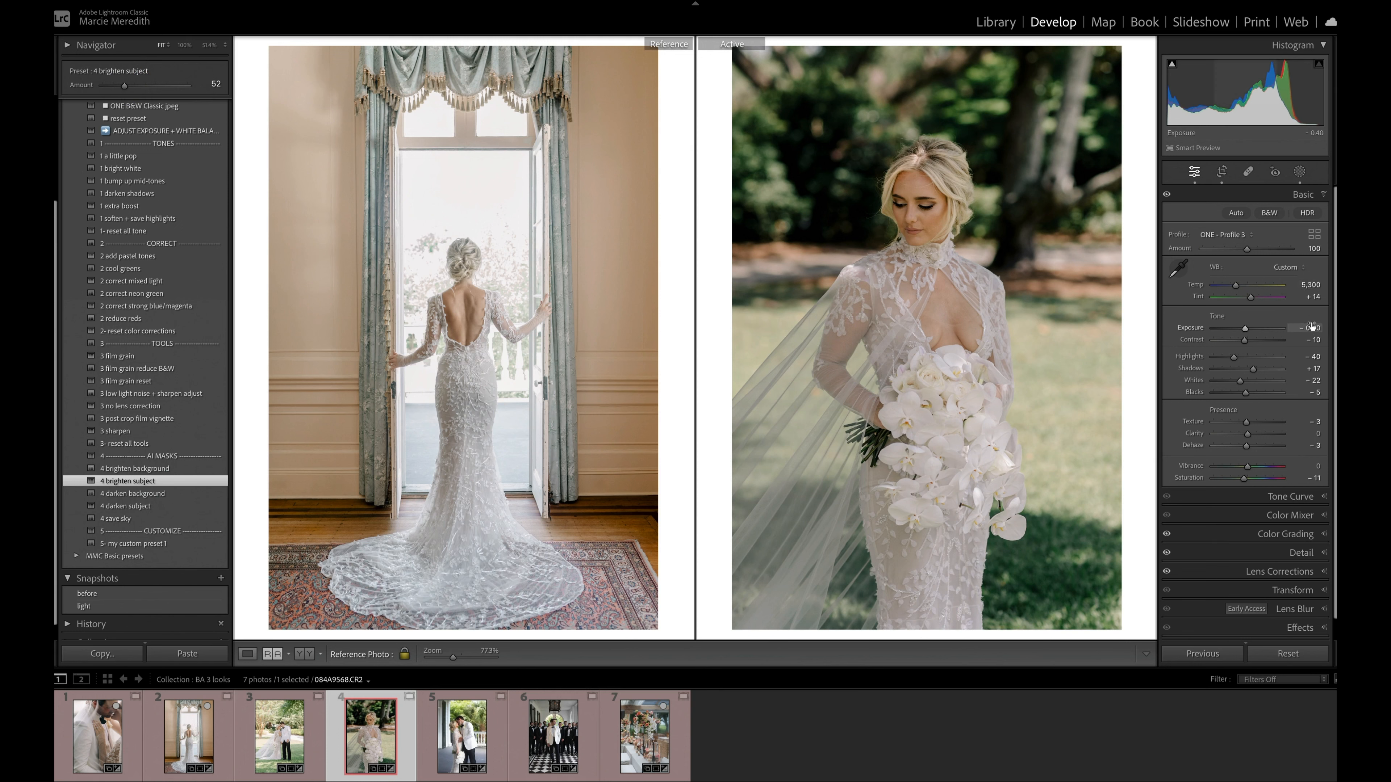
{"action": "key", "text": "Down"}
{"action": "key", "text": "Down"}
{"action": "key", "text": "Up"}
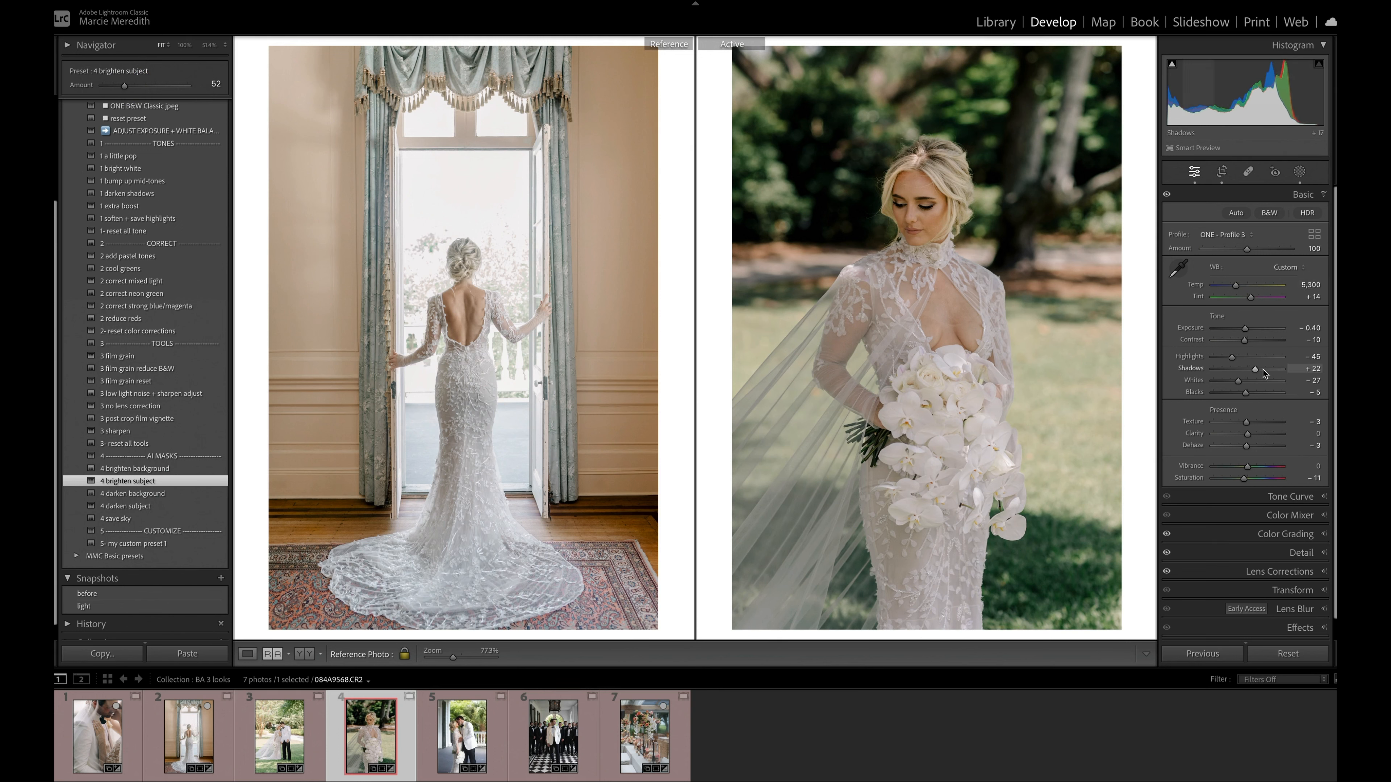
{"action": "key", "text": "Down"}
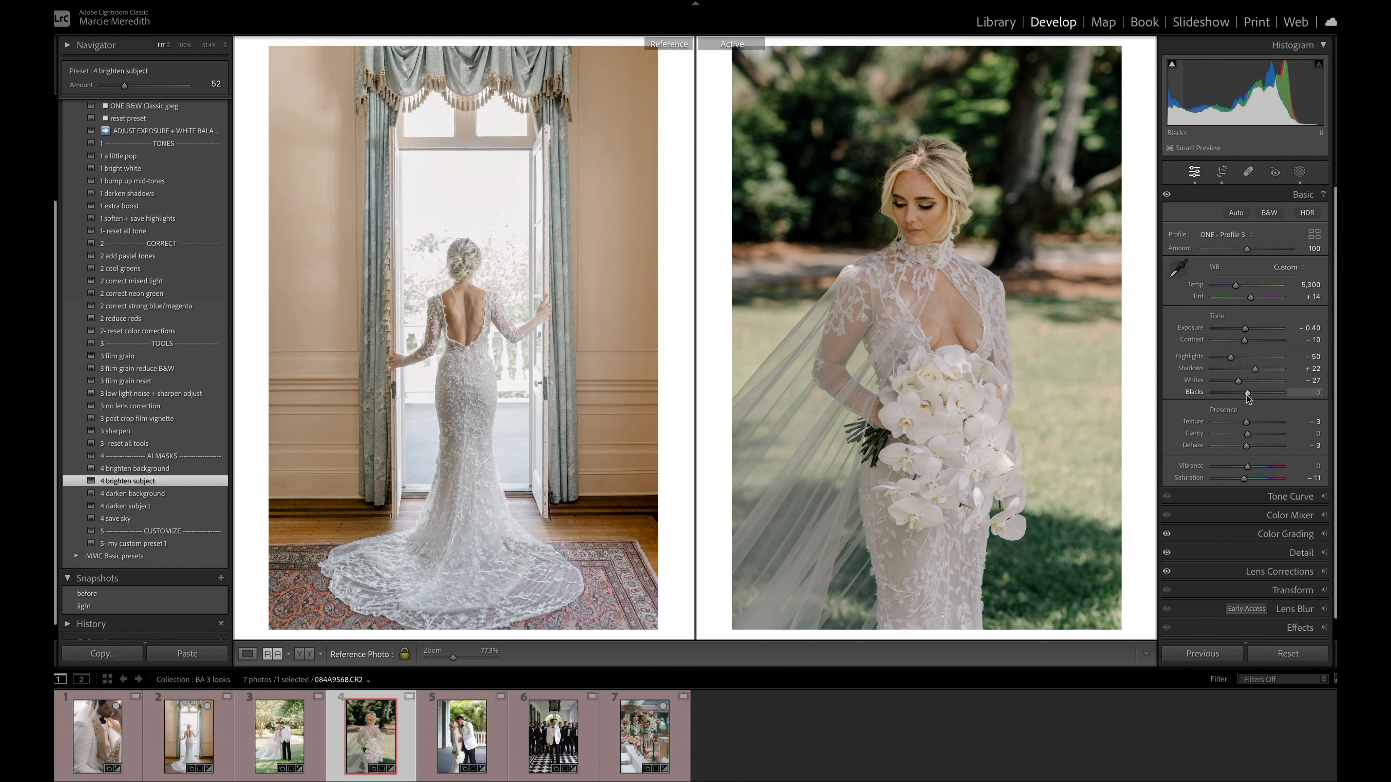
Step: Lower the moody bouquet photo's Shadows to +17 and Whites to -32
{"action": "key", "text": "Down"}
{"action": "key", "text": "Down"}
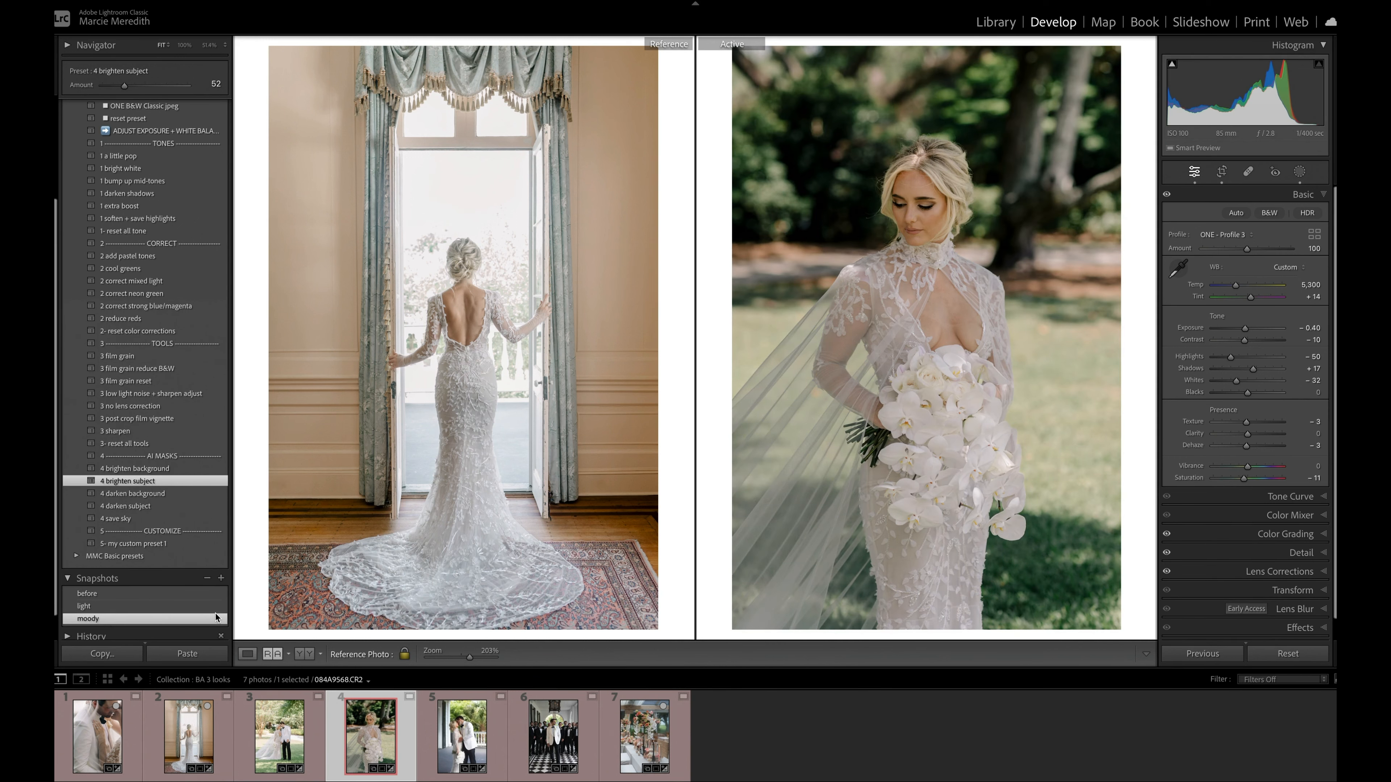
Step: Start the kissing couple photo's moody look with the ONE 3 base preset, Exposure -0.30, Temp 6,800 and Tint +7
{"action": "key", "text": "Right"}
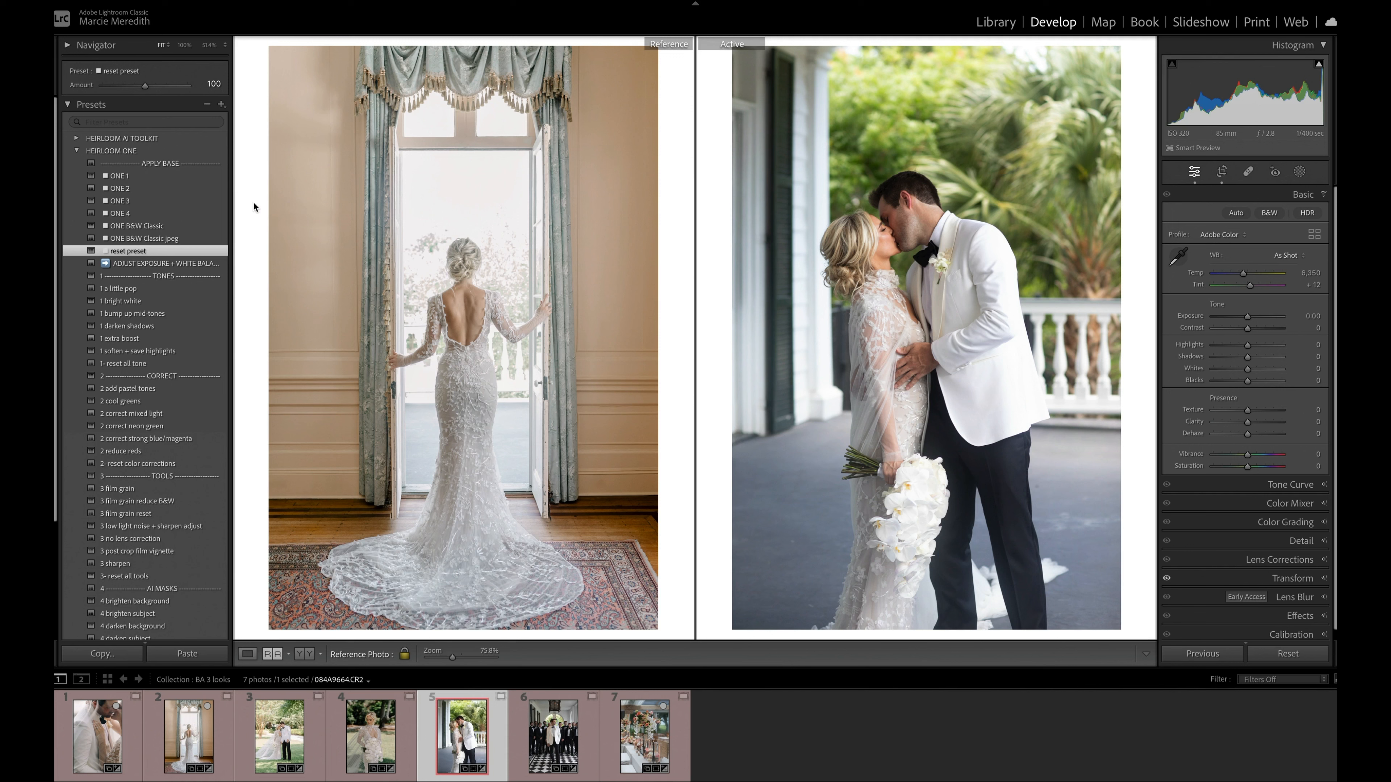
{"action": "left_click", "coordinate": [145, 202]}
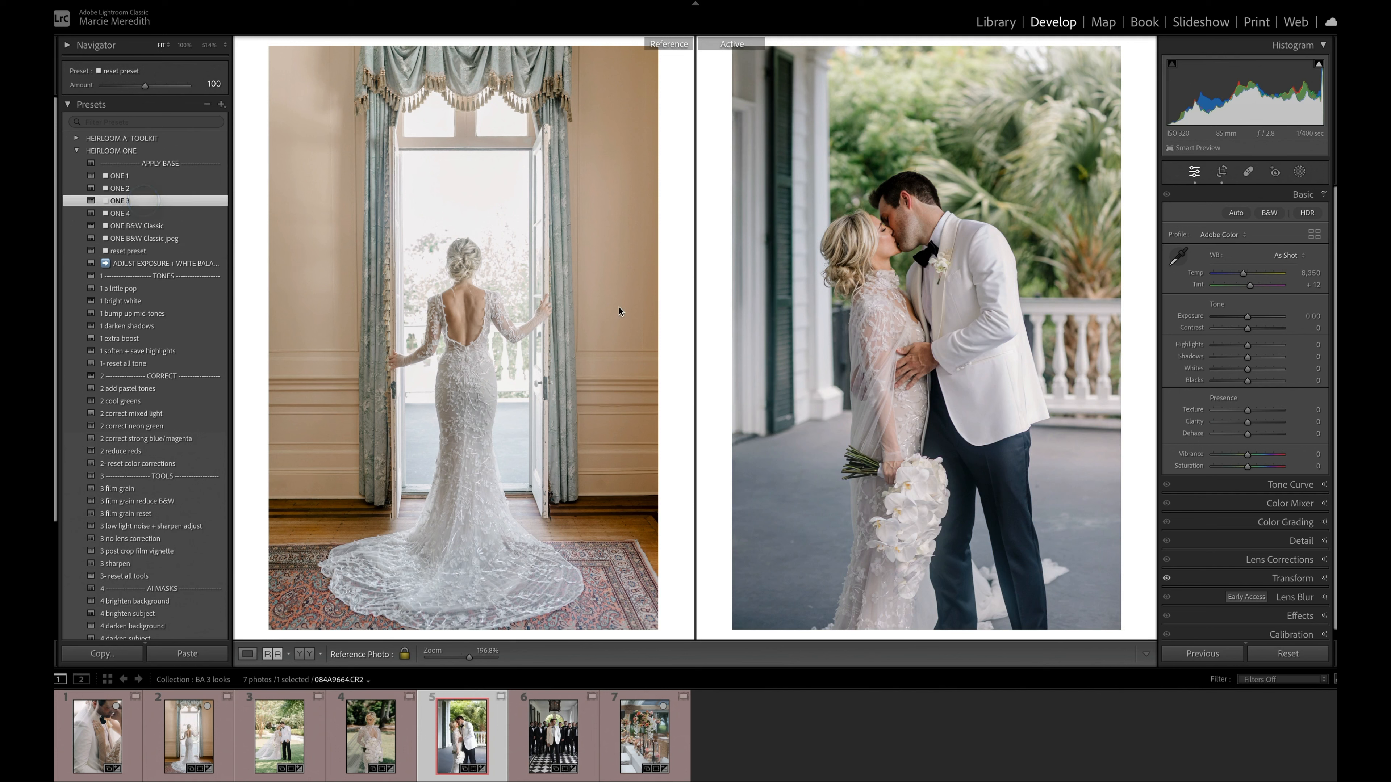
{"action": "left_click_drag", "start_coordinate": [1312, 297], "coordinate": [1307, 328]}
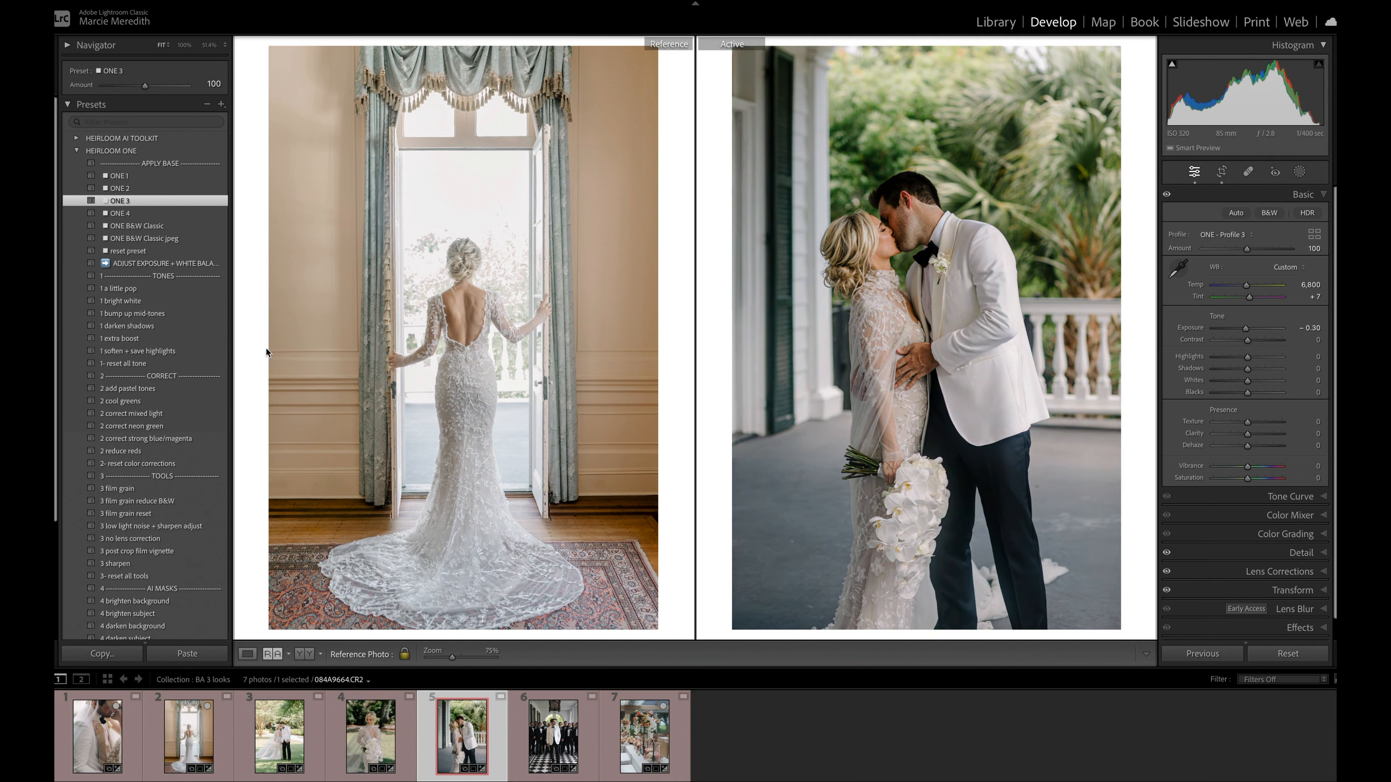
Step: Apply the soften + save highlights preset at amount 65 and the add pastel tones preset, with Saturation at -10
{"action": "left_click", "coordinate": [159, 353]}
{"action": "left_click_drag", "start_coordinate": [145, 85], "coordinate": [130, 88]}
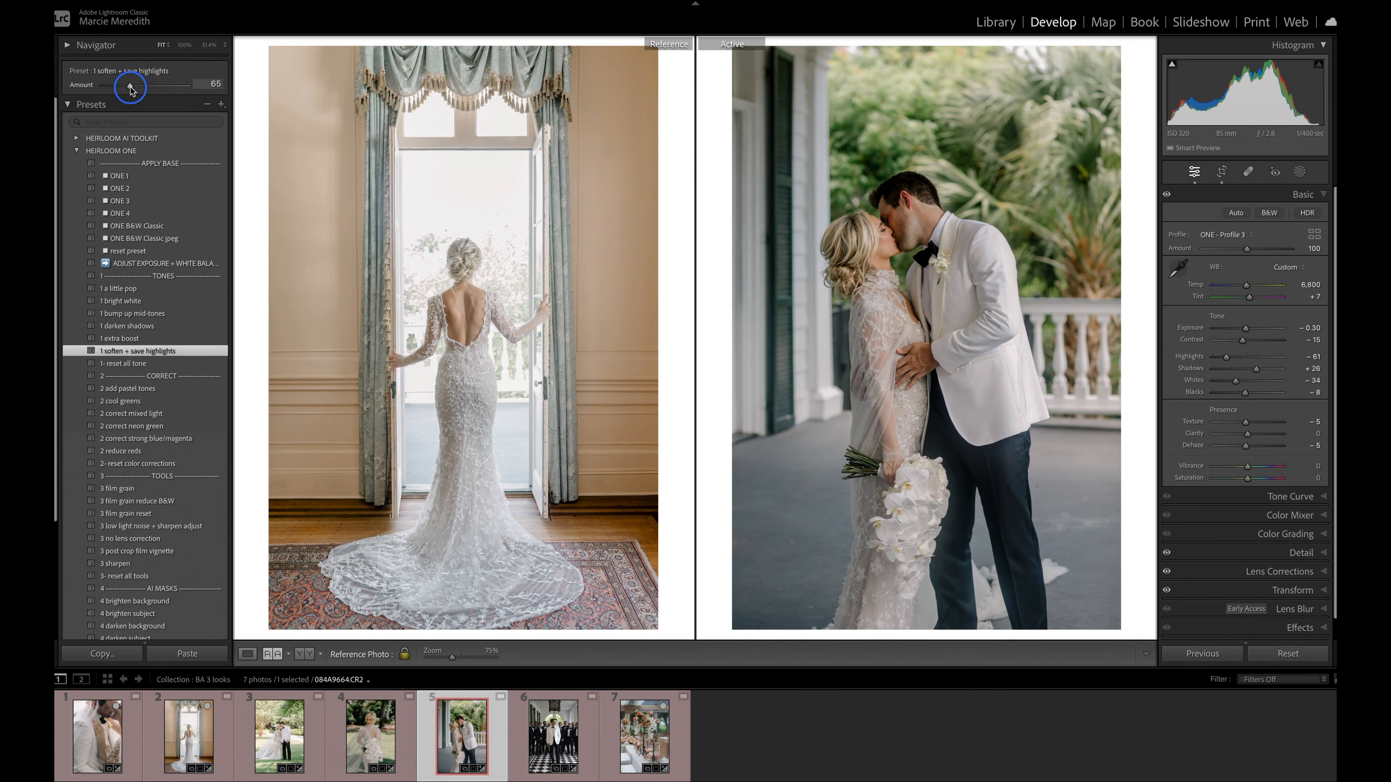
{"action": "left_click_drag", "start_coordinate": [132, 90], "coordinate": [131, 90]}
{"action": "left_click", "coordinate": [128, 388]}
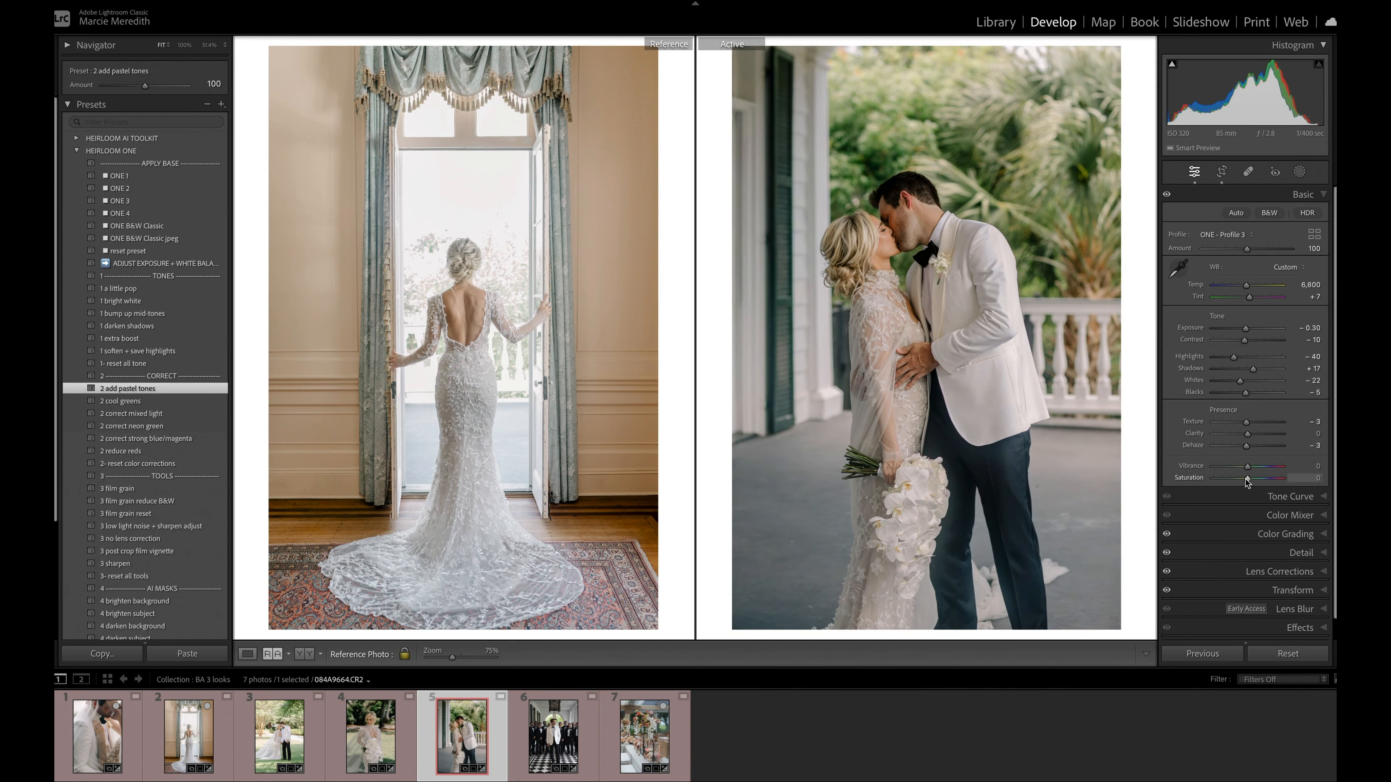
{"action": "left_click_drag", "start_coordinate": [1247, 481], "coordinate": [1244, 481]}
Step: Show the kissing couple photo on its own and set Exposure to -0.40, Tint to +11 and Shadows to +12
{"action": "key", "text": "d"}
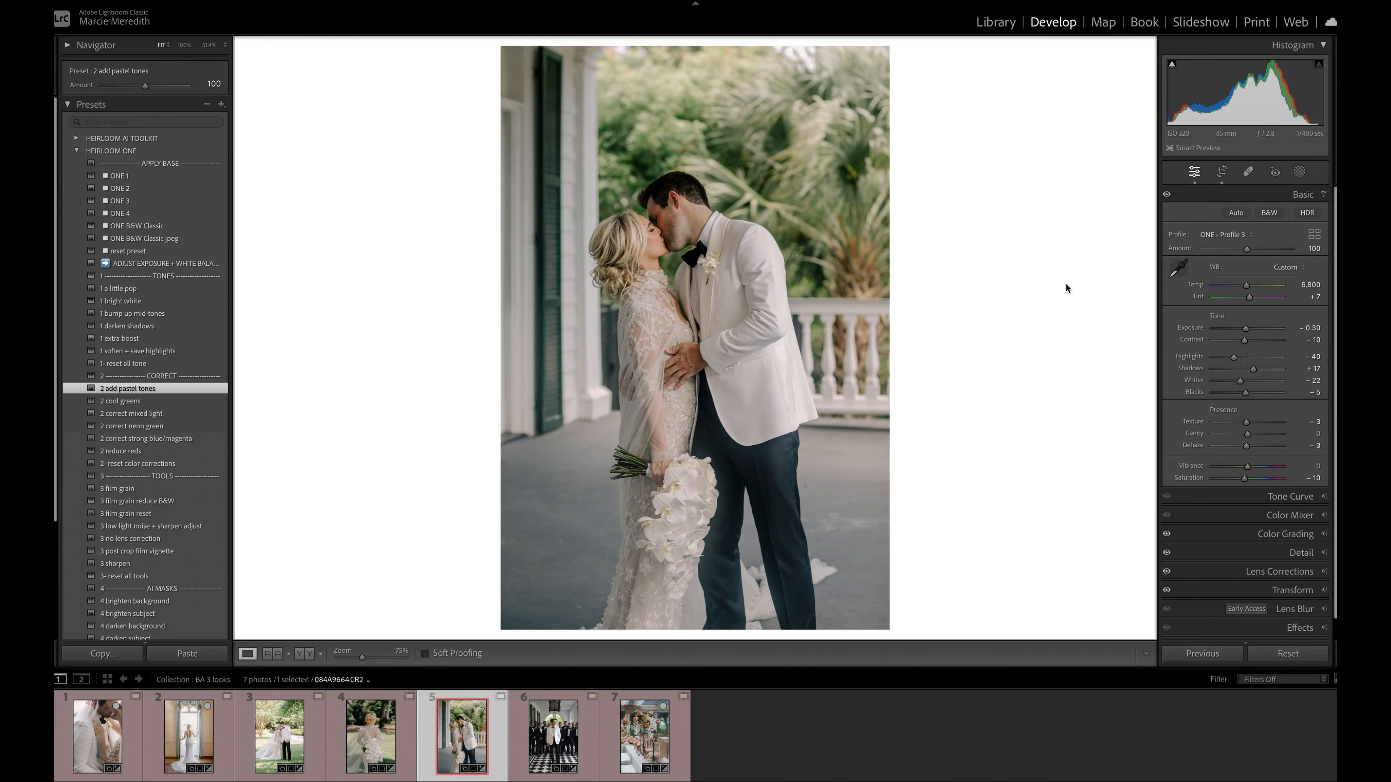
{"action": "key", "text": "Down"}
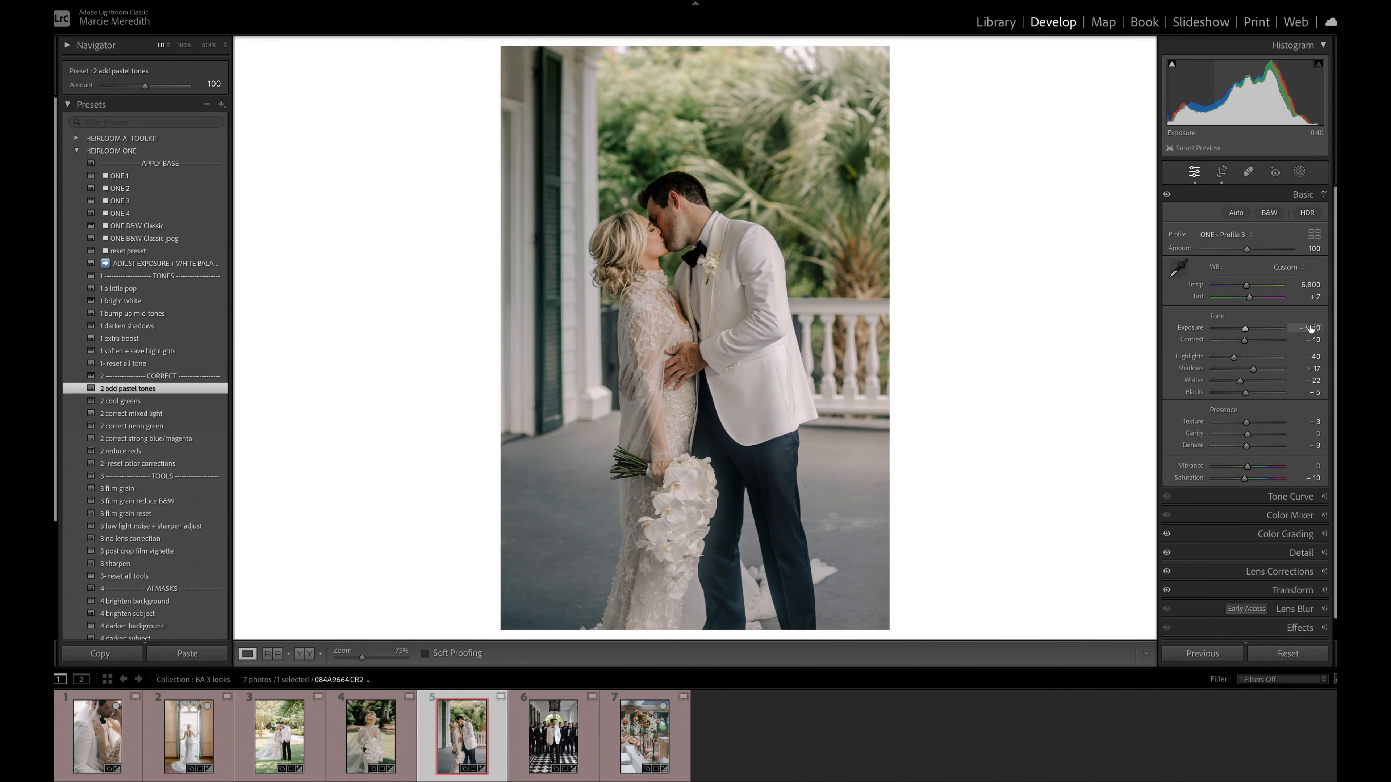
{"action": "left_click_drag", "start_coordinate": [1300, 298], "coordinate": [1303, 297]}
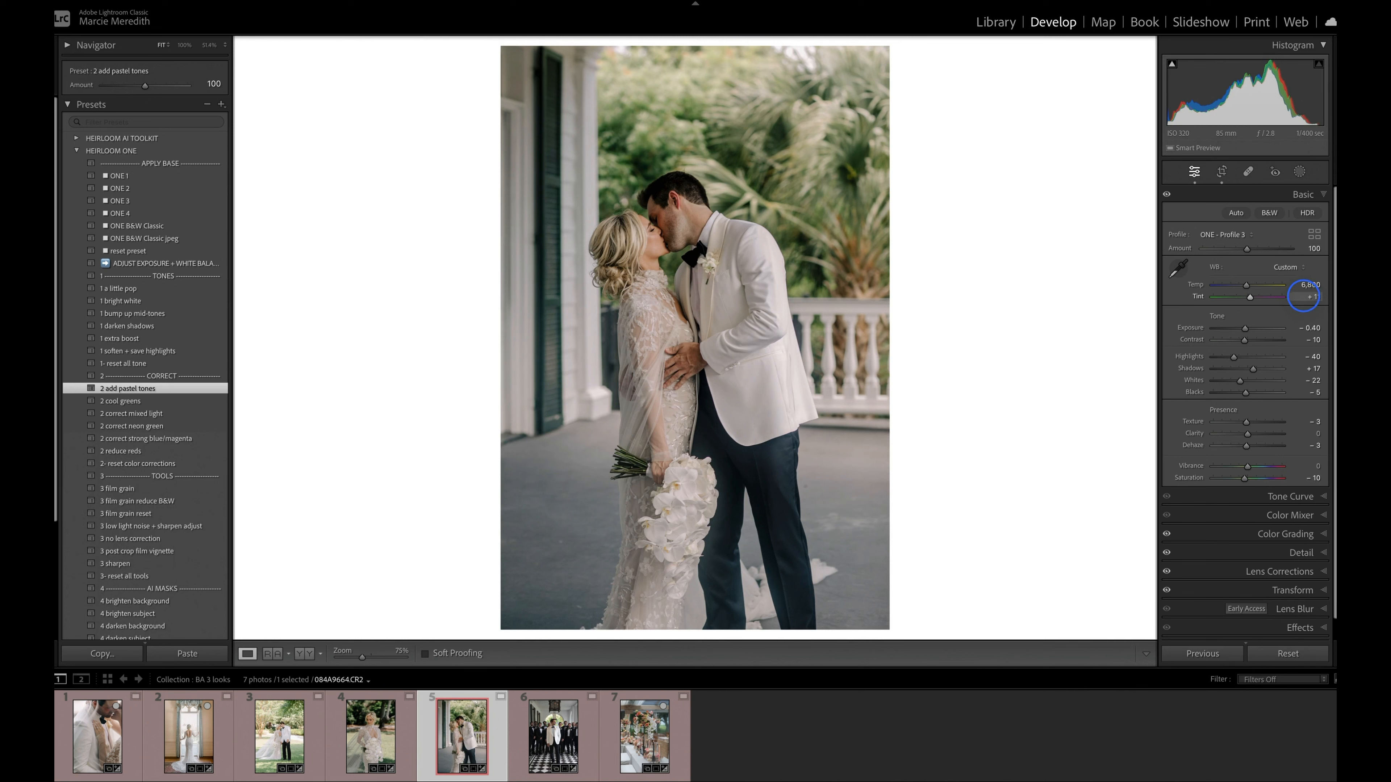
Step: Apply the darken background AI mask preset at amount 44 and compare the photo with its unedited version
{"action": "scroll", "coordinate": [177, 499], "scroll_direction": "down", "scroll_amount": 2}
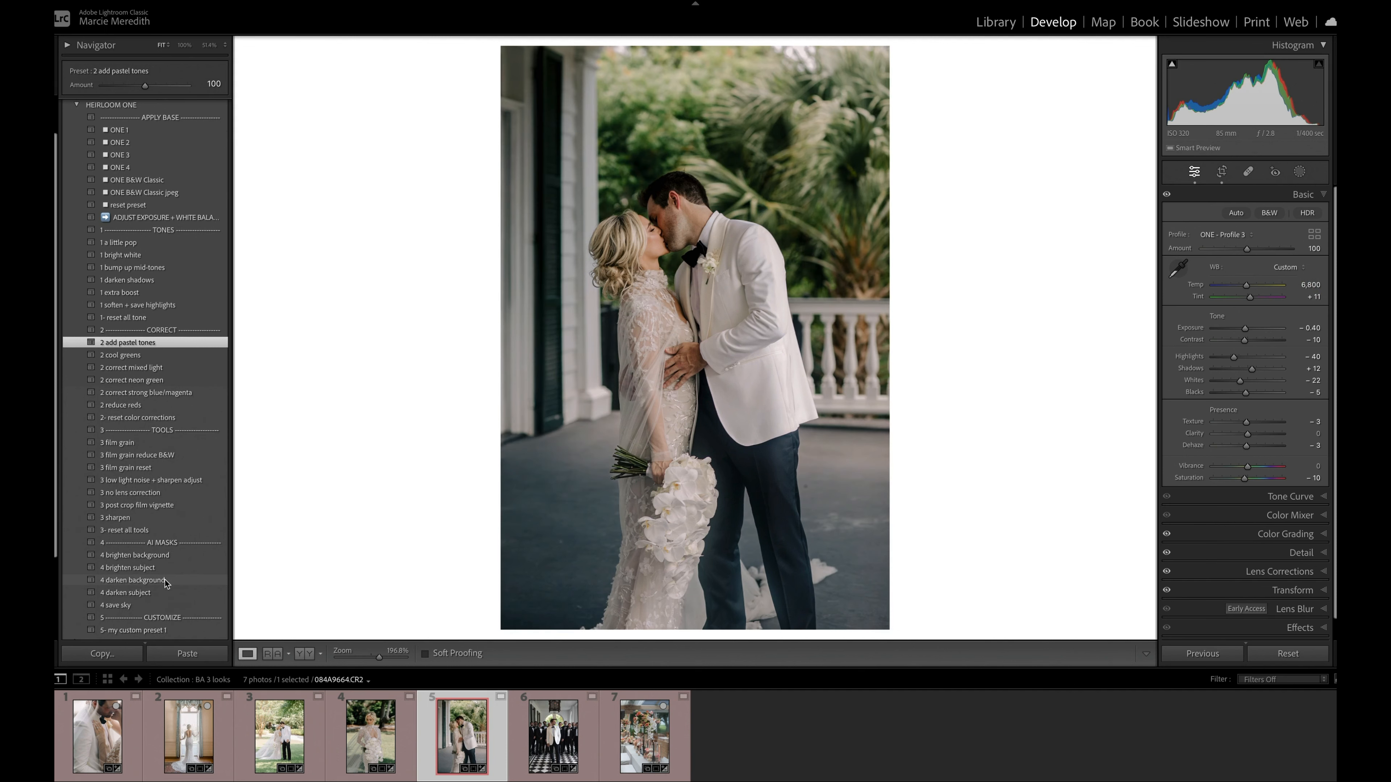
{"action": "left_click", "coordinate": [166, 579]}
{"action": "left_click_drag", "start_coordinate": [145, 86], "coordinate": [121, 86]}
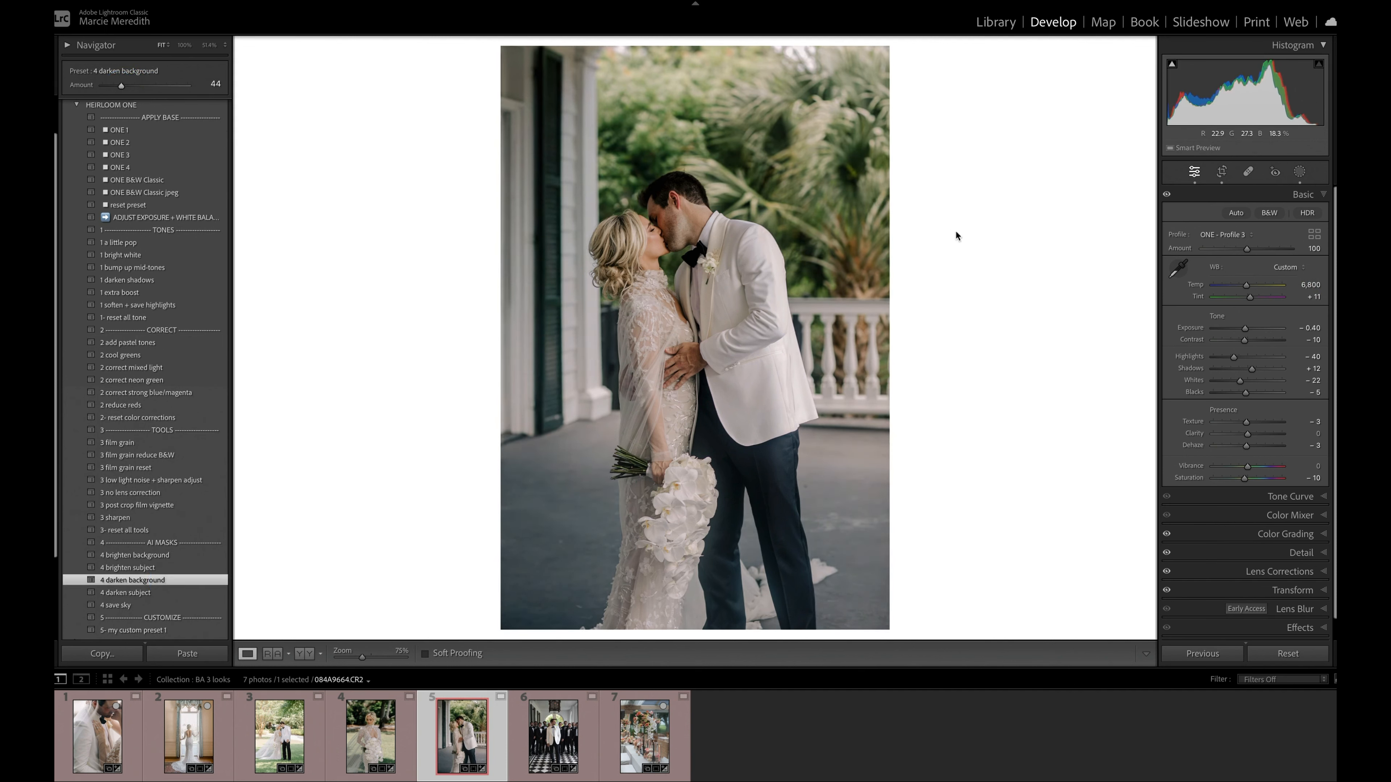
{"action": "key", "text": "backslash"}
{"action": "key", "text": "backslash"}
Step: Reset the kissing couple photo's edits, including its AI mask
{"action": "scroll", "coordinate": [140, 257], "scroll_direction": "up", "scroll_amount": 2}
{"action": "left_click", "coordinate": [139, 249]}
{"action": "left_click", "coordinate": [1300, 172]}
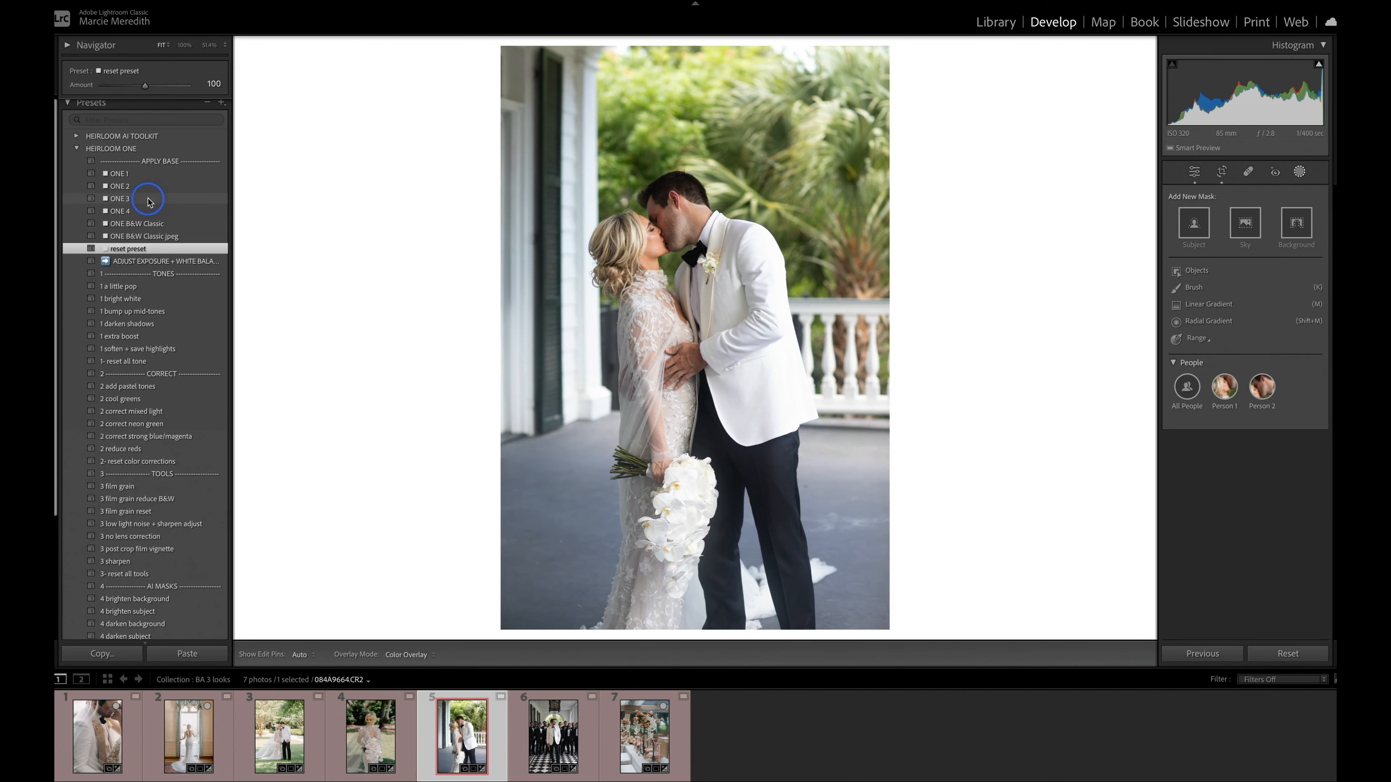
Step: Start the kissing couple photo's light look with the ONE 3 base preset and Exposure +0.40
{"action": "left_click", "coordinate": [126, 198]}
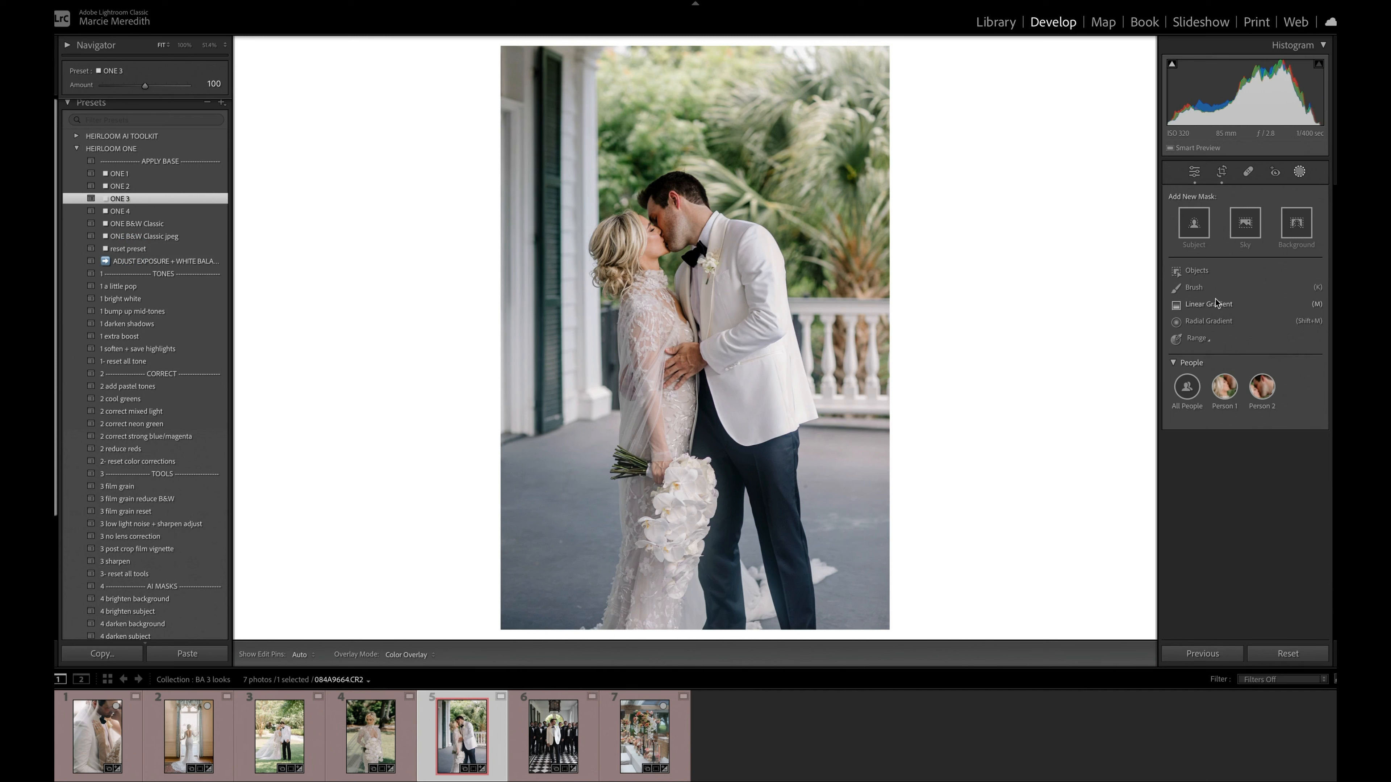
{"action": "left_click", "coordinate": [1194, 171]}
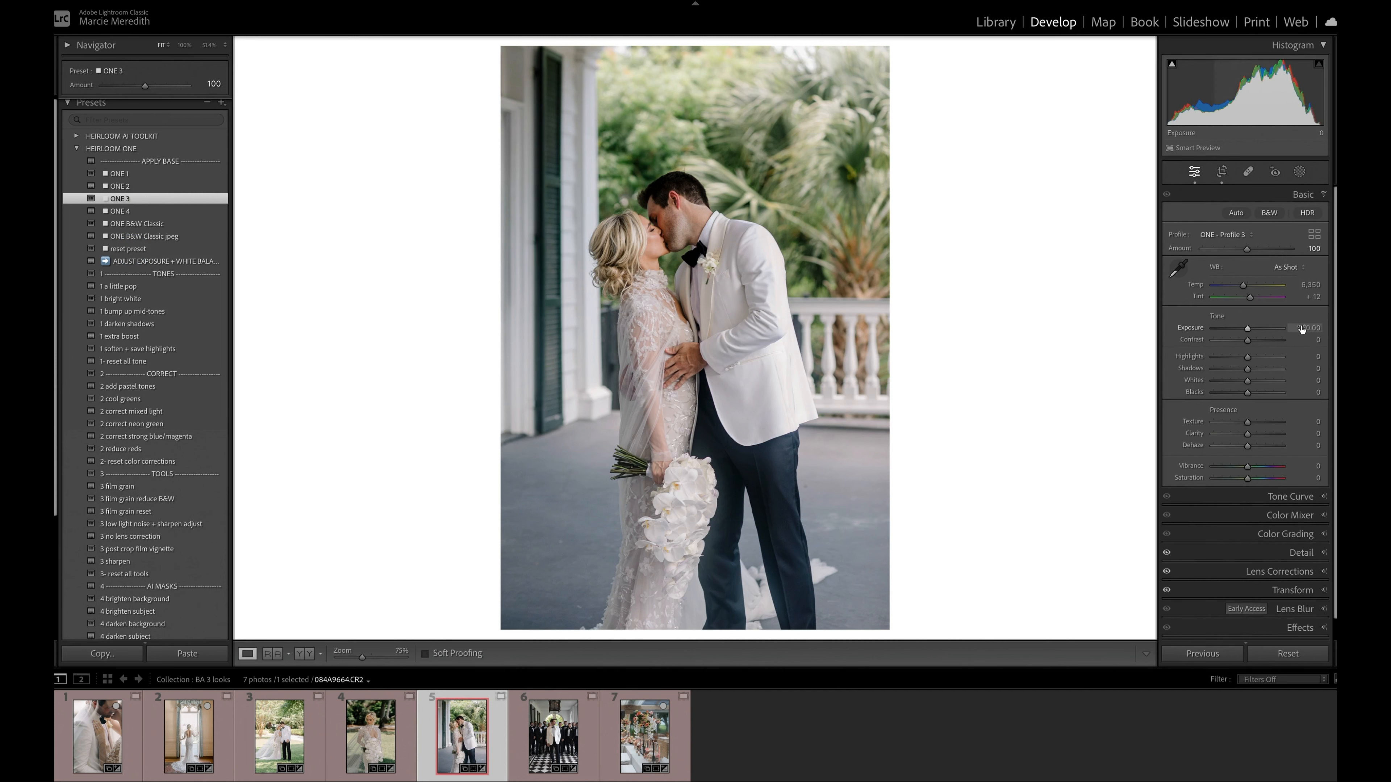
{"action": "key", "text": "Up"}
{"action": "key", "text": "Up"}
{"action": "key", "text": "Up"}
{"action": "key", "text": "Up"}
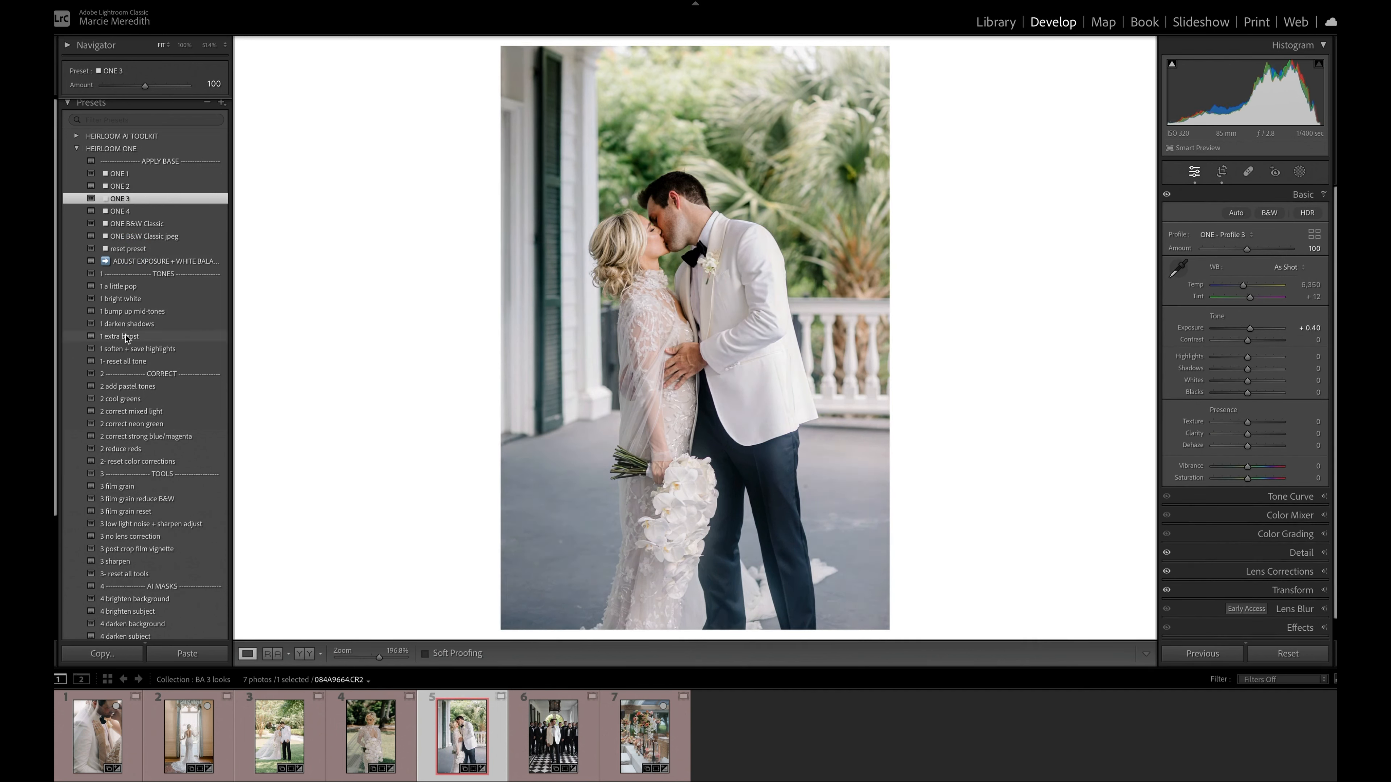
Step: Apply the bright white preset and set Whites to -29 and Temp to 6,450
{"action": "left_click", "coordinate": [122, 298]}
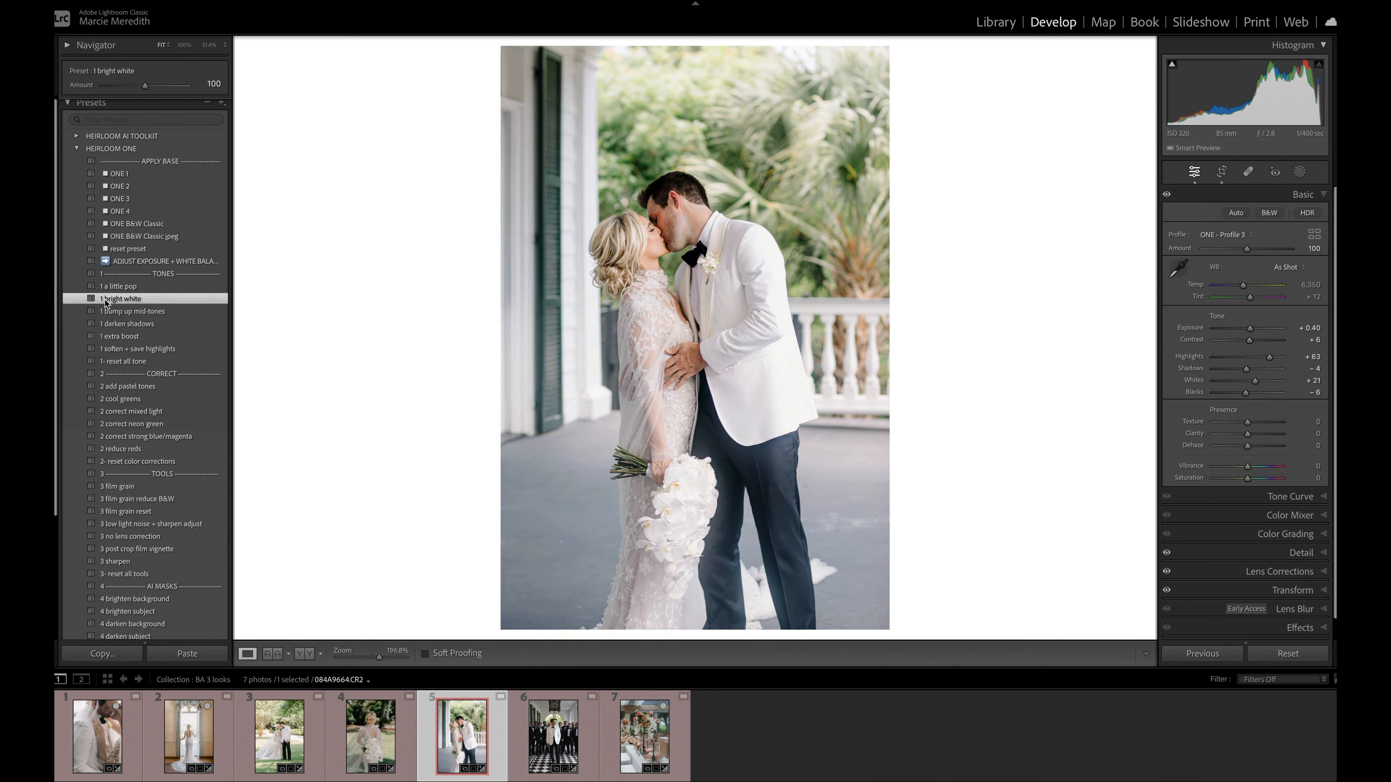
{"action": "left_click_drag", "start_coordinate": [1255, 381], "coordinate": [1240, 386]}
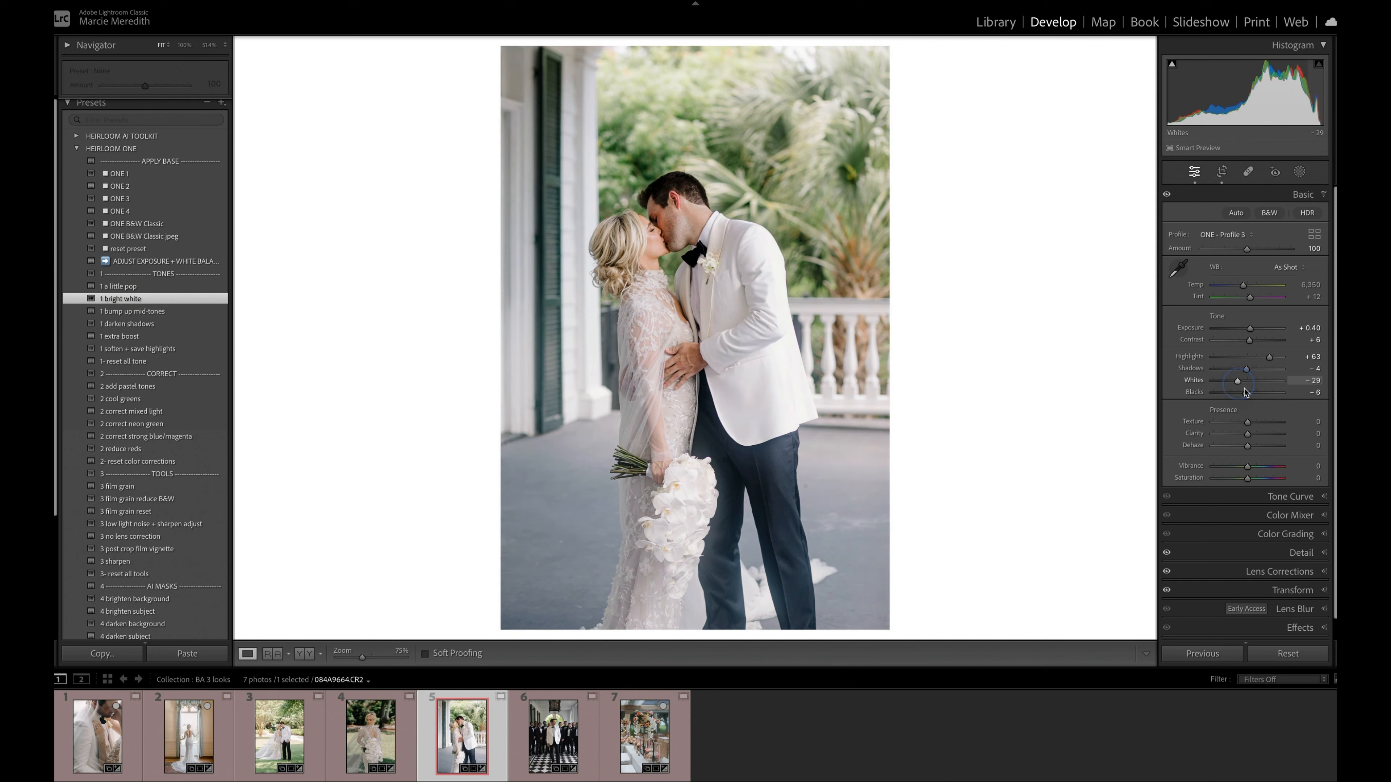
{"action": "key", "text": "Up"}
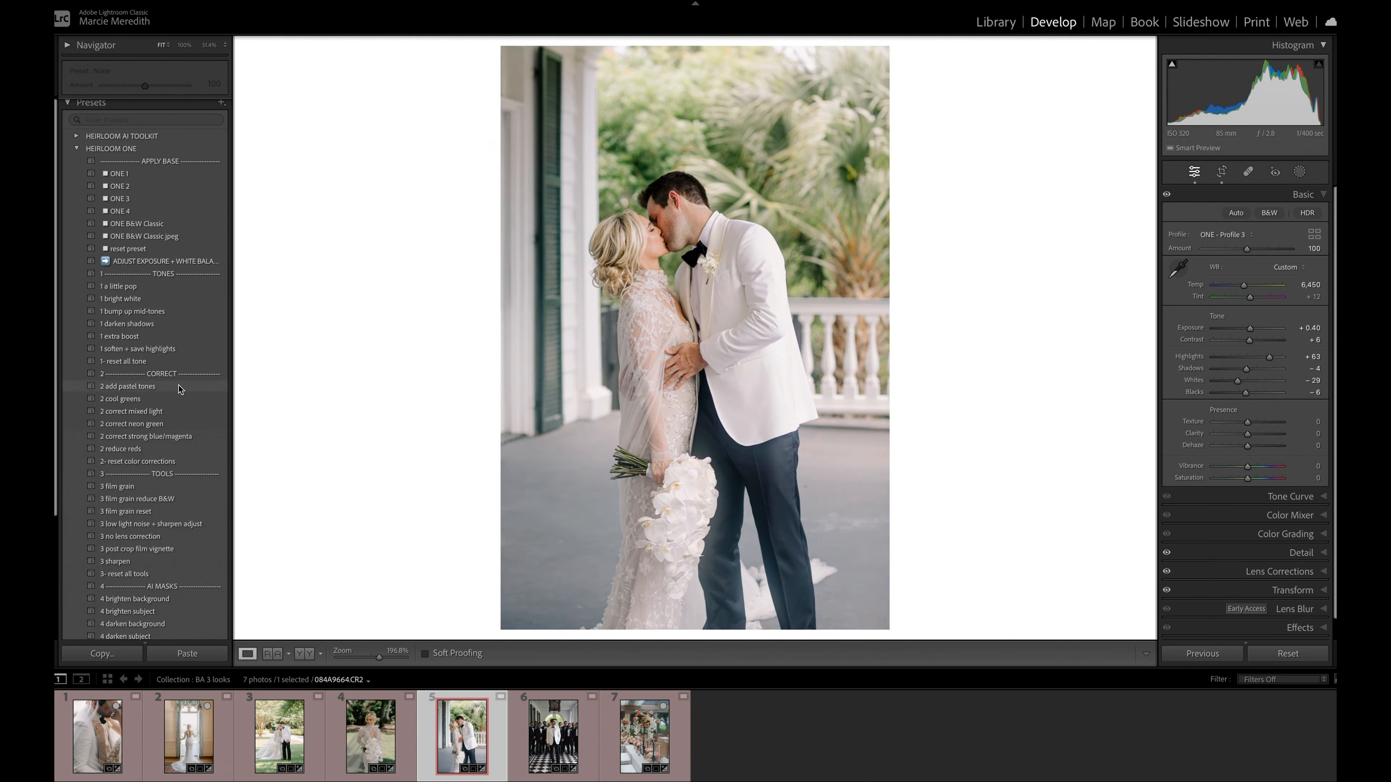
Step: Apply the add pastel tones preset at amount 29 and the brighten background AI mask preset at a reduced amount
{"action": "left_click", "coordinate": [197, 389]}
{"action": "left_click_drag", "start_coordinate": [145, 86], "coordinate": [113, 89]}
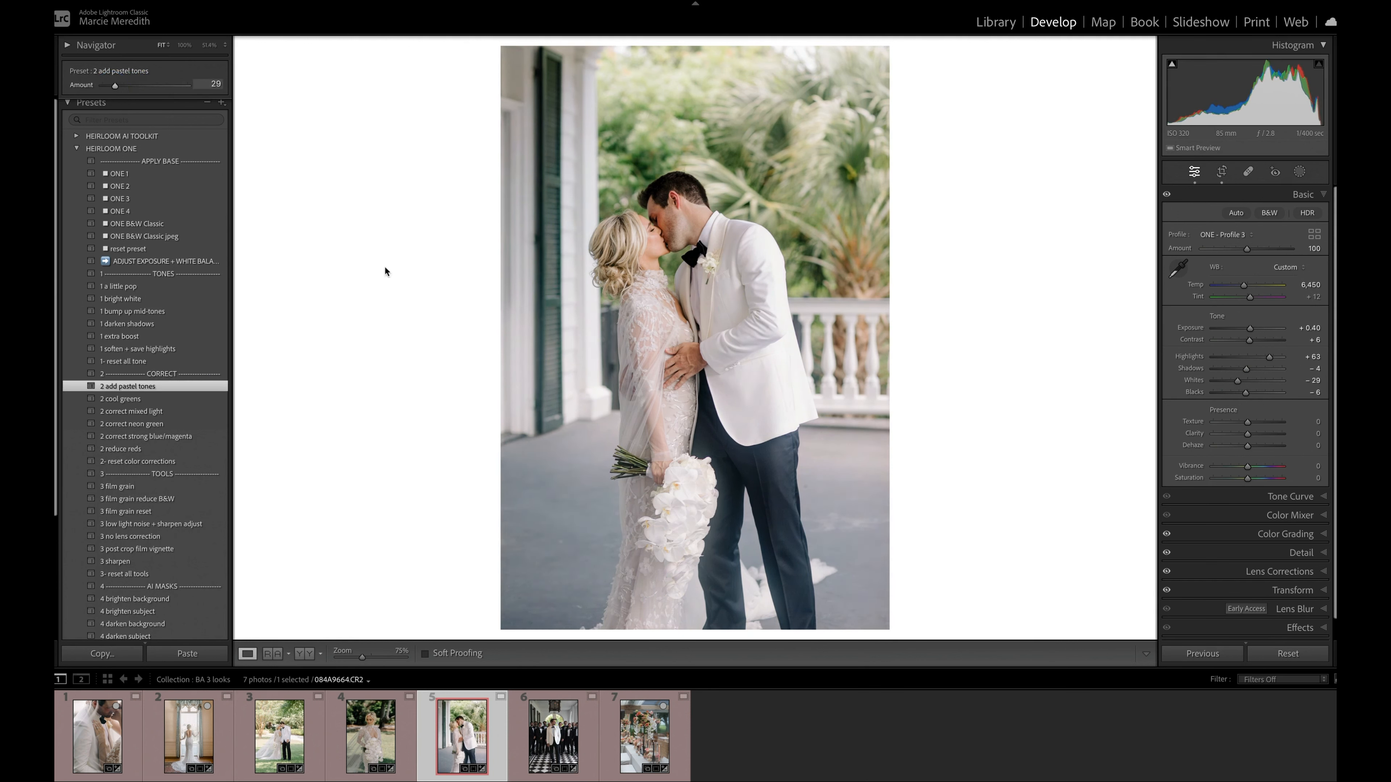
{"action": "scroll", "coordinate": [189, 363], "scroll_direction": "down", "scroll_amount": 1}
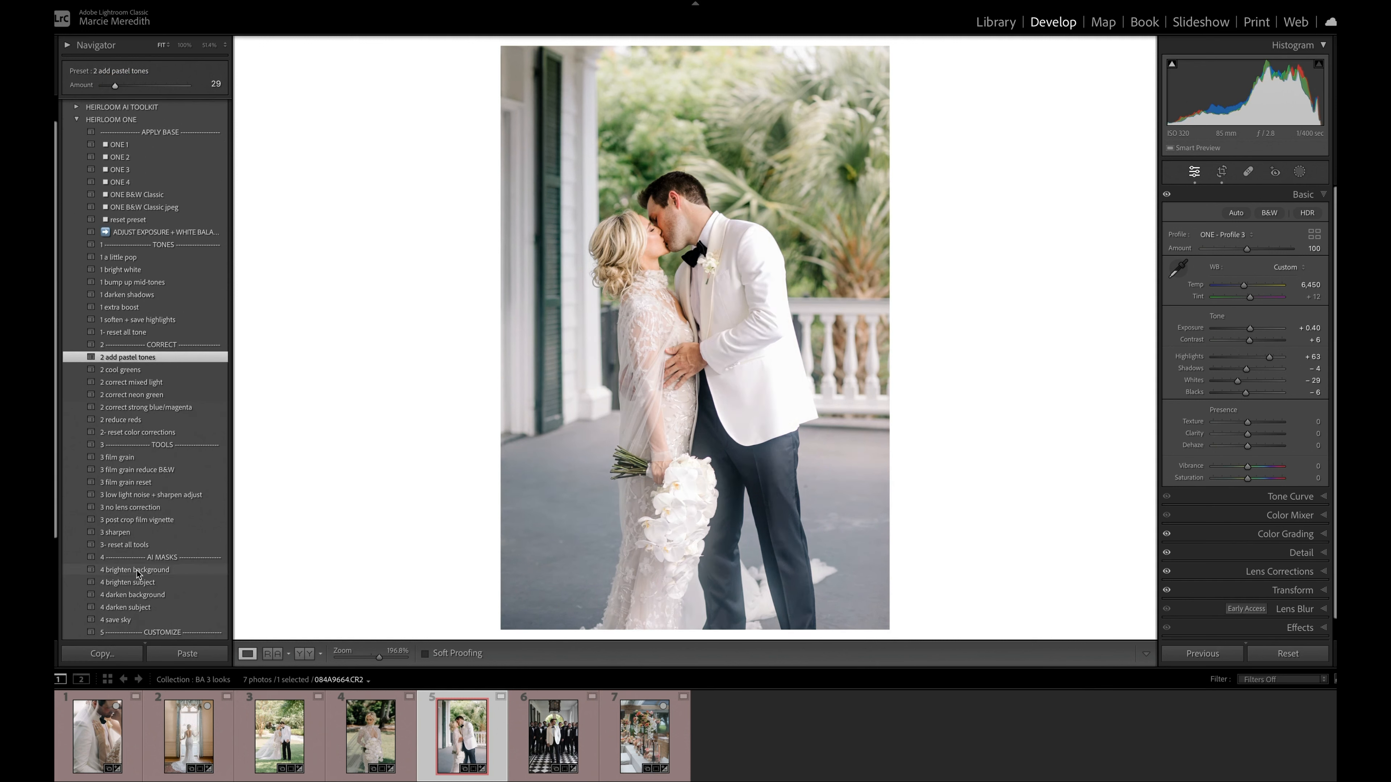
{"action": "left_click", "coordinate": [137, 570]}
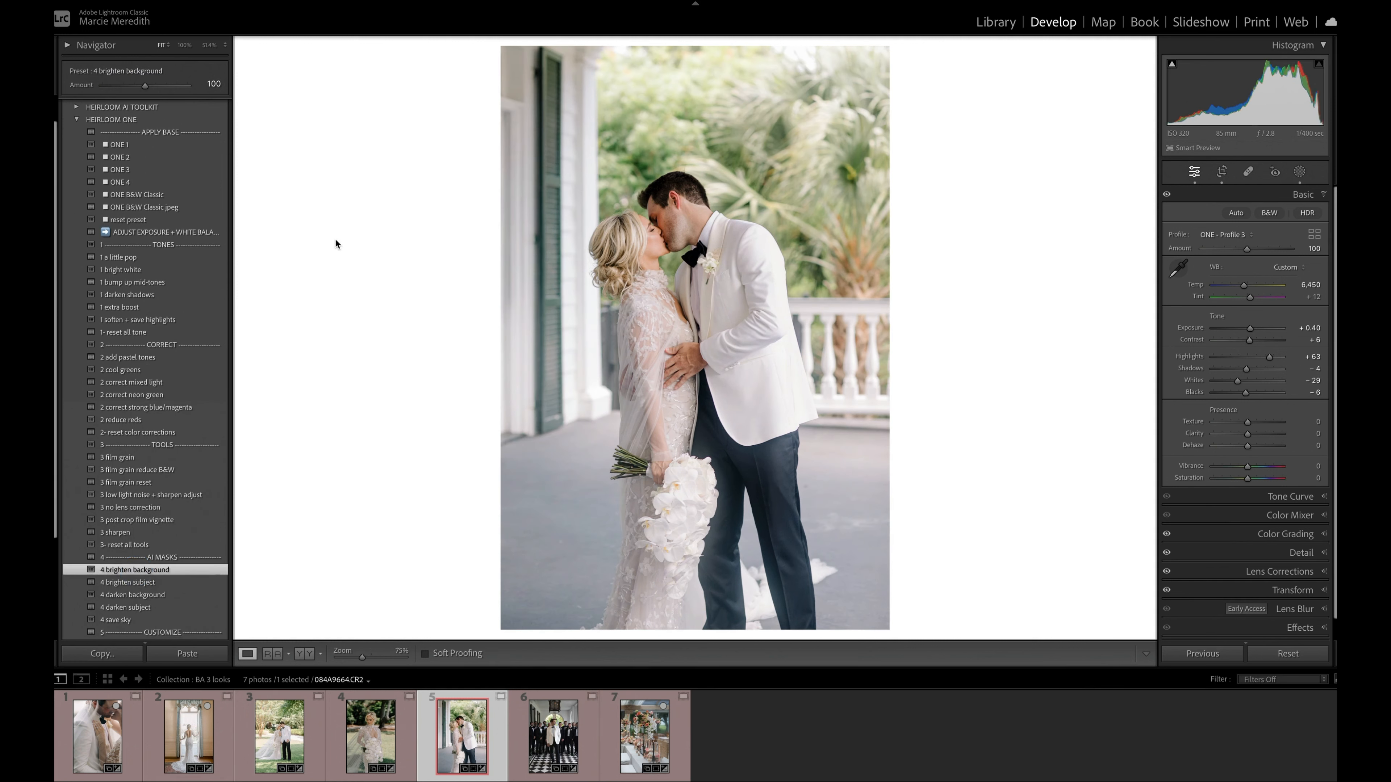
{"action": "left_click_drag", "start_coordinate": [146, 86], "coordinate": [126, 87]}
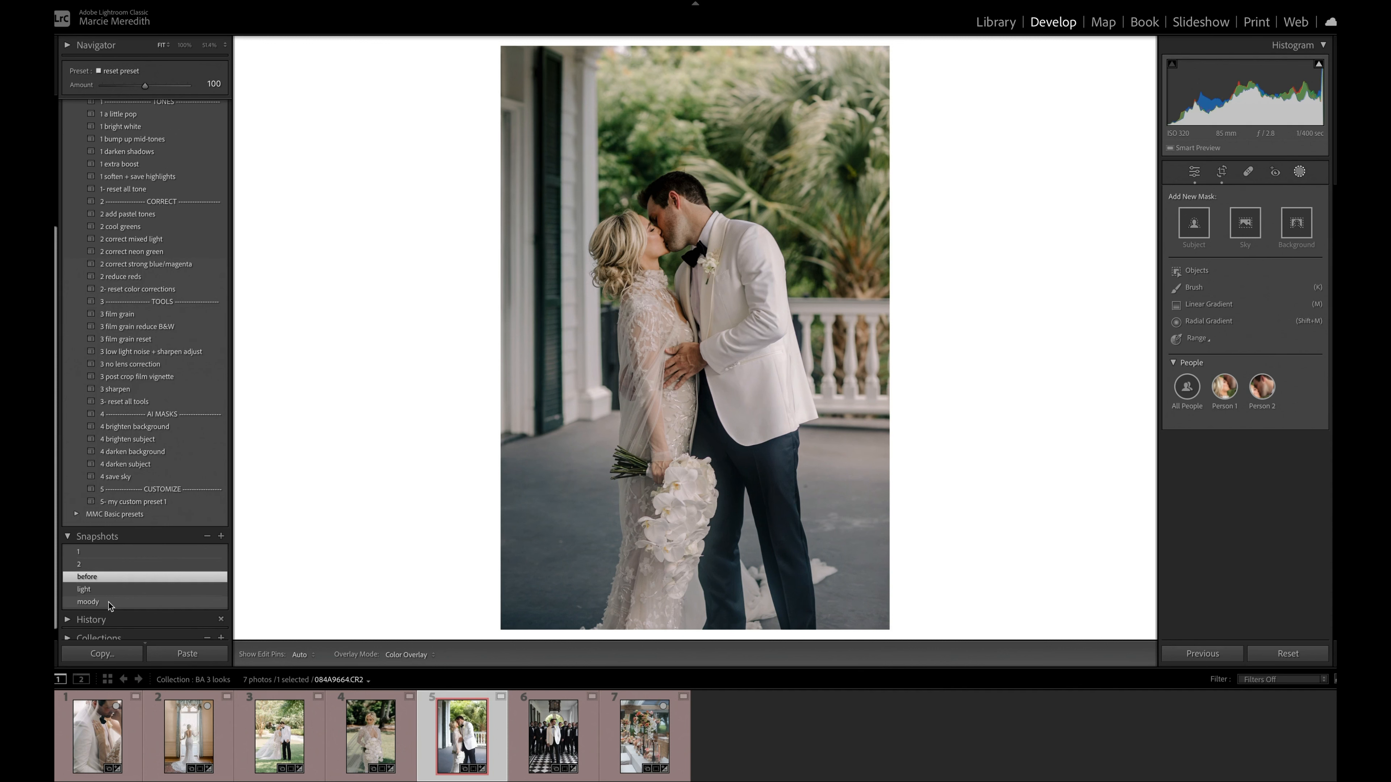
Step: Start the groomsmen photo's light look with the ONE 3 base preset, Exposure +1.10, Temp 5,450 and Tint +11
{"action": "left_click", "coordinate": [557, 744]}
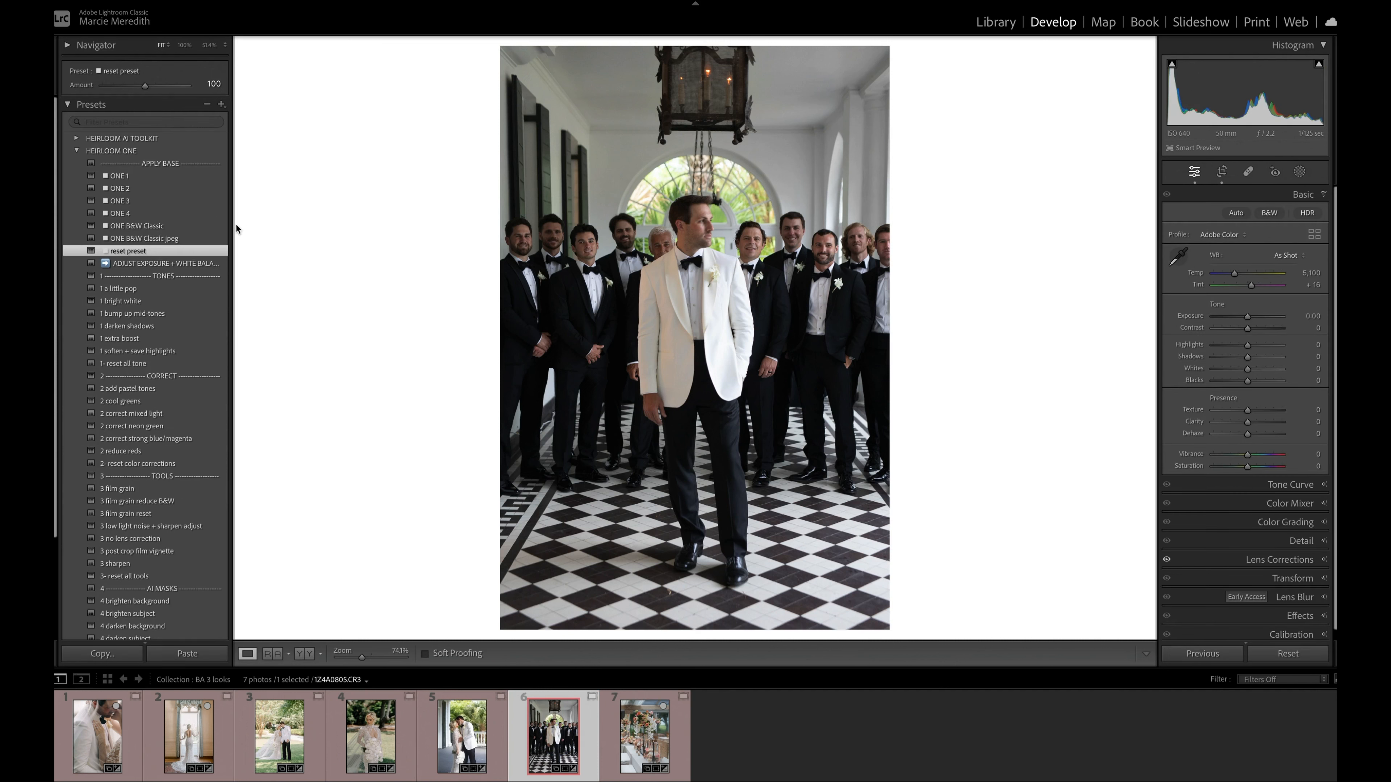
{"action": "left_click", "coordinate": [135, 201]}
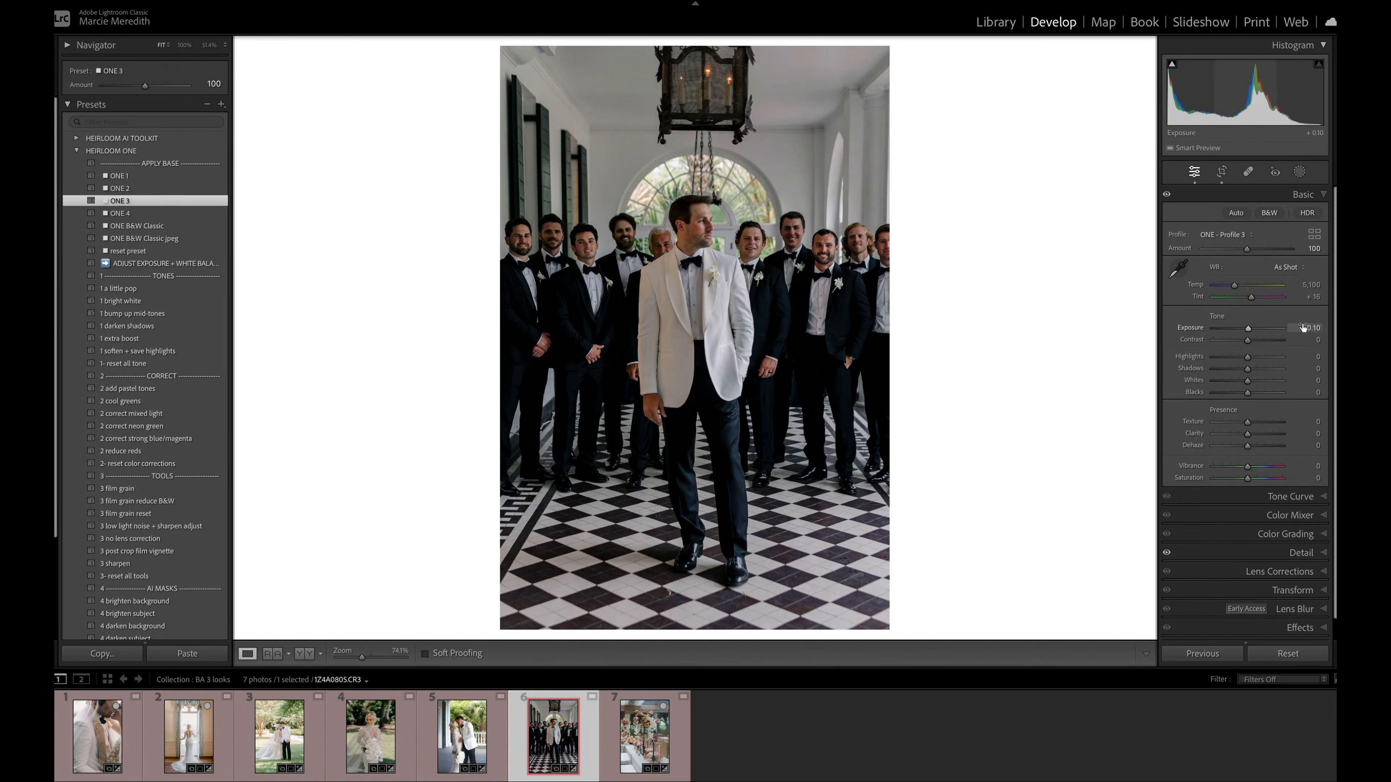
{"action": "key", "text": "Up"}
{"action": "key", "text": "Up"}
{"action": "key", "text": "Up"}
{"action": "key", "text": "Up"}
{"action": "key", "text": "Up"}
{"action": "key", "text": "Up"}
{"action": "key", "text": "Up"}
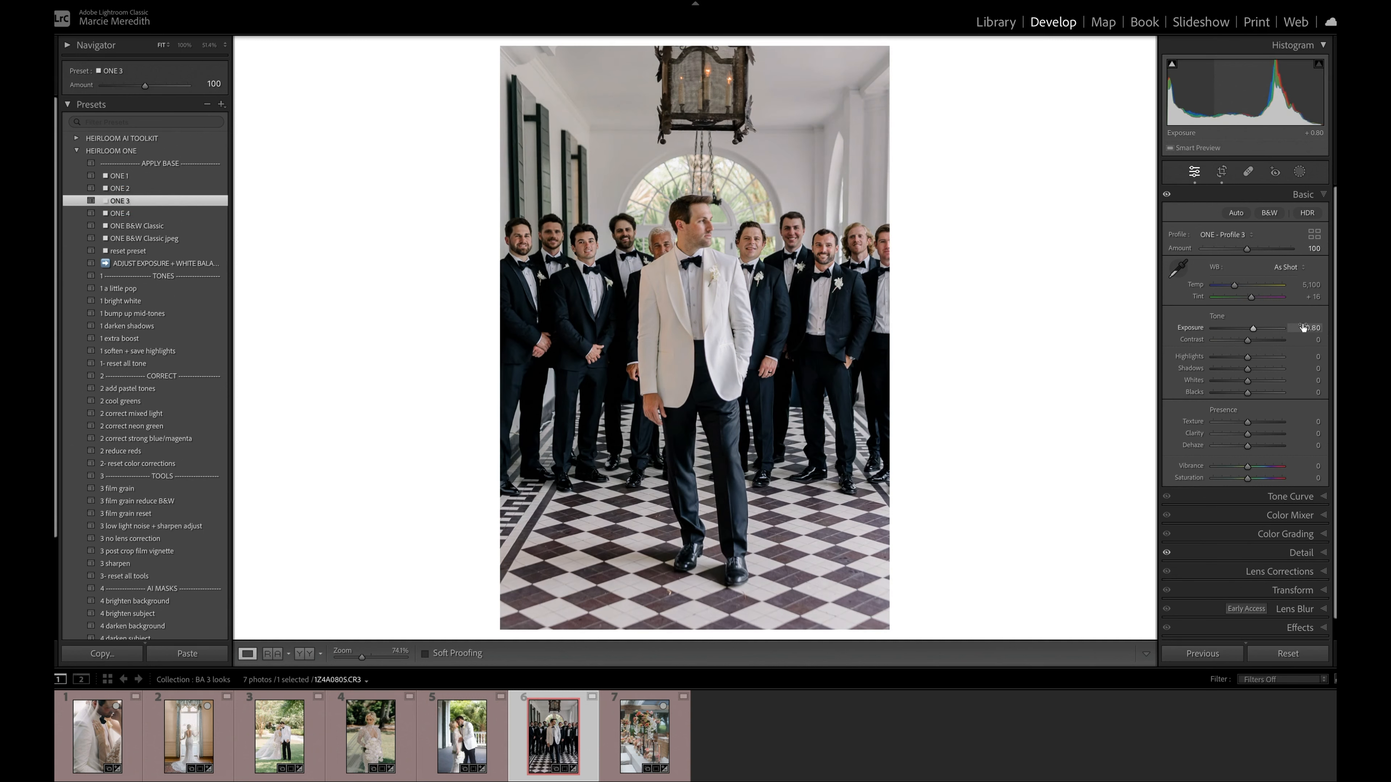
{"action": "key", "text": "Up"}
{"action": "key", "text": "Up"}
{"action": "left_click_drag", "start_coordinate": [1301, 327], "coordinate": [1303, 283]}
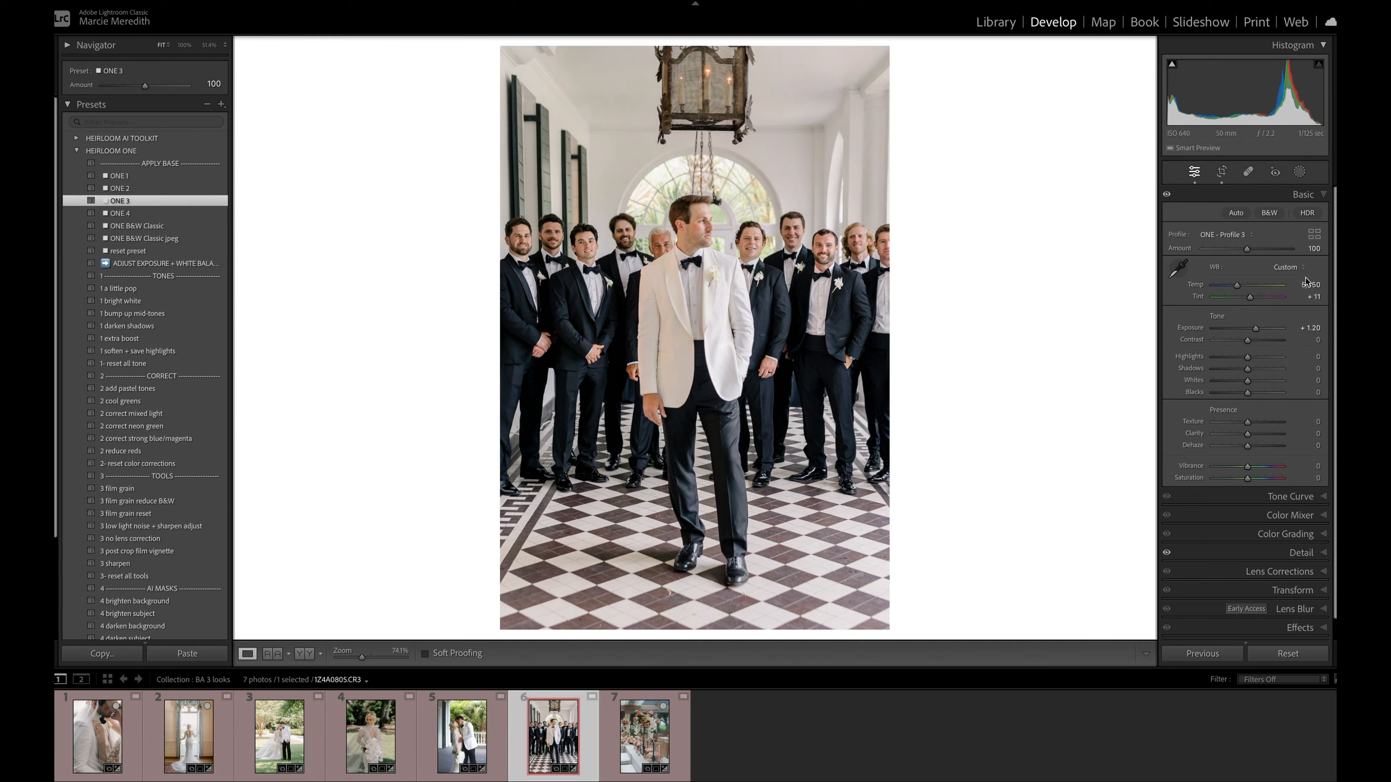
{"action": "left_click_drag", "start_coordinate": [1309, 328], "coordinate": [1306, 328]}
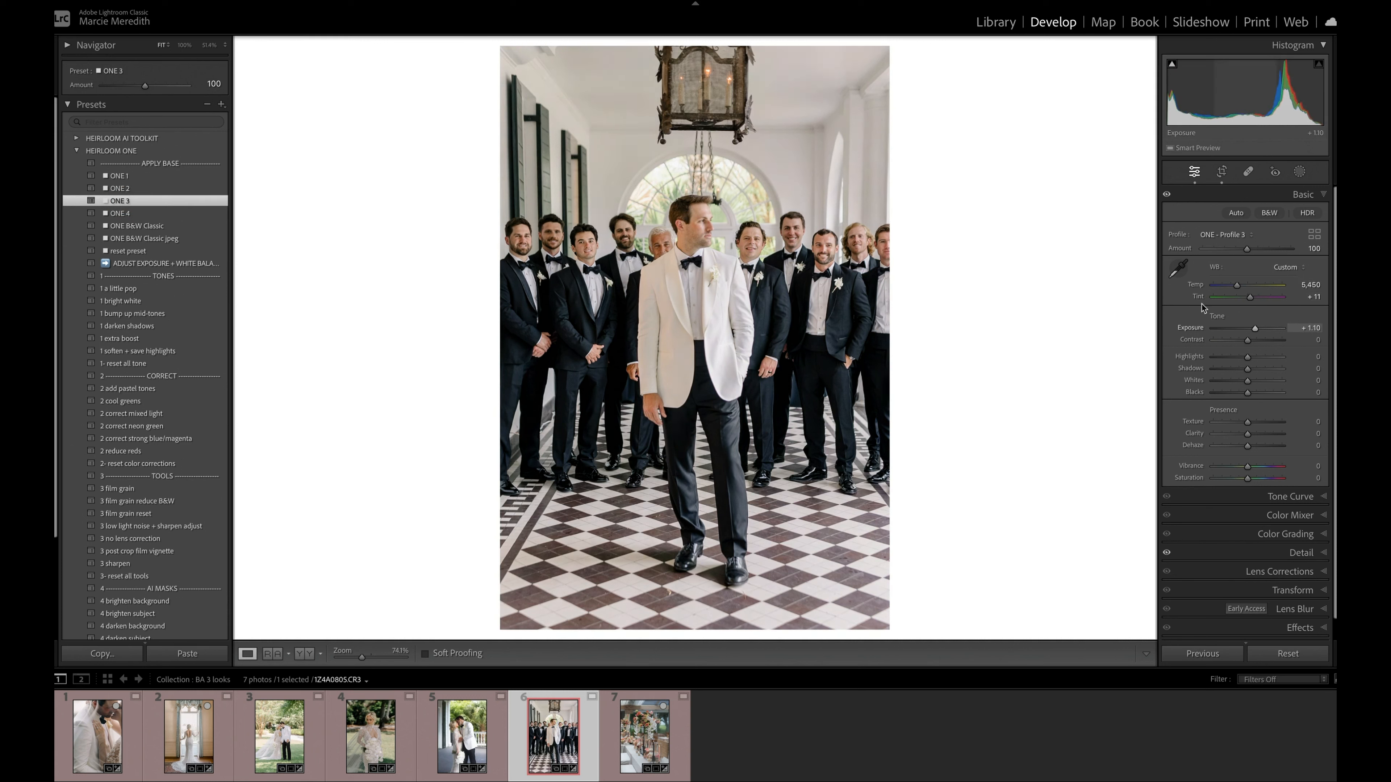
Step: Apply the bright white preset at amount 51 to the groomsmen photo and set Whites to -38
{"action": "left_click", "coordinate": [118, 300]}
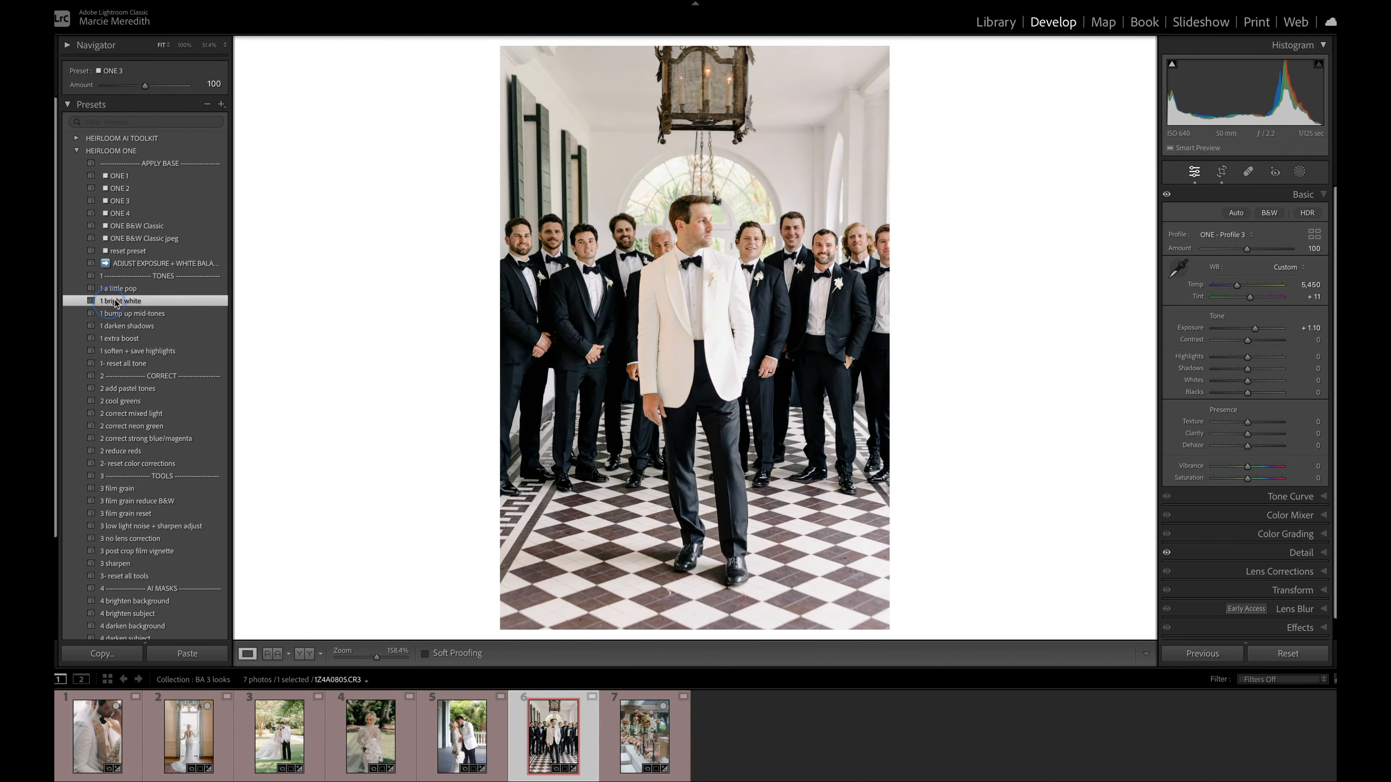
{"action": "left_click_drag", "start_coordinate": [145, 85], "coordinate": [124, 89]}
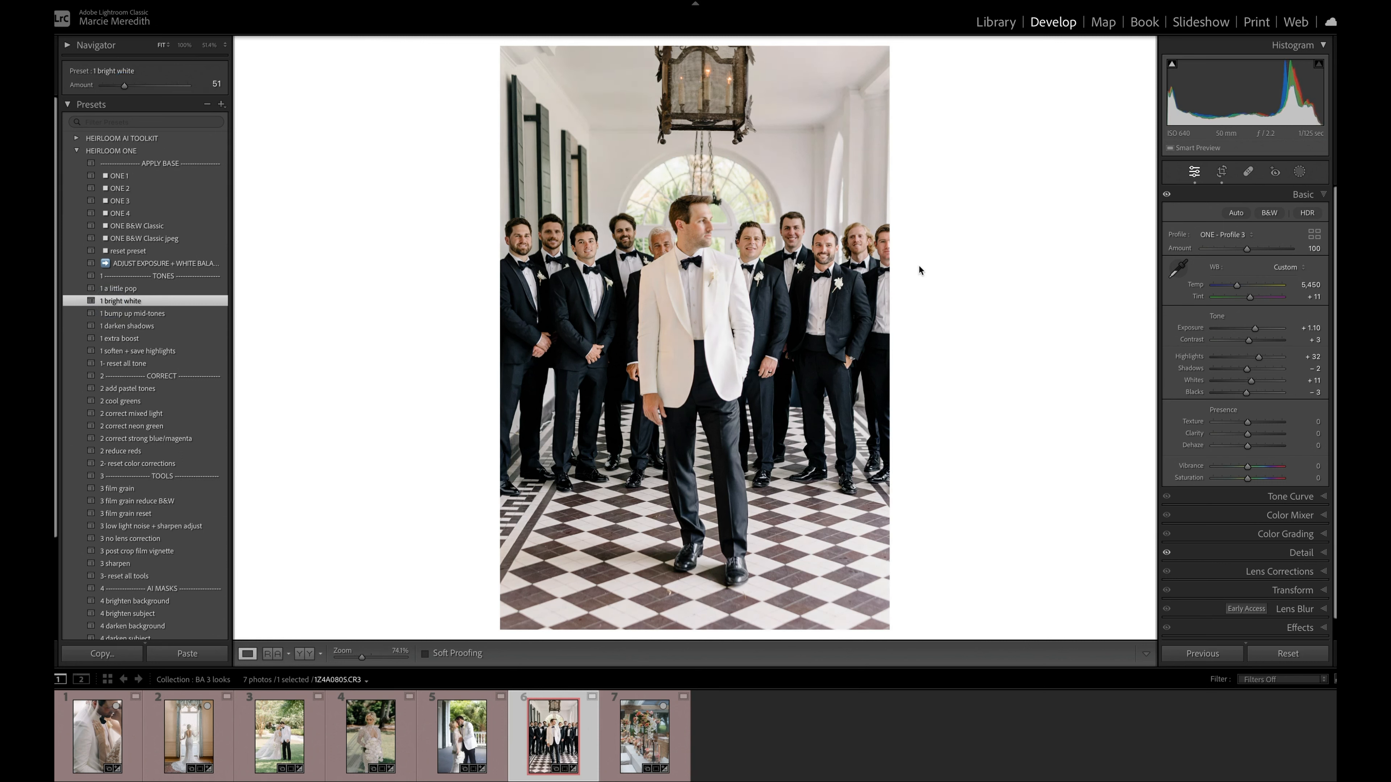
{"action": "left_click_drag", "start_coordinate": [1250, 381], "coordinate": [1240, 383]}
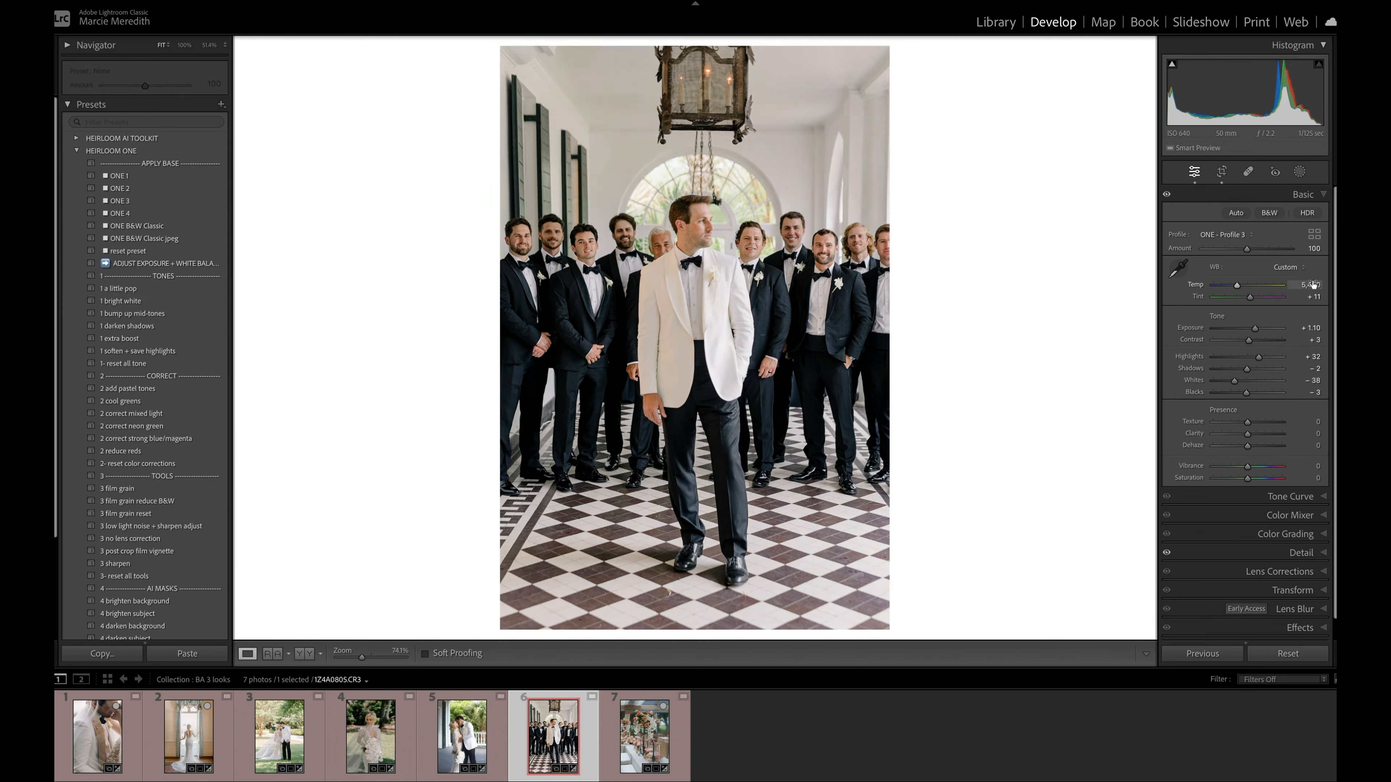
Step: Set Tint to +9, Vibrance to -5 and Shadows to +8, and compare the groomsmen photo with its unedited version
{"action": "left_click_drag", "start_coordinate": [1309, 296], "coordinate": [1305, 296]}
{"action": "left_click_drag", "start_coordinate": [1248, 466], "coordinate": [1247, 467]}
{"action": "left_click_drag", "start_coordinate": [1249, 369], "coordinate": [1254, 371]}
{"action": "key", "text": "backslash"}
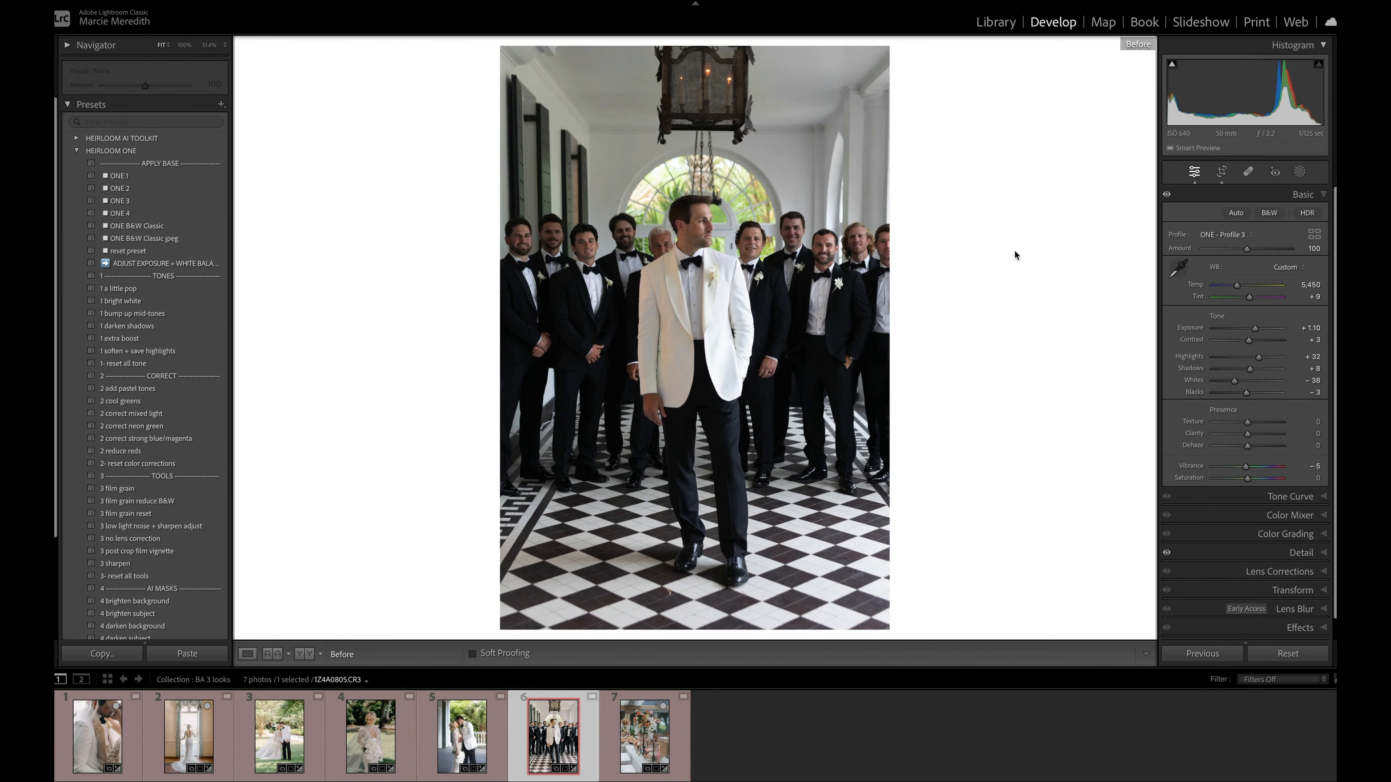
{"action": "key", "text": "backslash"}
Step: Start the groomsmen photo's moody look with the ONE 3 base preset, Temp 5,500 and Tint +6
{"action": "left_click", "coordinate": [119, 201]}
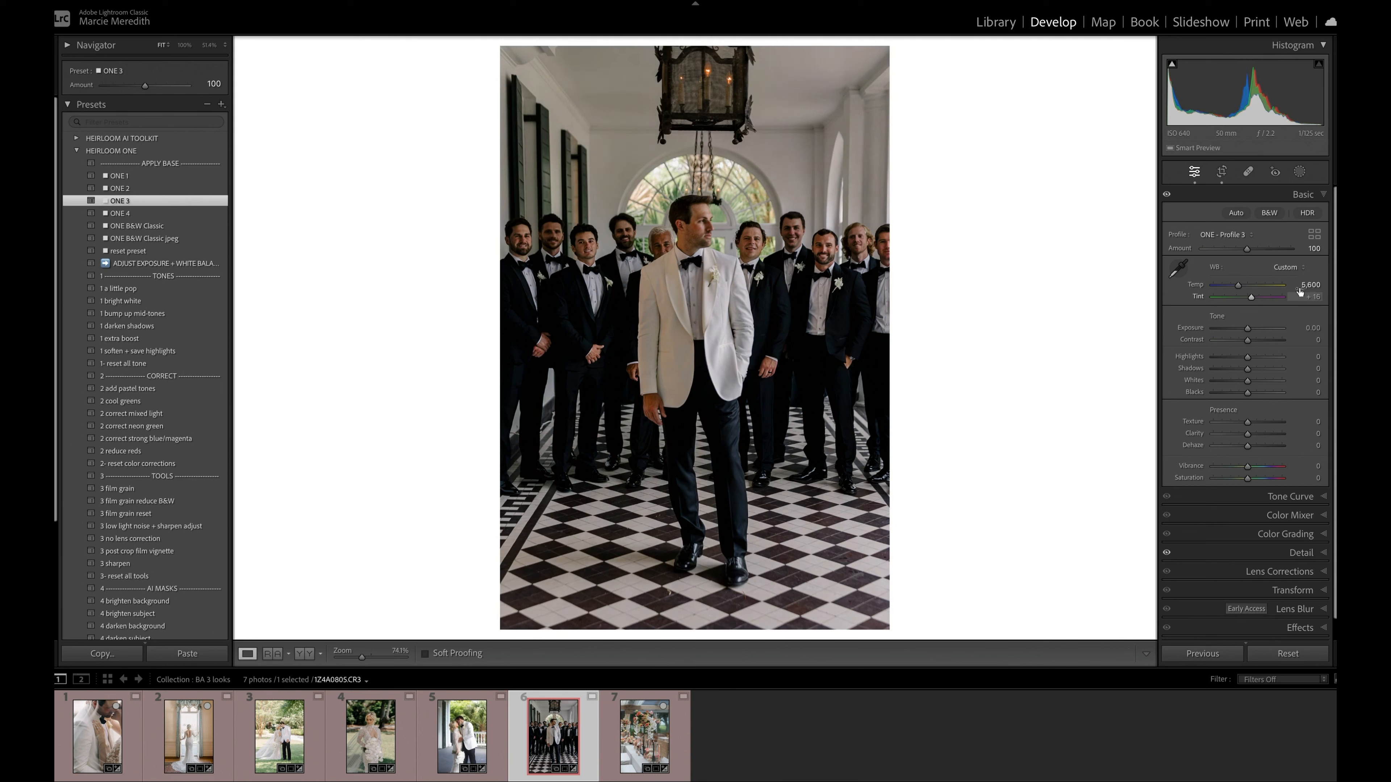
{"action": "left_click_drag", "start_coordinate": [1308, 285], "coordinate": [1305, 283]}
Step: Apply the soften + save highlights preset at amount 62 and the add pastel tones preset at amount 61
{"action": "left_click", "coordinate": [117, 355]}
{"action": "left_click_drag", "start_coordinate": [144, 85], "coordinate": [130, 88]}
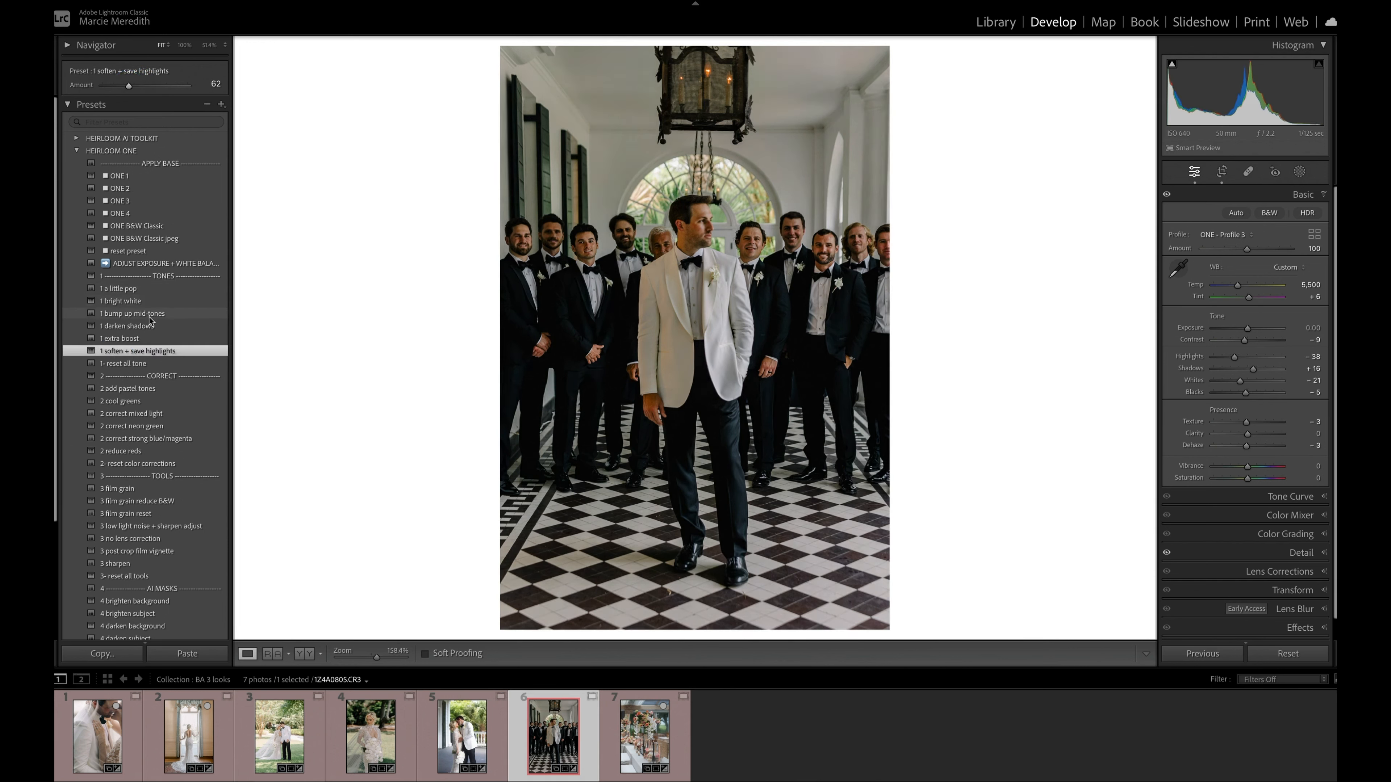
{"action": "left_click", "coordinate": [183, 389]}
{"action": "left_click_drag", "start_coordinate": [144, 85], "coordinate": [128, 87]}
Step: Set Shadows to +38, Whites to +13 and Blacks to -10, comparing the groomsmen photo with its unedited version
{"action": "left_click_drag", "start_coordinate": [1253, 371], "coordinate": [1253, 382]}
{"action": "key", "text": "backslash"}
{"action": "key", "text": "backslash"}
{"action": "left_click_drag", "start_coordinate": [1246, 392], "coordinate": [1262, 372]}
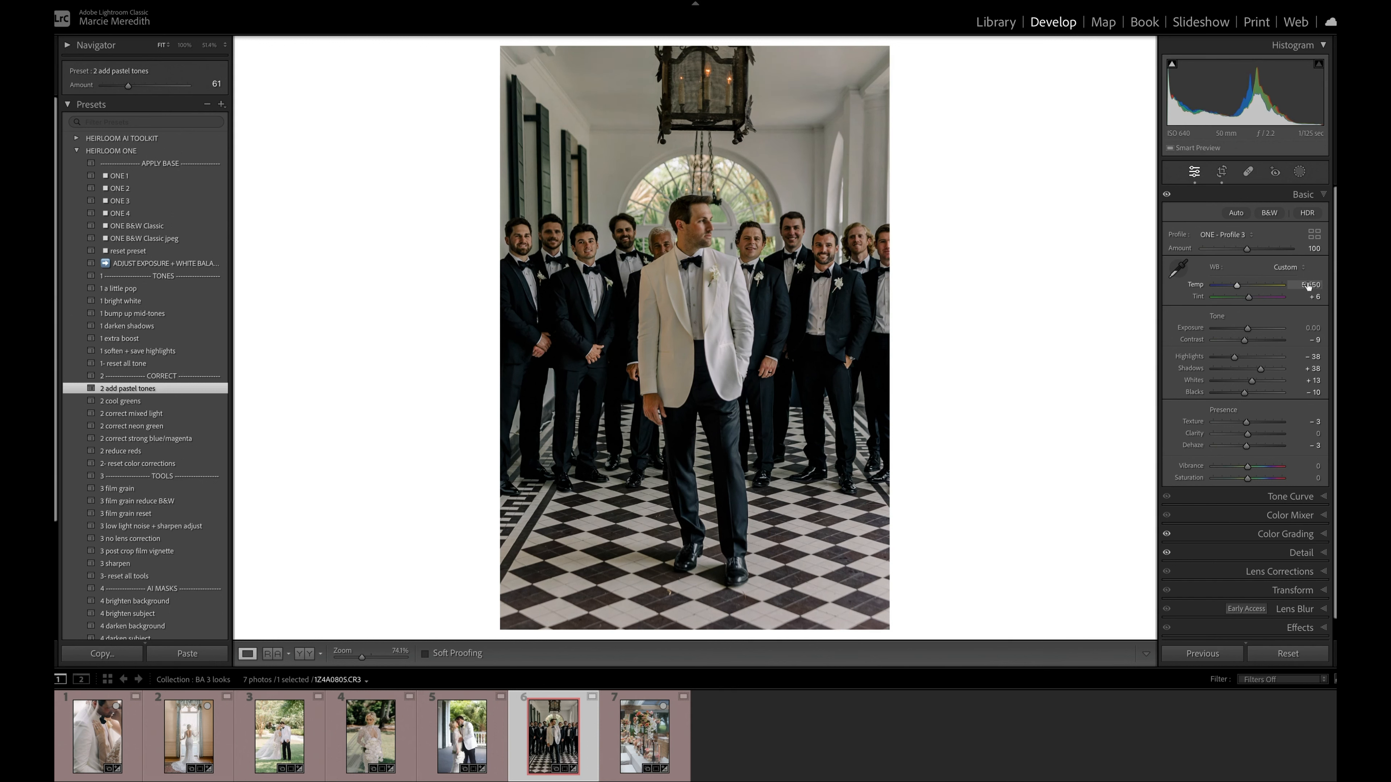
Step: Show the groomsmen photo in reference view with the veil close-up, the first photo, as the reference
{"action": "key", "text": "shift+r"}
{"action": "left_click_drag", "start_coordinate": [97, 733], "coordinate": [464, 510]}
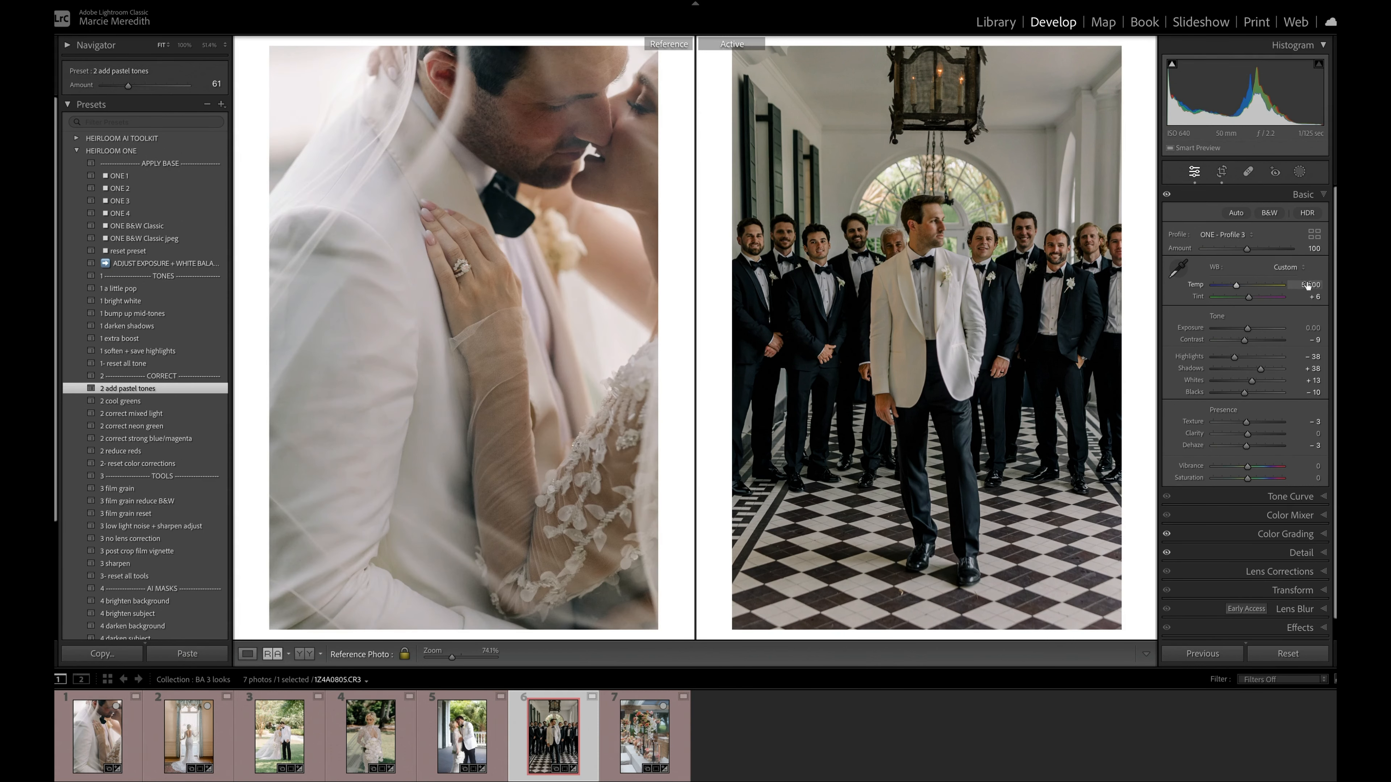
Step: Set the groomsmen photo's Temp to 5,350 and Tint to +8, comparing it with the unedited version
{"action": "left_click_drag", "start_coordinate": [1302, 296], "coordinate": [1305, 293]}
{"action": "key", "text": "backslash"}
{"action": "key", "text": "backslash"}
Step: Save the groomsmen photo's look as the moody snapshot and preview its before, light and moody snapshots without the reference photo
{"action": "scroll", "coordinate": [109, 576], "scroll_direction": "down", "scroll_amount": 5}
{"action": "key", "text": "d"}
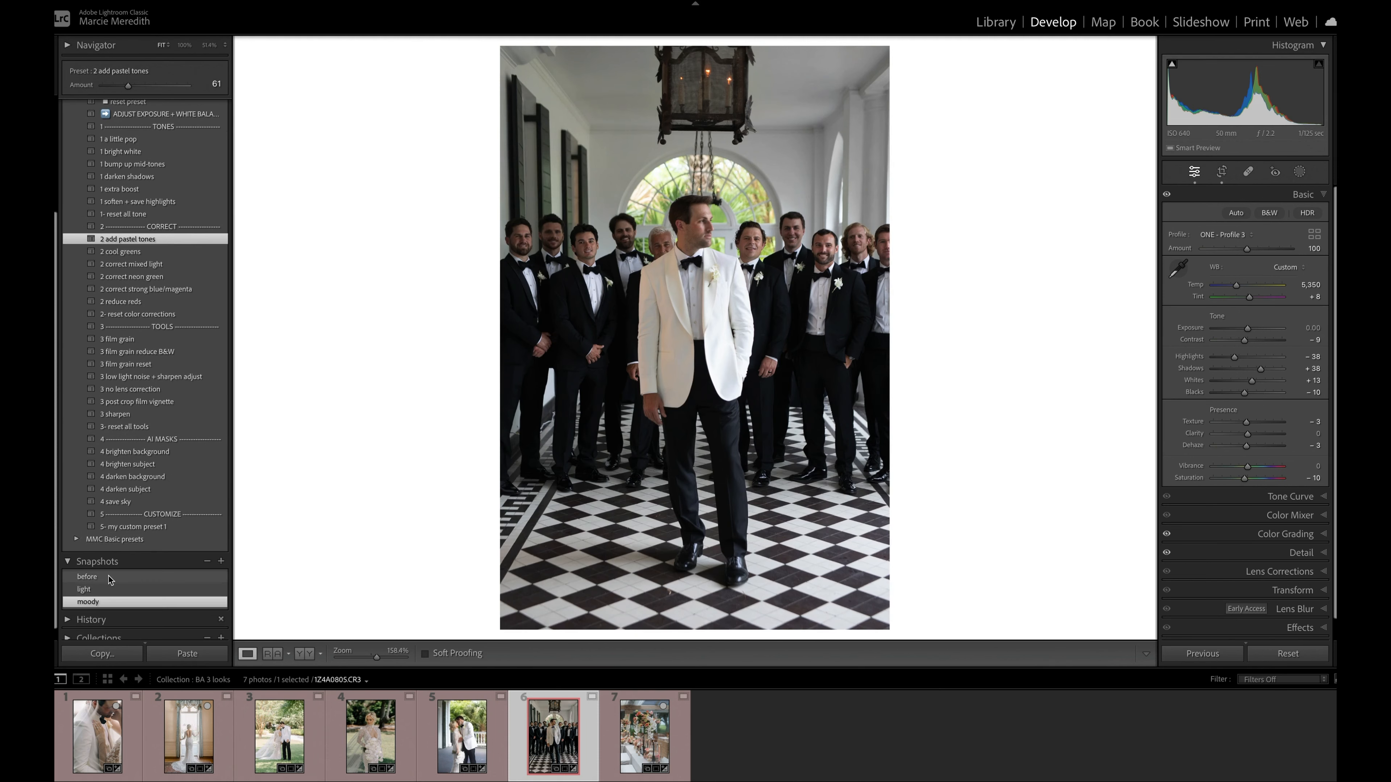
{"action": "mouse_move", "coordinate": [106, 589]}
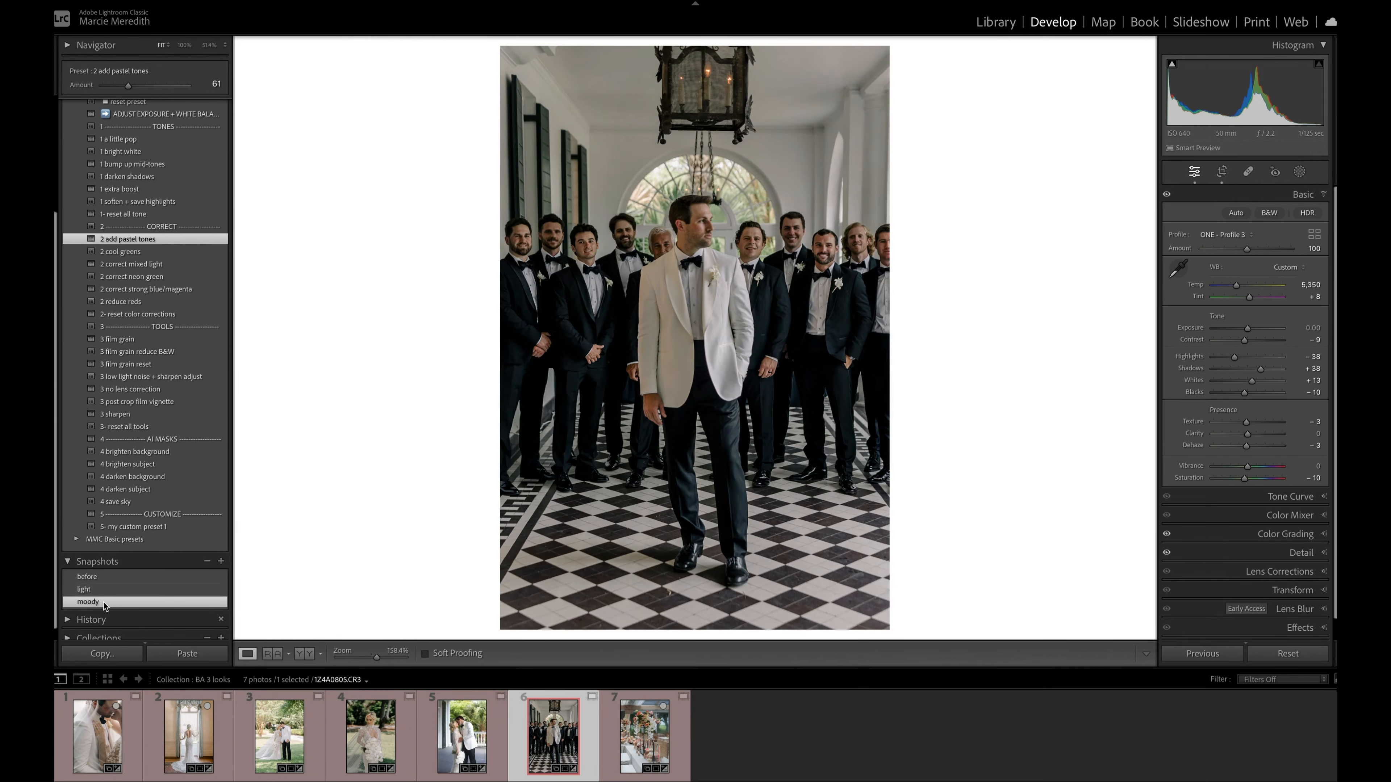
Step: Go to the floral table photo and apply the ONE 3 base preset for its light look
{"action": "key", "text": "Right"}
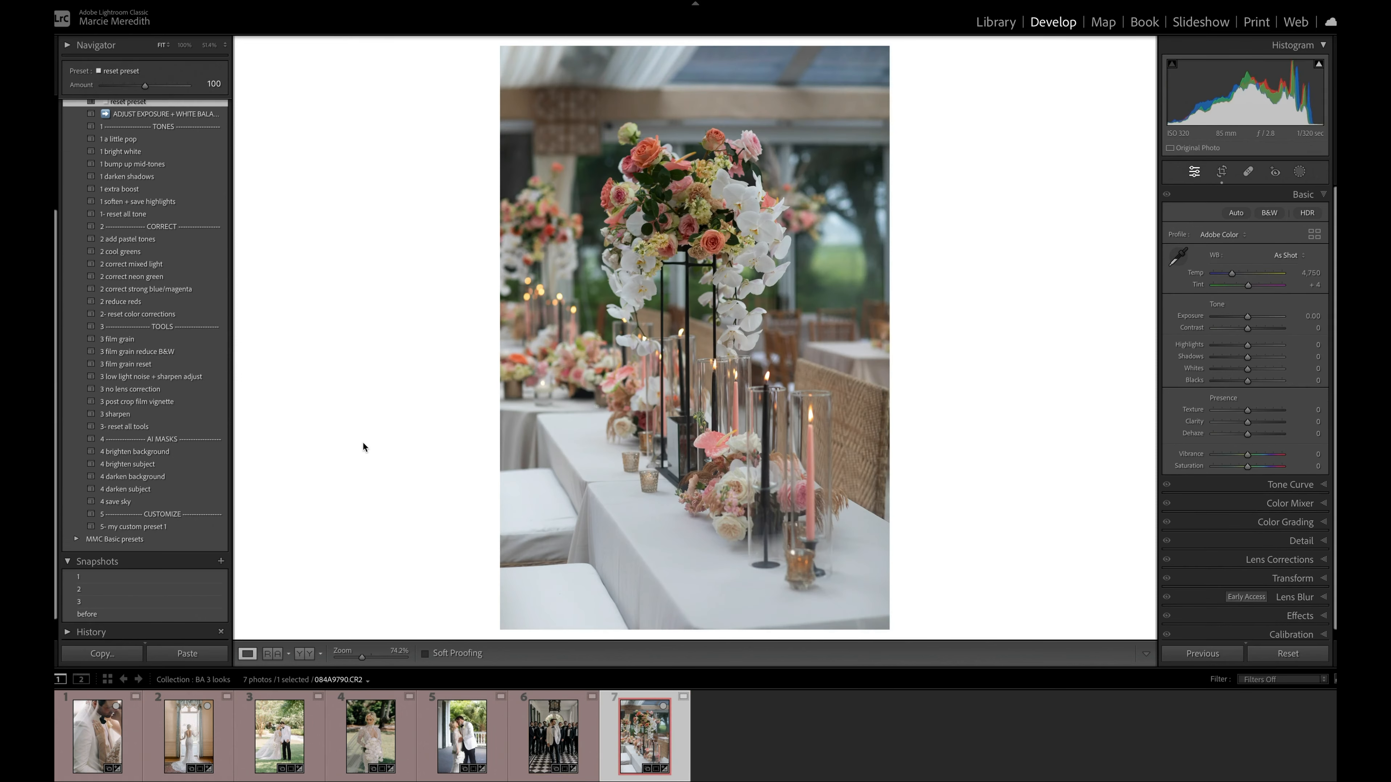
{"action": "scroll", "coordinate": [206, 316], "scroll_direction": "up", "scroll_amount": 3}
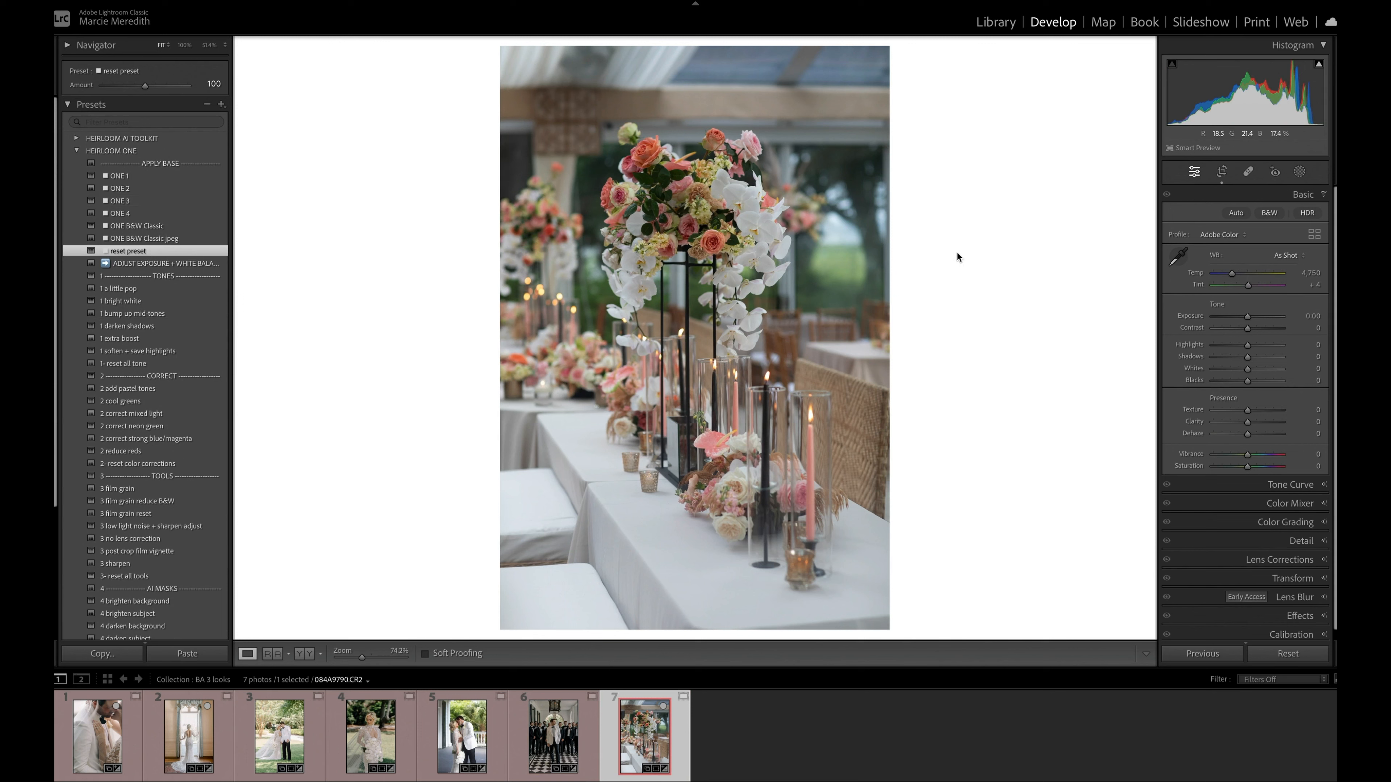
{"action": "left_click", "coordinate": [144, 201]}
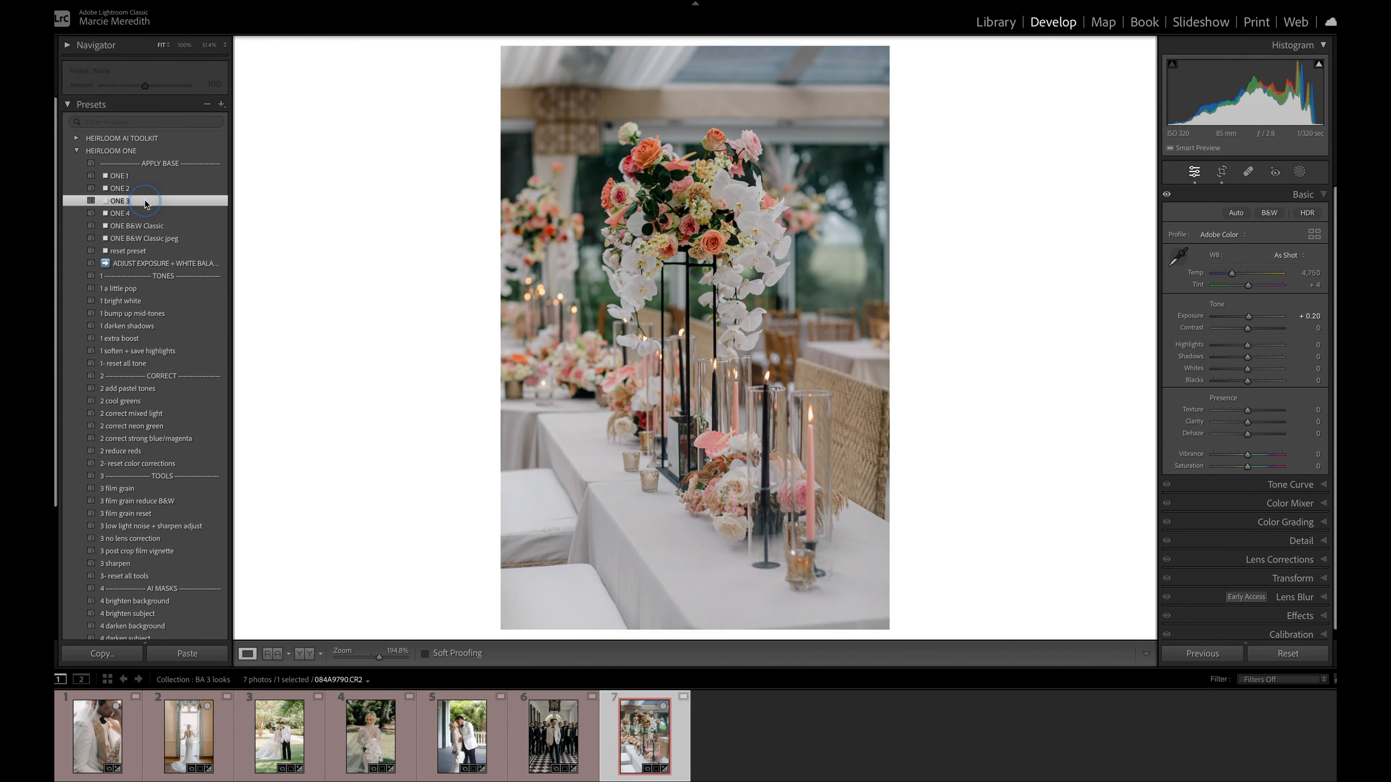
Step: Set the floral table photo's Exposure to +0.40, Temp to 5,500 and Tint to +1
{"action": "key", "text": "Up"}
{"action": "key", "text": "Up"}
{"action": "key", "text": "Up"}
{"action": "key", "text": "Up"}
{"action": "key", "text": "Up"}
{"action": "key", "text": "Up"}
{"action": "key", "text": "Up"}
{"action": "key", "text": "Up"}
{"action": "key", "text": "Up"}
{"action": "key", "text": "Up"}
{"action": "key", "text": "Up"}
{"action": "key", "text": "Up"}
{"action": "key", "text": "Up"}
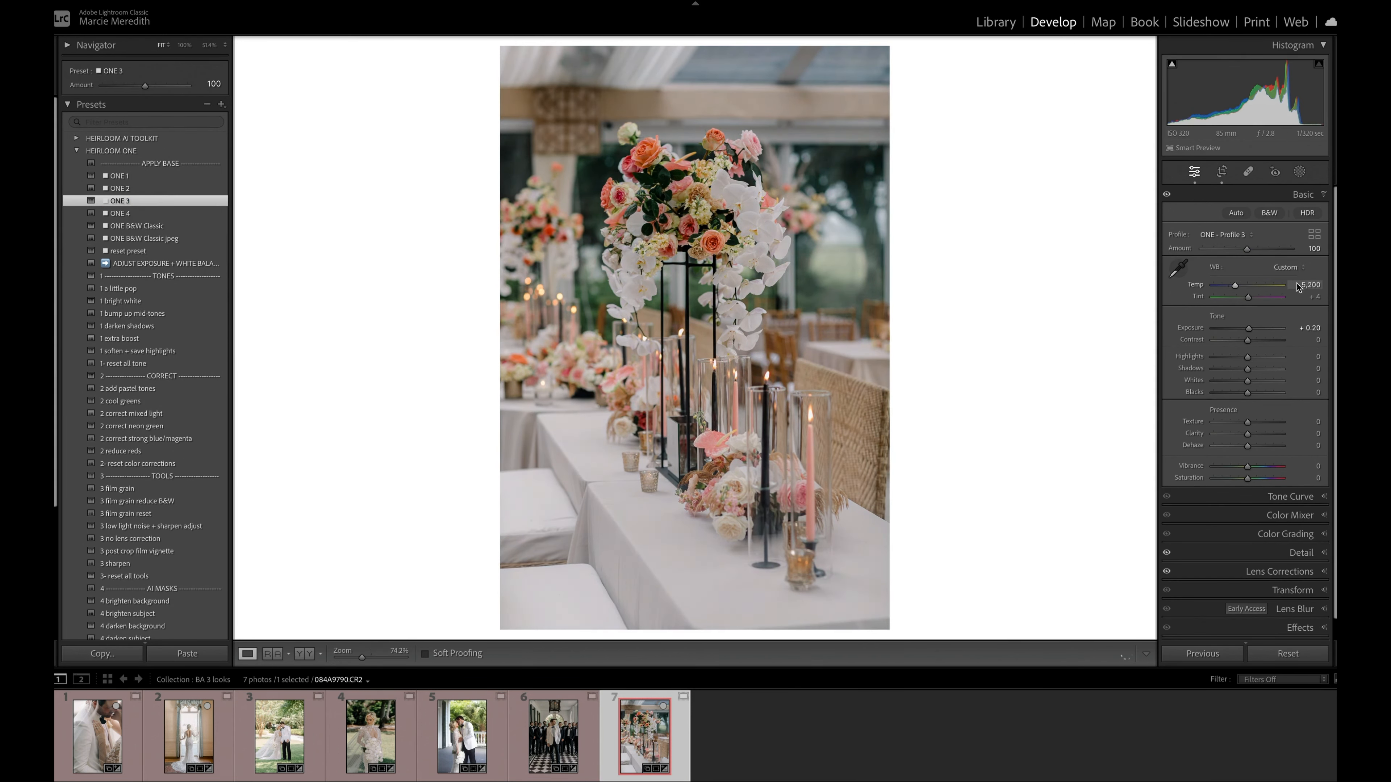
{"action": "key", "text": "Up"}
{"action": "key", "text": "Up"}
{"action": "key", "text": "Up"}
{"action": "key", "text": "Up"}
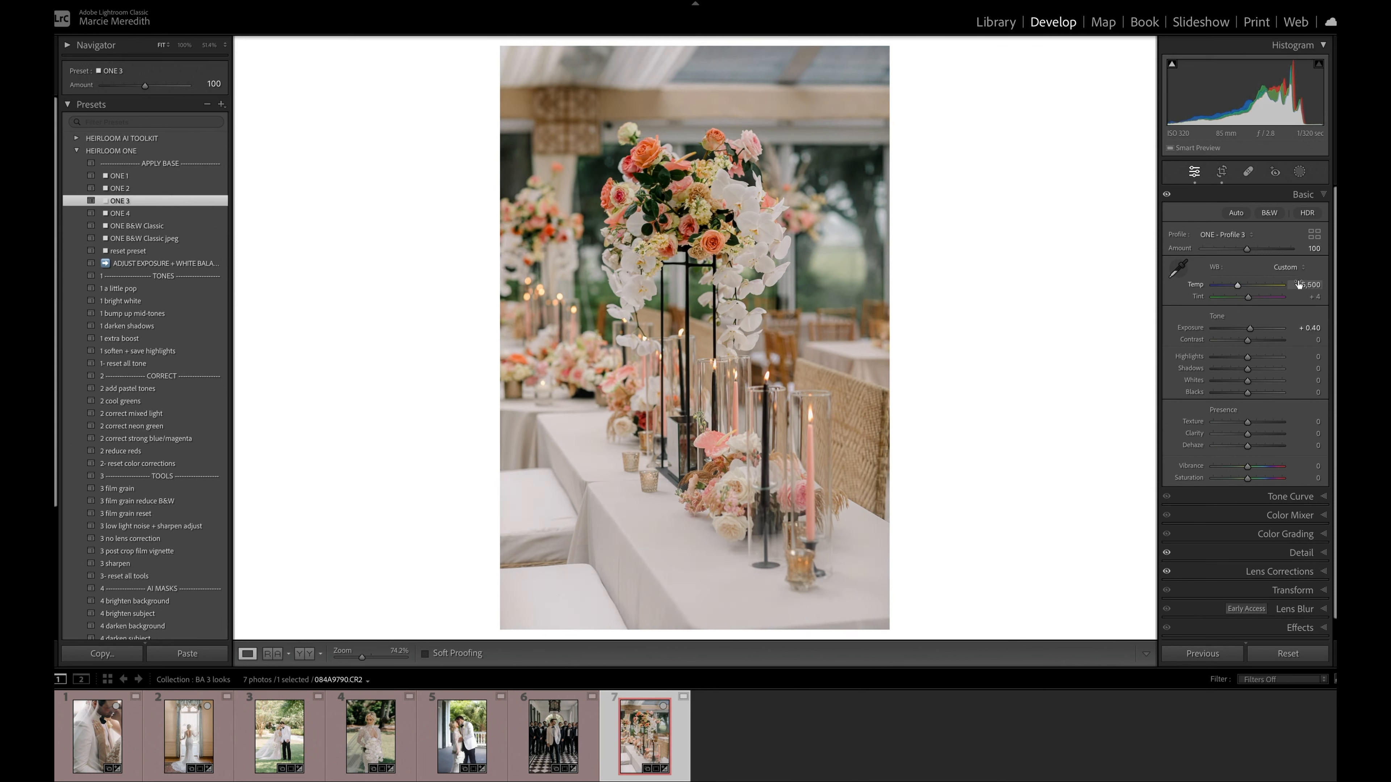
{"action": "left_click_drag", "start_coordinate": [1301, 297], "coordinate": [1298, 299]}
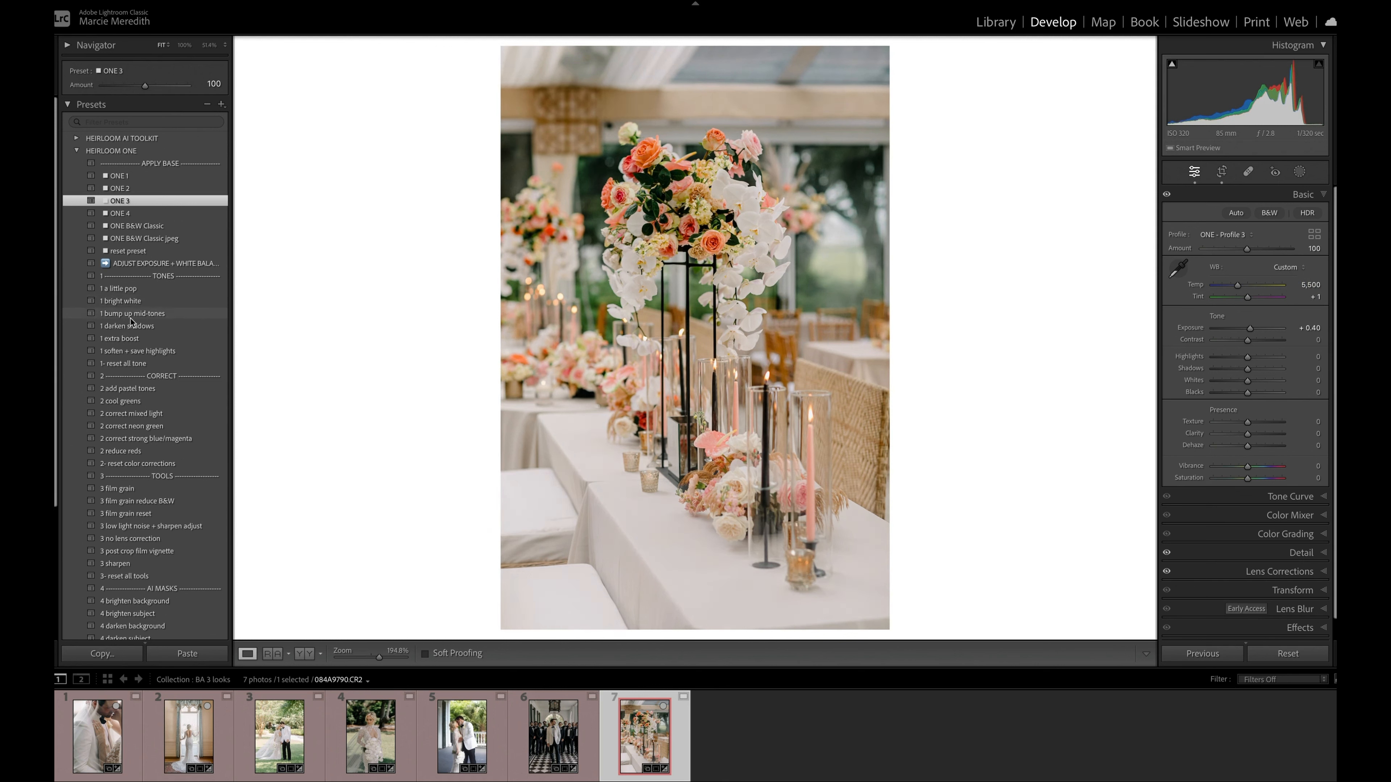
Step: Apply the soften + save highlights preset at amount 46, and set Exposure to +0.60, Shadows to +42 and Whites to +4
{"action": "left_click", "coordinate": [125, 355]}
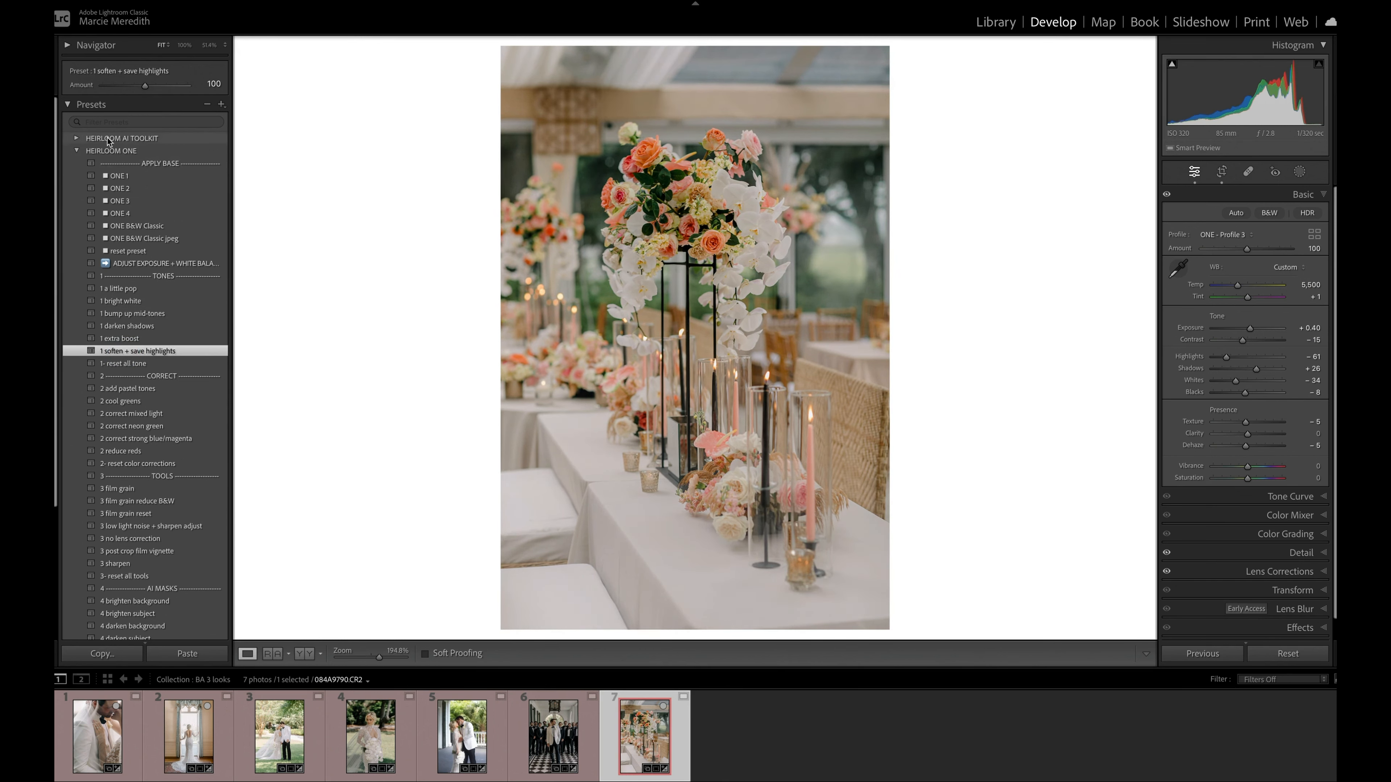
{"action": "left_click_drag", "start_coordinate": [144, 86], "coordinate": [122, 92]}
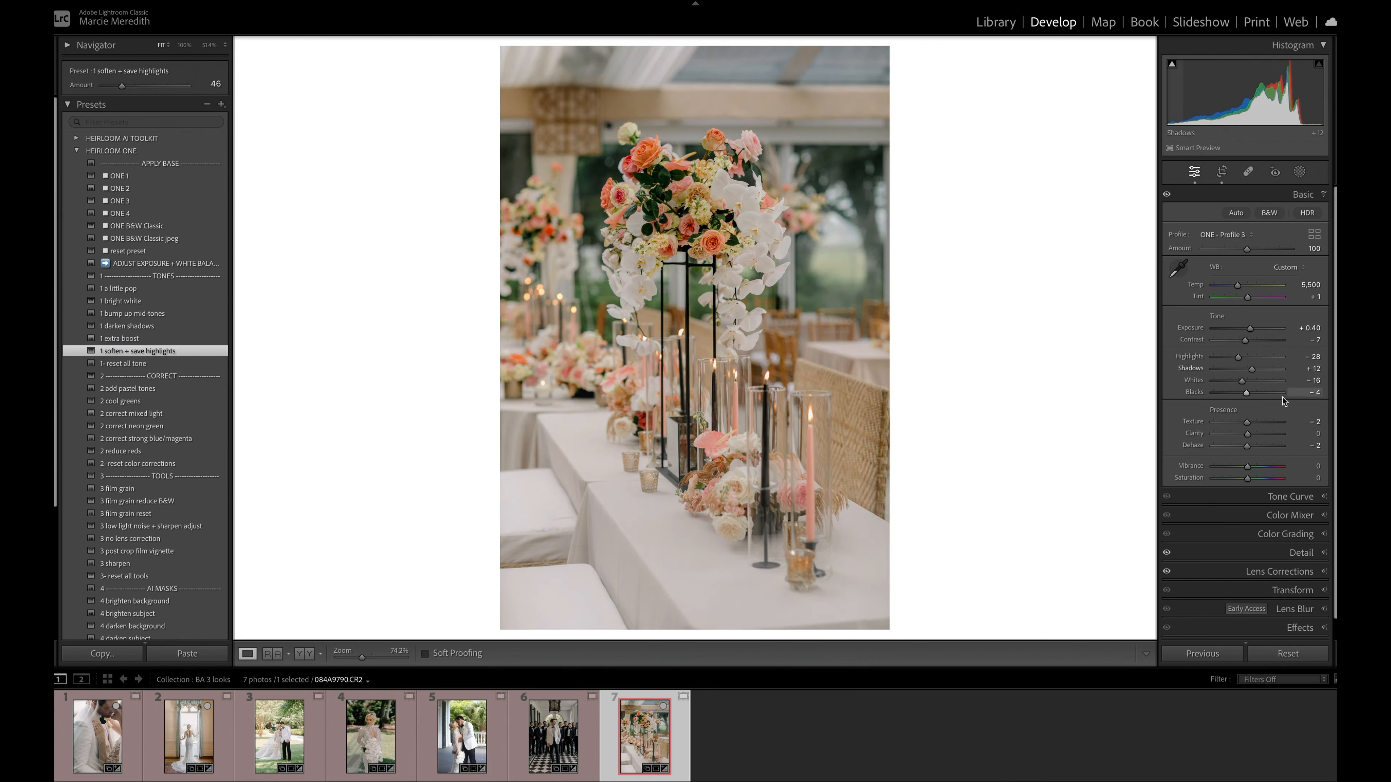
{"action": "left_click_drag", "start_coordinate": [1259, 370], "coordinate": [1248, 382]}
{"action": "key", "text": "Up"}
{"action": "key", "text": "Up"}
{"action": "key", "text": "Up"}
{"action": "key", "text": "Down"}
Step: Save the floral table photo's edit, with Temp at 5,450, as the light snapshot and restore the before snapshot
{"action": "key", "text": "backslash"}
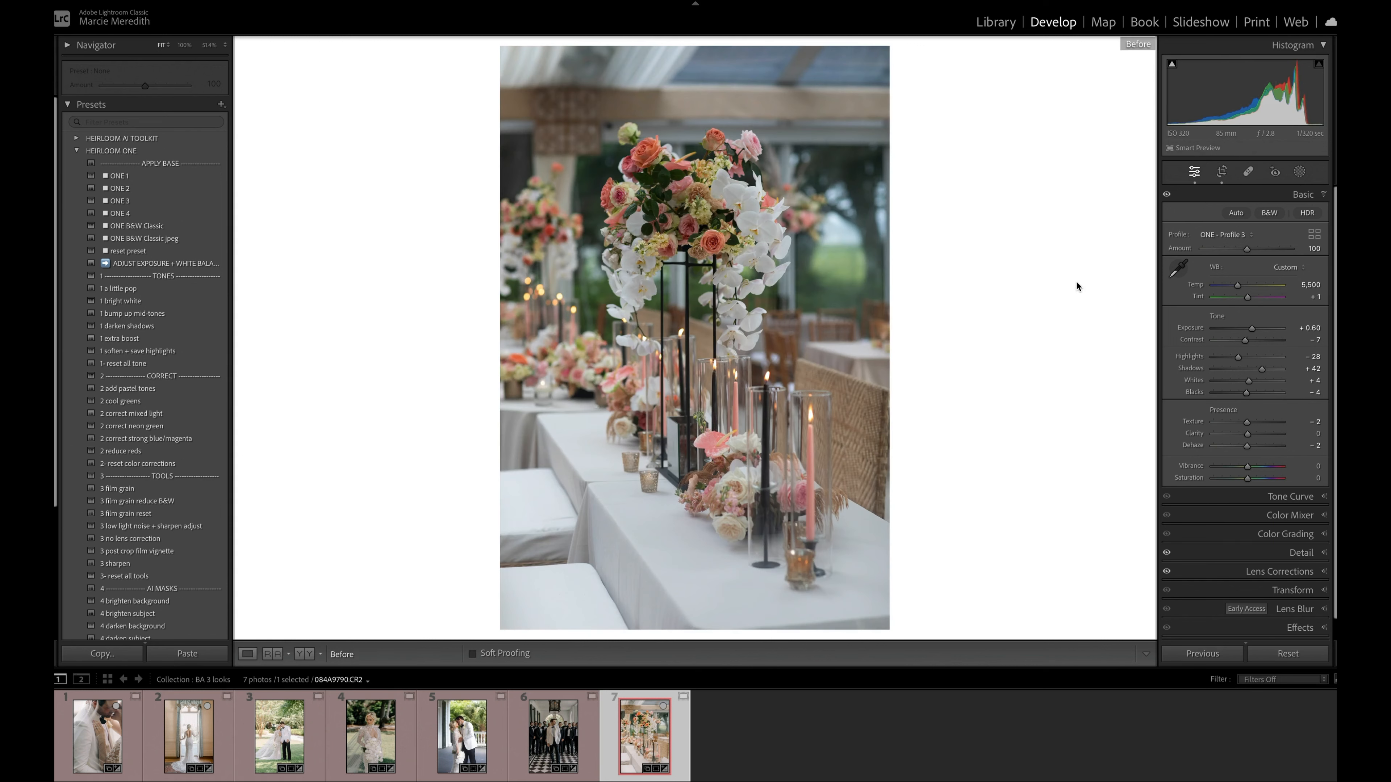
{"action": "key", "text": "backslash"}
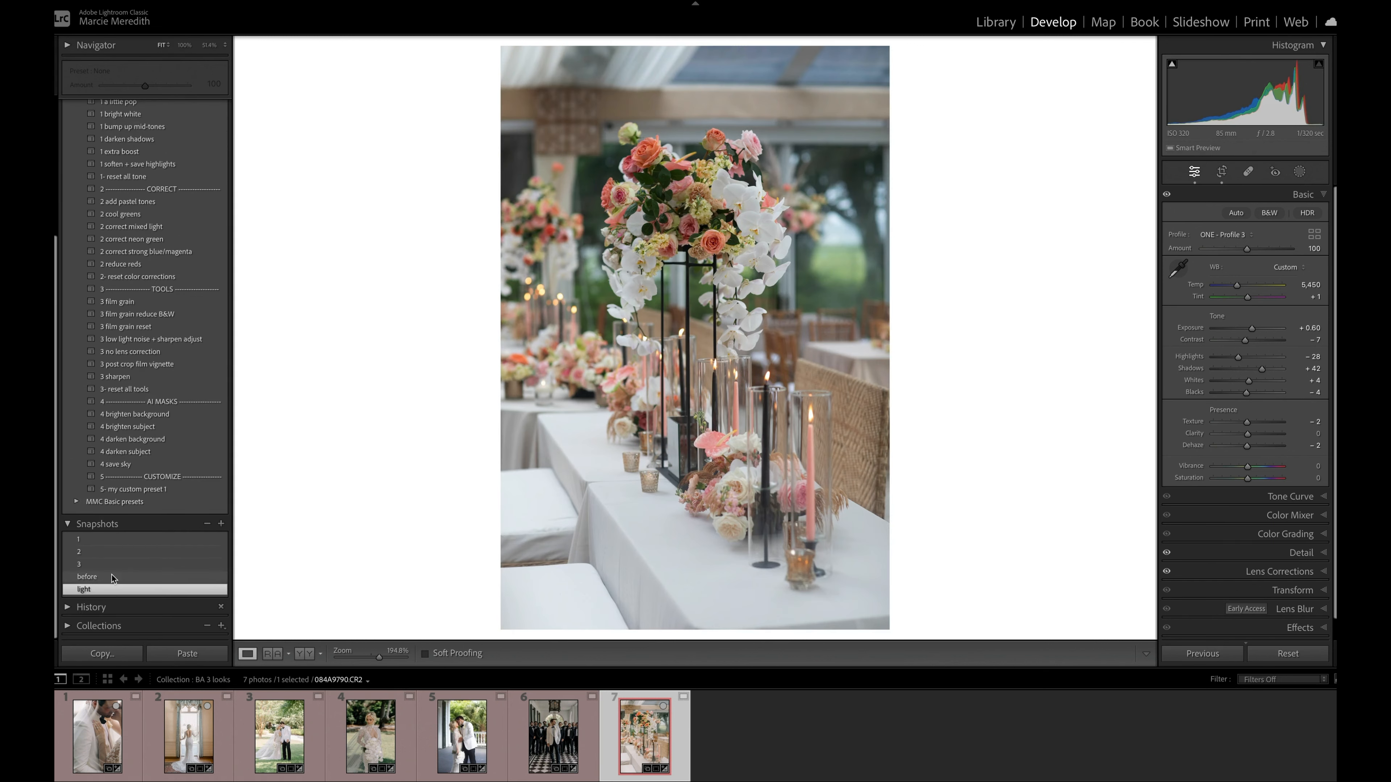
{"action": "left_click", "coordinate": [113, 578]}
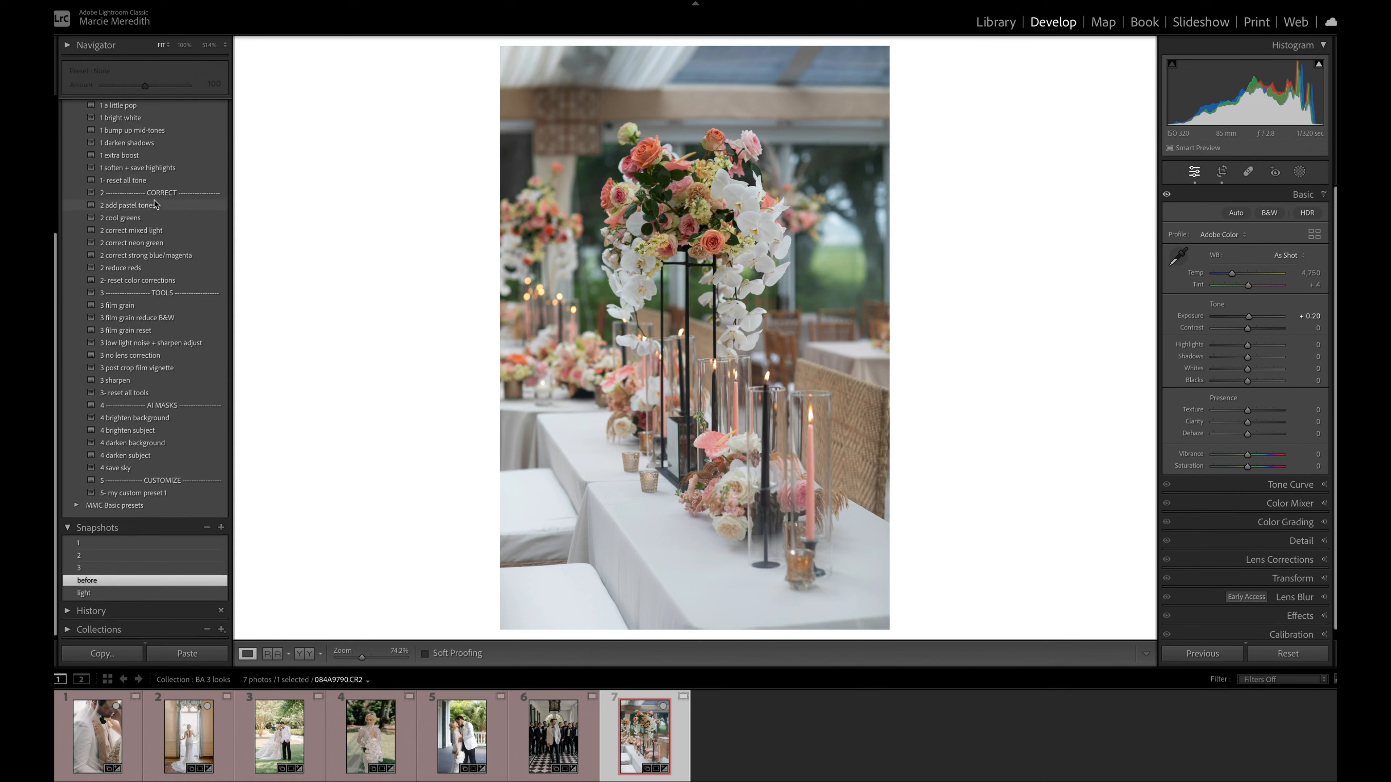
Step: Start the floral table photo's moody look with the ONE 3 base preset, Exposure -0.10, Temp 5,550 and Tint -1
{"action": "scroll", "coordinate": [154, 200], "scroll_direction": "up", "scroll_amount": 5}
{"action": "left_click", "coordinate": [142, 169]}
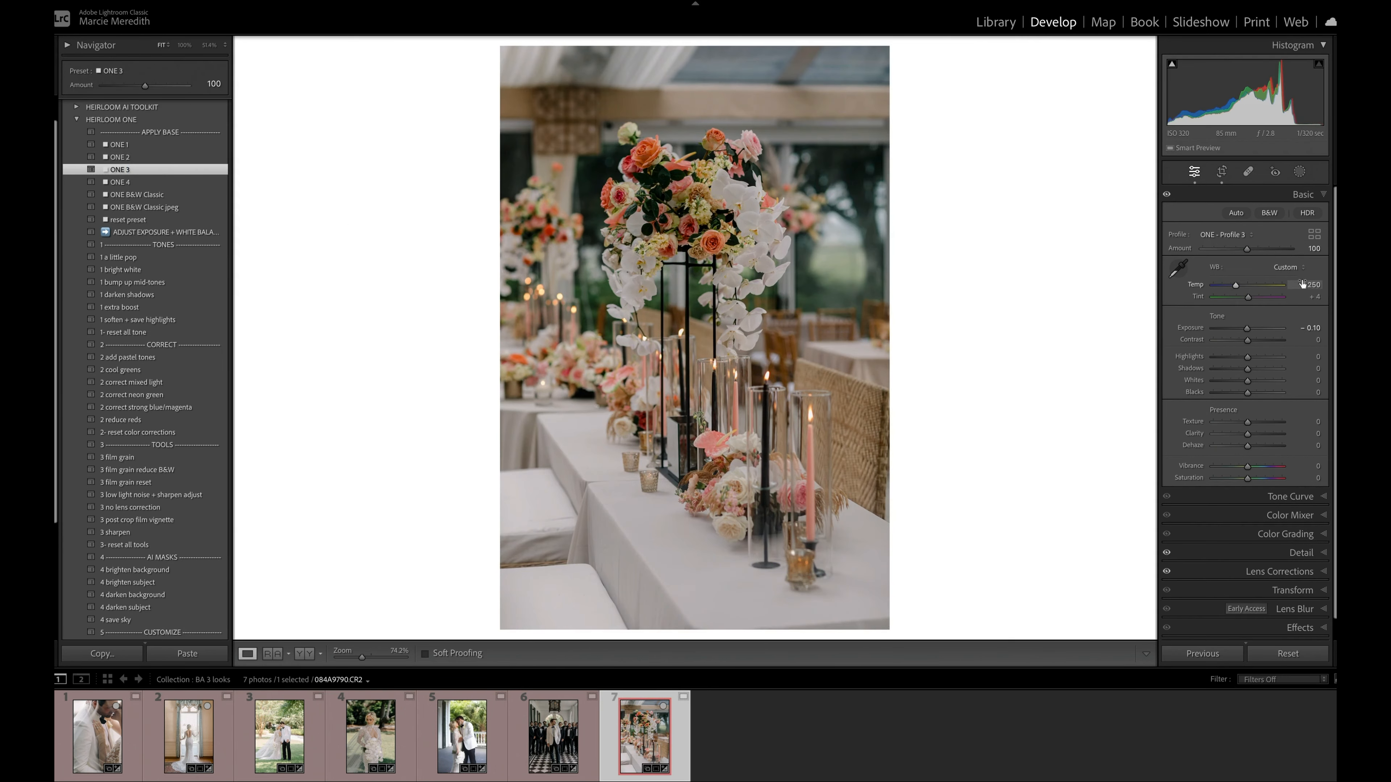
{"action": "left_click_drag", "start_coordinate": [1302, 284], "coordinate": [1305, 286]}
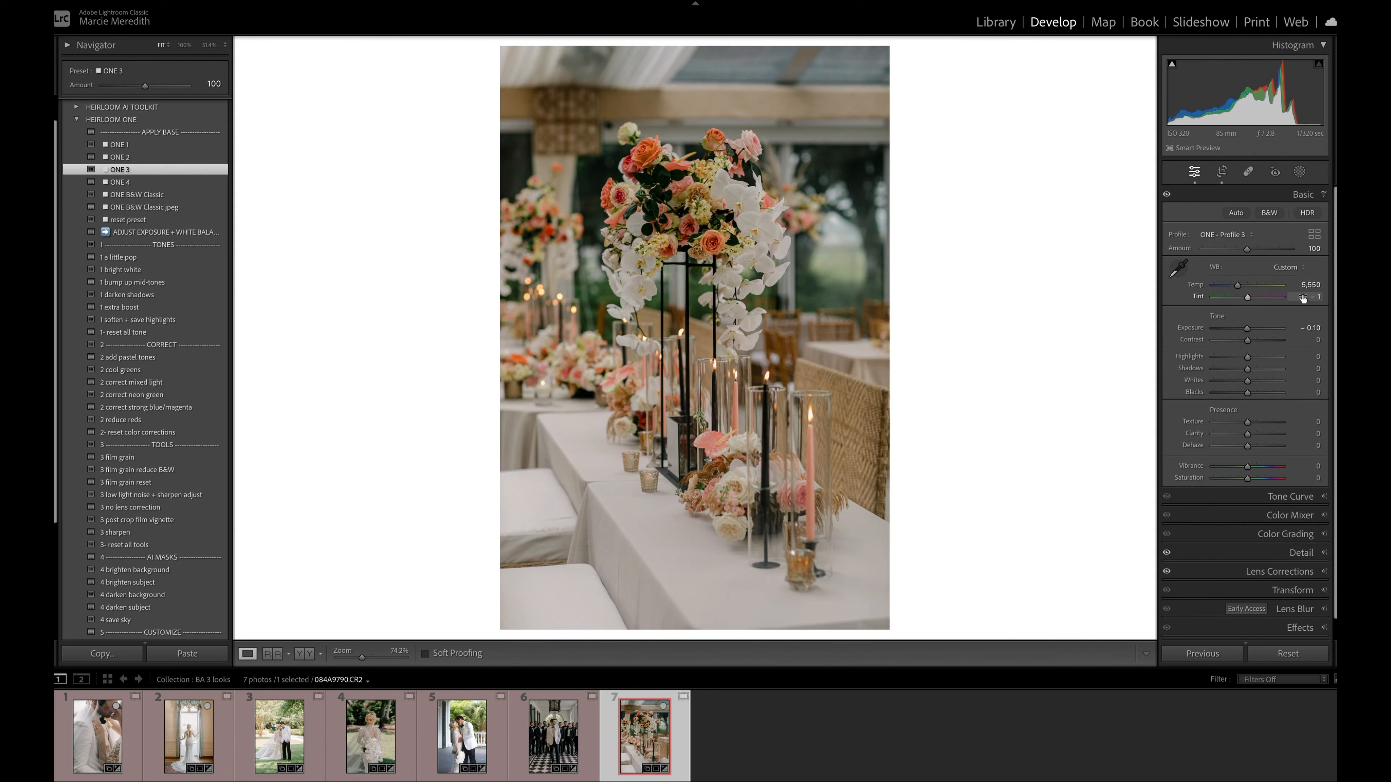
Step: Apply the darken shadows preset at amount 57 and the add pastel tones preset at amount 100
{"action": "left_click", "coordinate": [151, 295]}
{"action": "left_click_drag", "start_coordinate": [145, 85], "coordinate": [127, 86]}
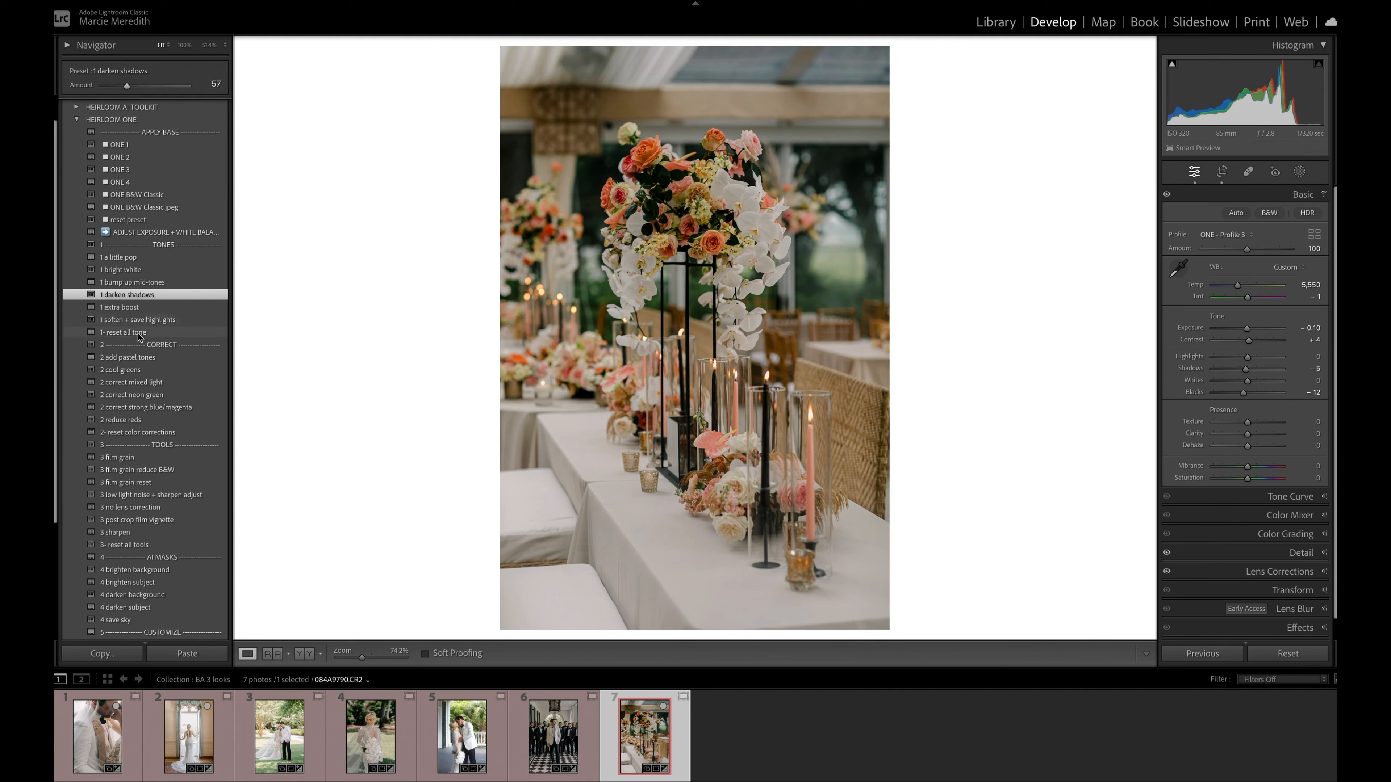
{"action": "left_click", "coordinate": [143, 357]}
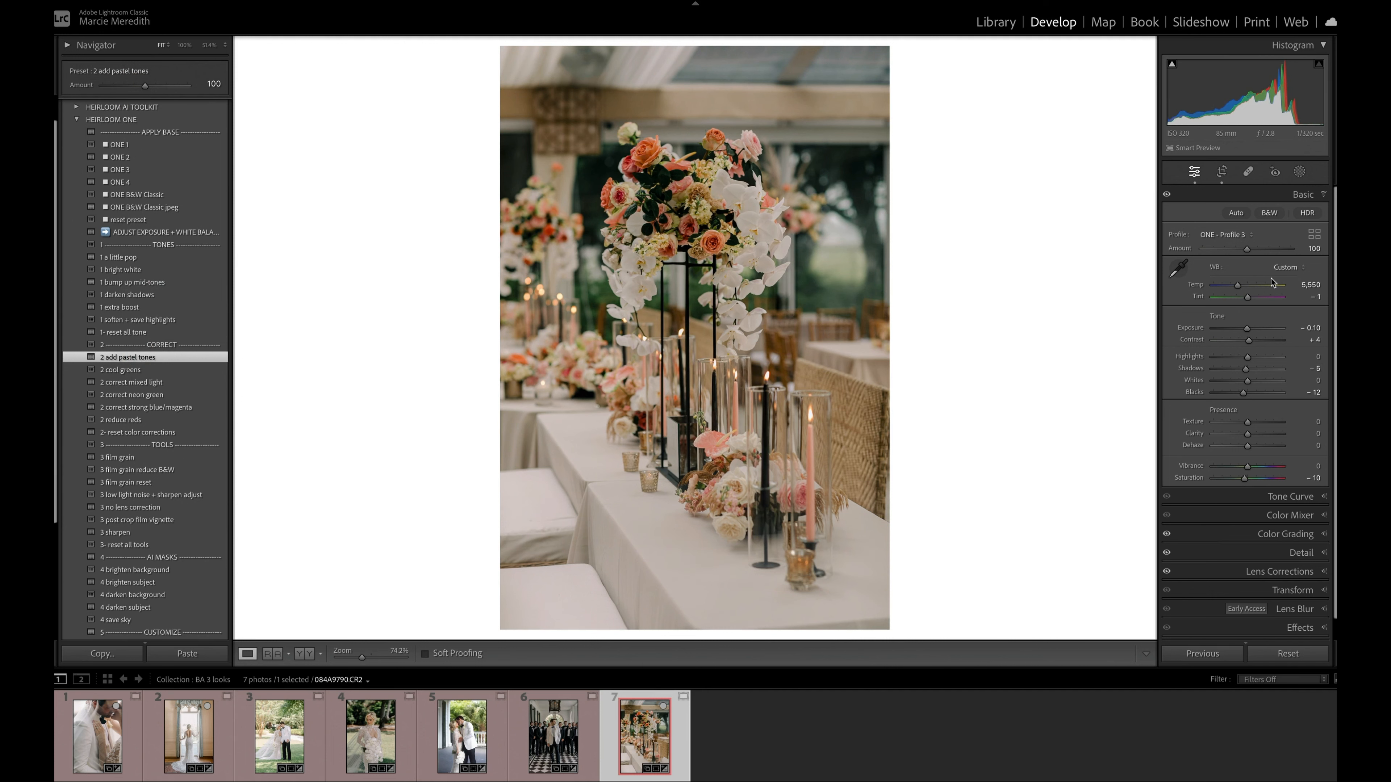
Step: Set Highlights to -5, Shadows to +20, Temp to 5,400 and Tint to +2, matching the table photo to the veil close-up in reference view
{"action": "scroll", "coordinate": [1265, 374], "scroll_direction": "up", "scroll_amount": 2}
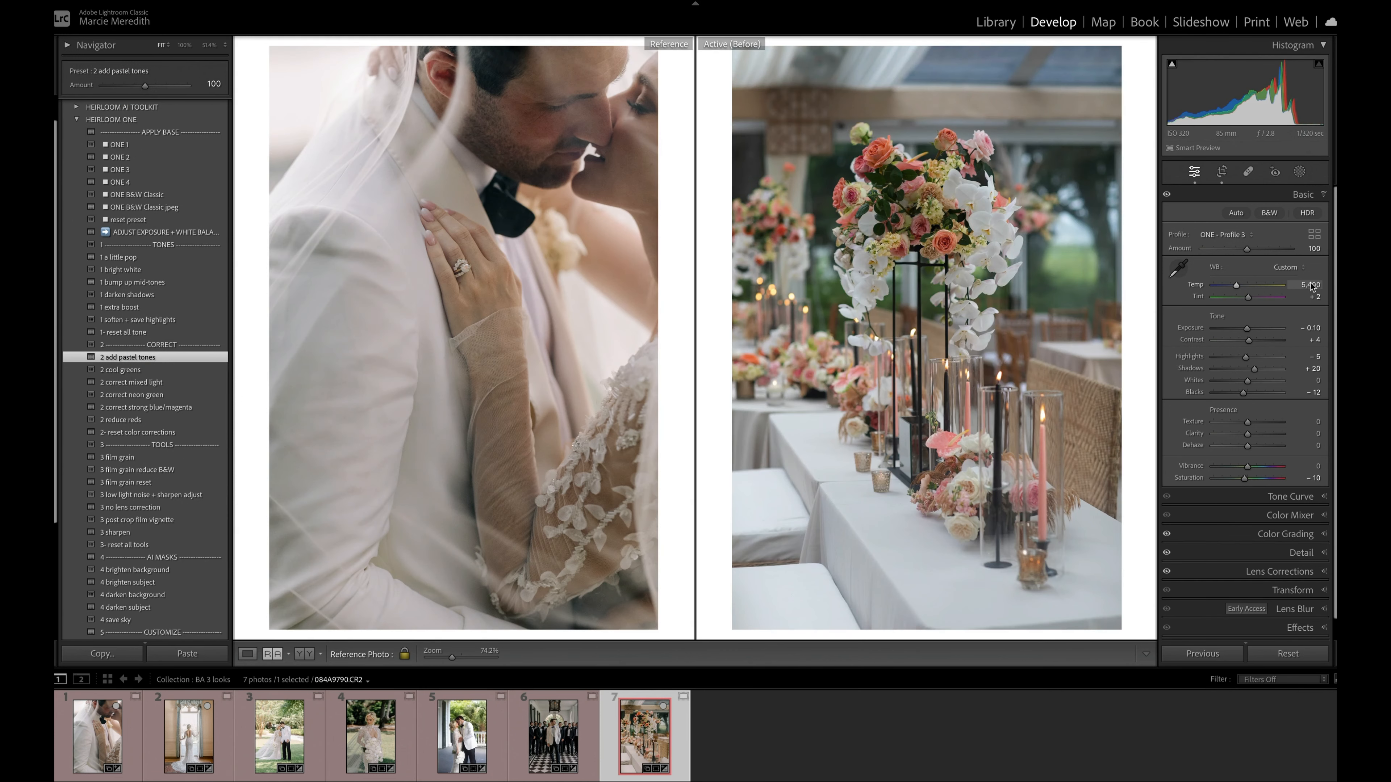
{"action": "left_click", "coordinate": [1310, 285]}
{"action": "type", "text": "5400"}
{"action": "key", "text": "Return"}
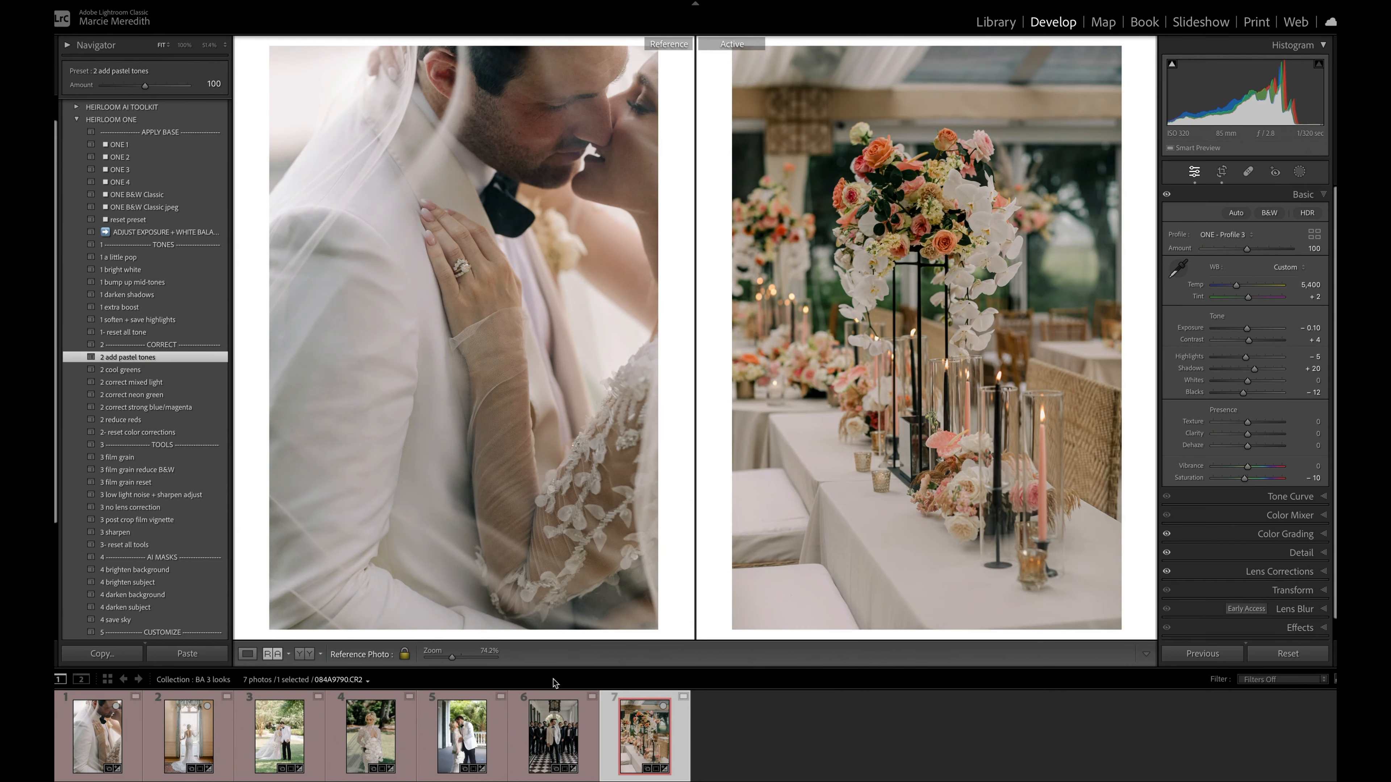
Step: Save the floral table photo's look as the moody snapshot, preview the before snapshot and leave reference view
{"action": "scroll", "coordinate": [121, 582], "scroll_direction": "down", "scroll_amount": 5}
{"action": "left_click", "coordinate": [110, 564]}
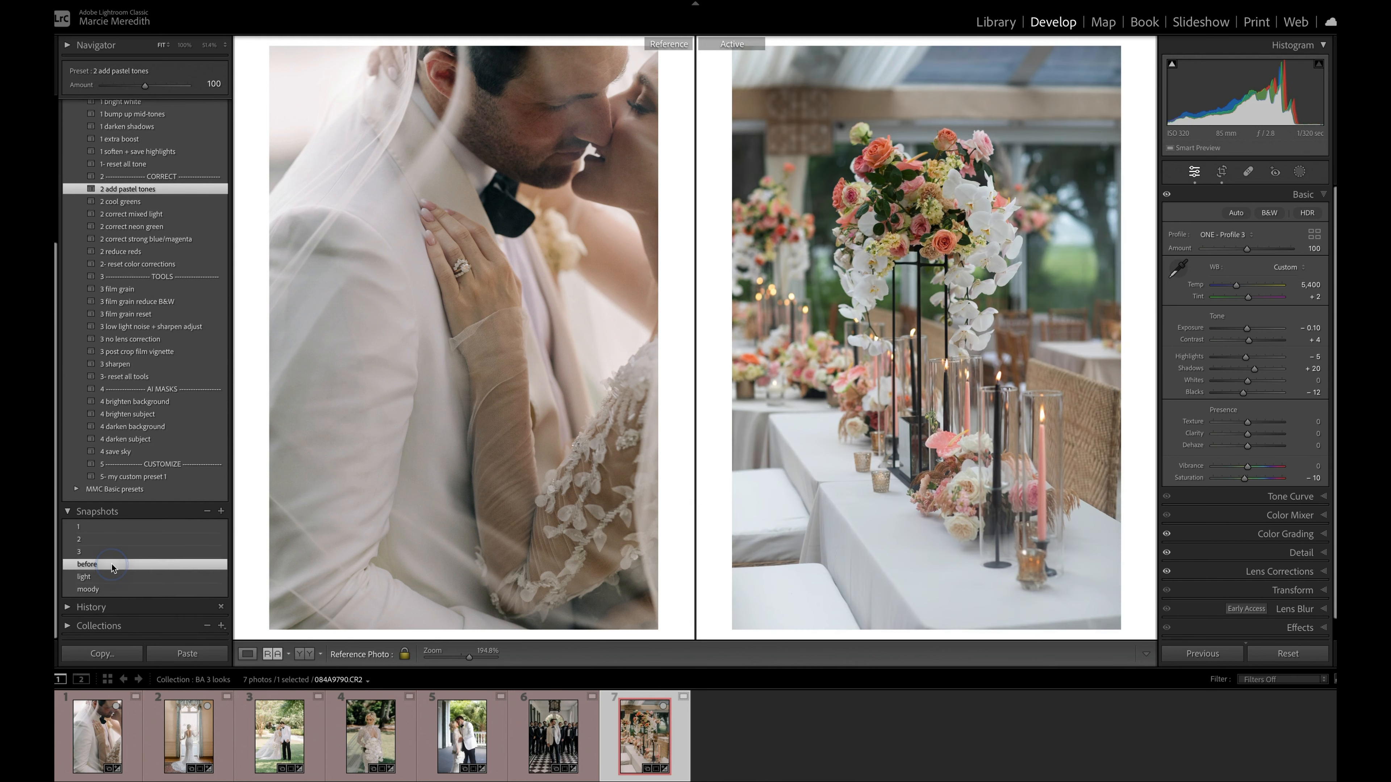
{"action": "key", "text": "d"}
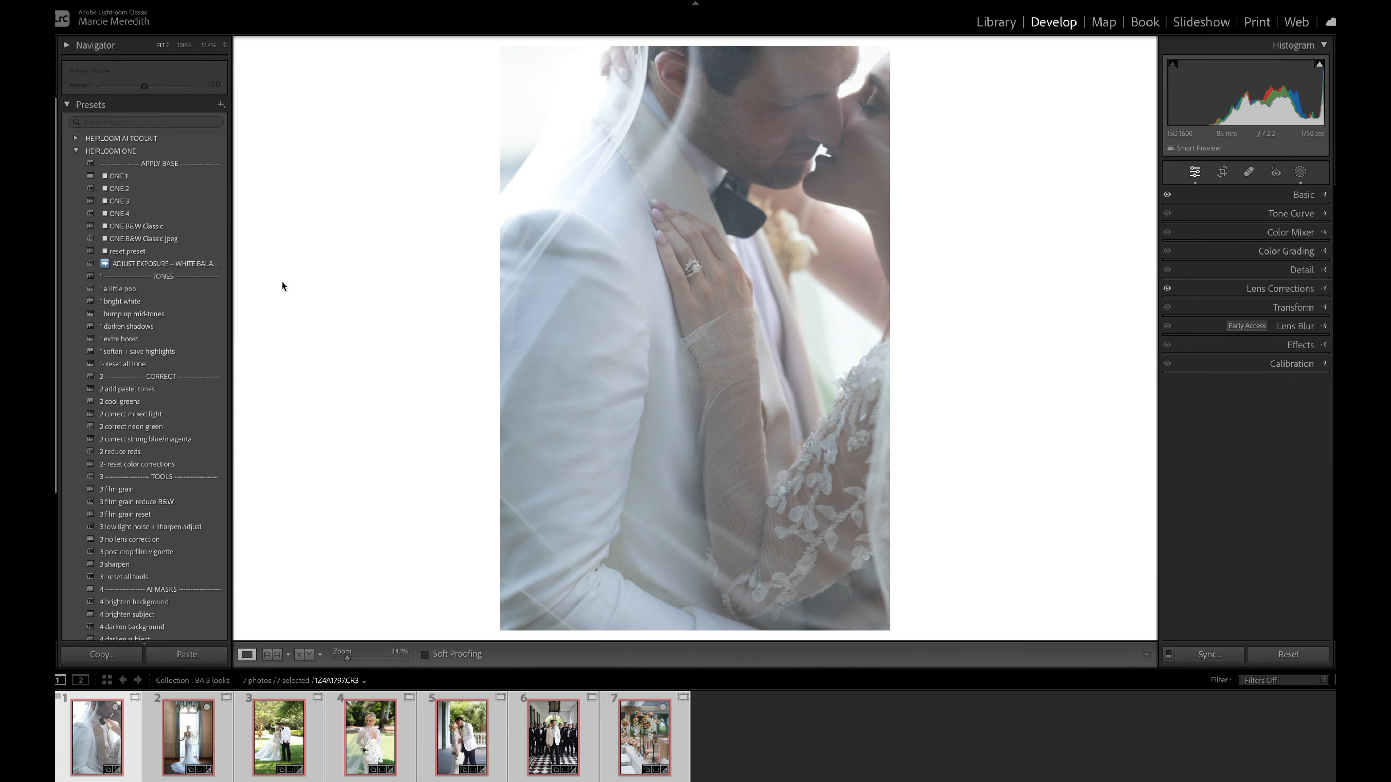
Step: Apply the ONE B&W Classic preset to the veil close-up and extend it to all seven photos in the Library
{"action": "left_click", "coordinate": [190, 226]}
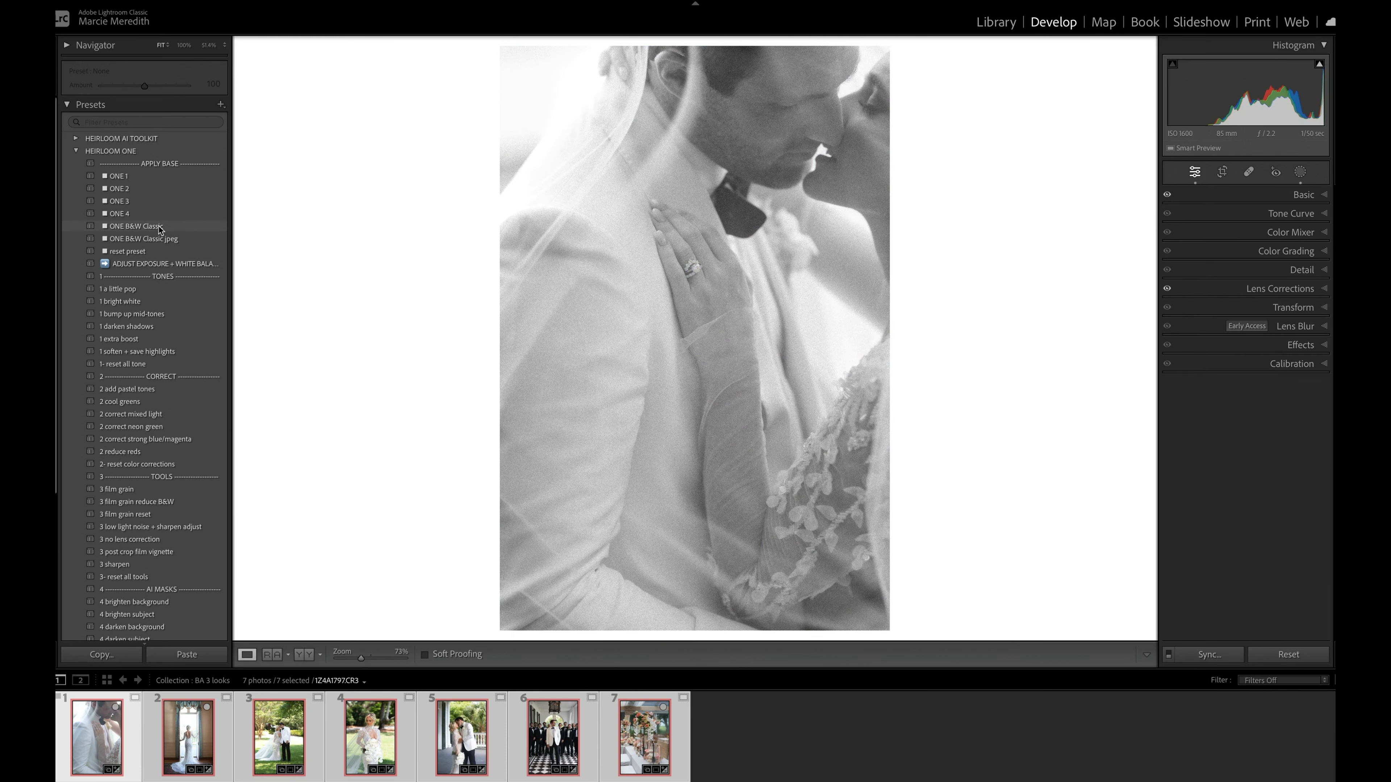
{"action": "left_click", "coordinate": [144, 227]}
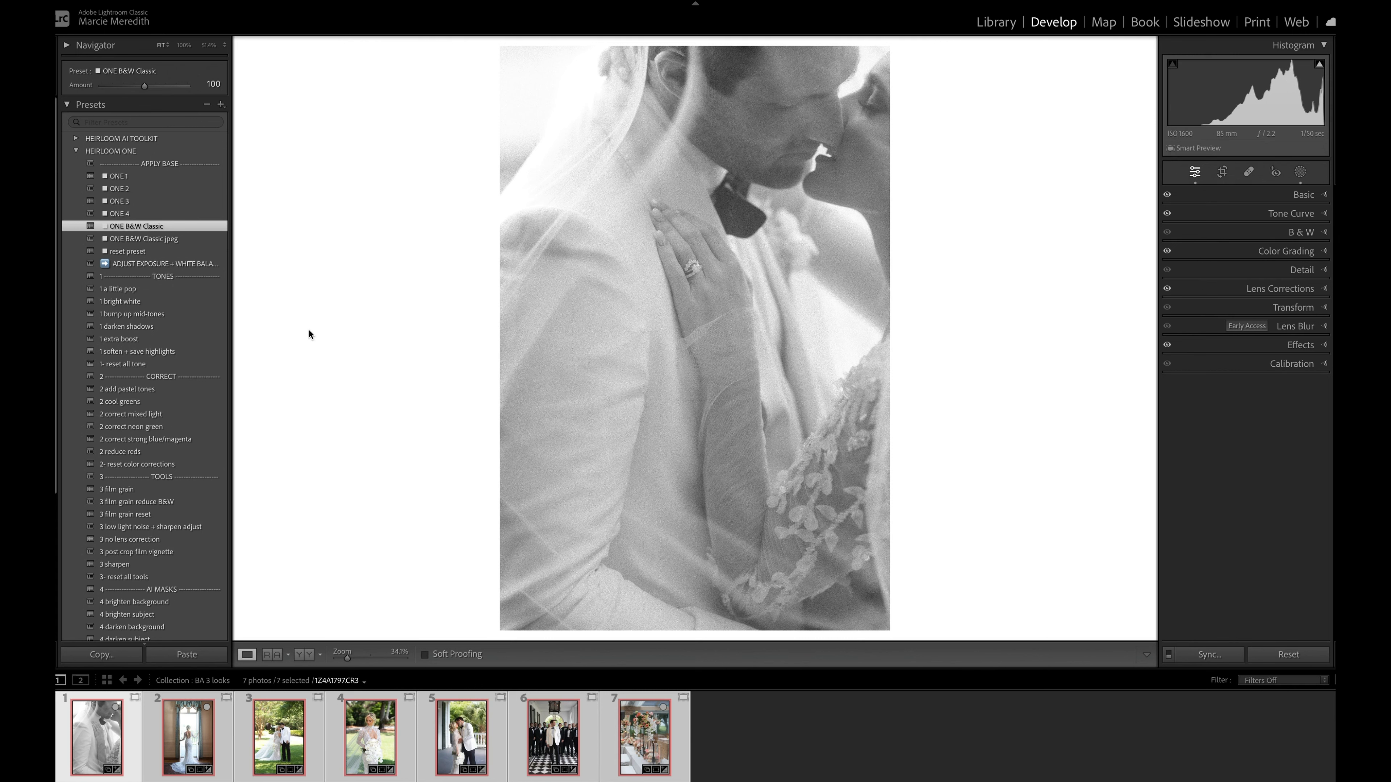
{"action": "key", "text": "g"}
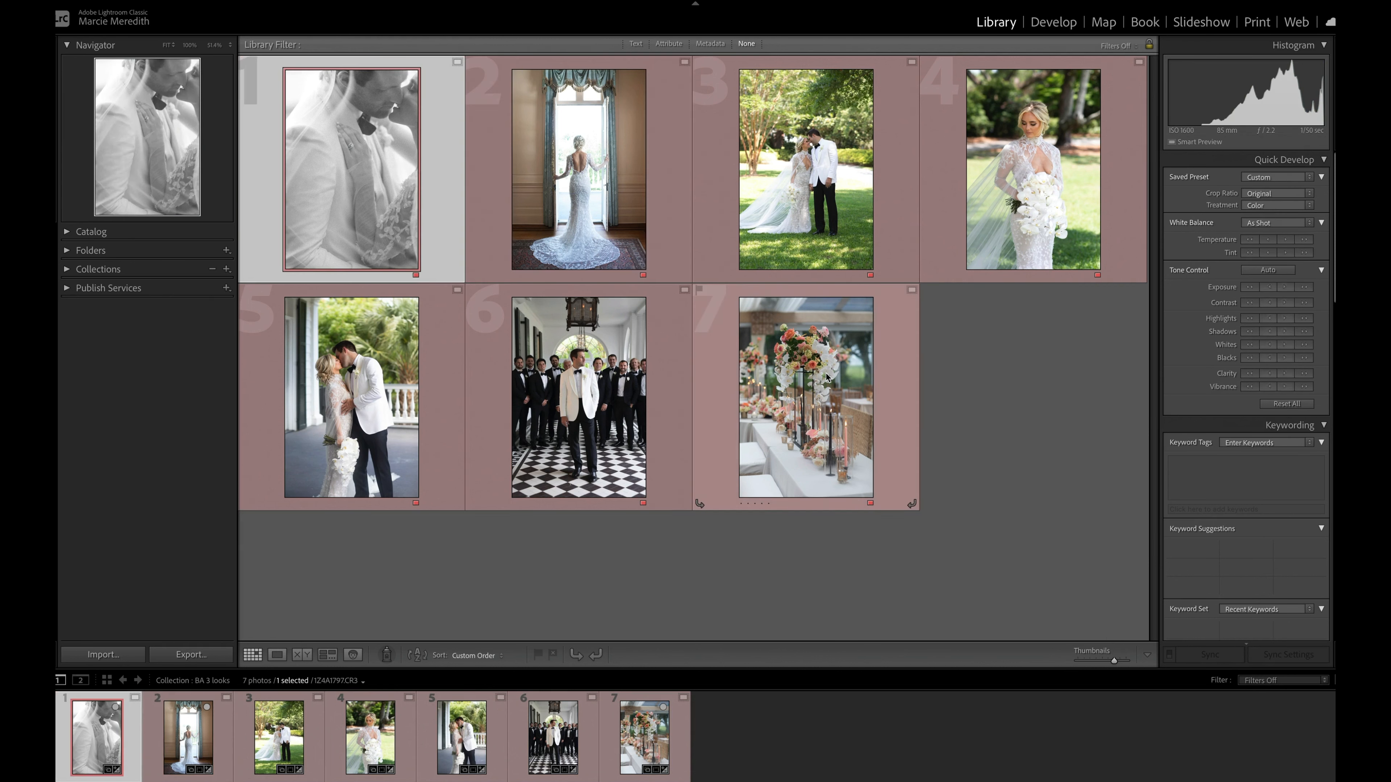
{"action": "left_click", "coordinate": [1287, 654]}
{"action": "left_click", "coordinate": [1042, 536]}
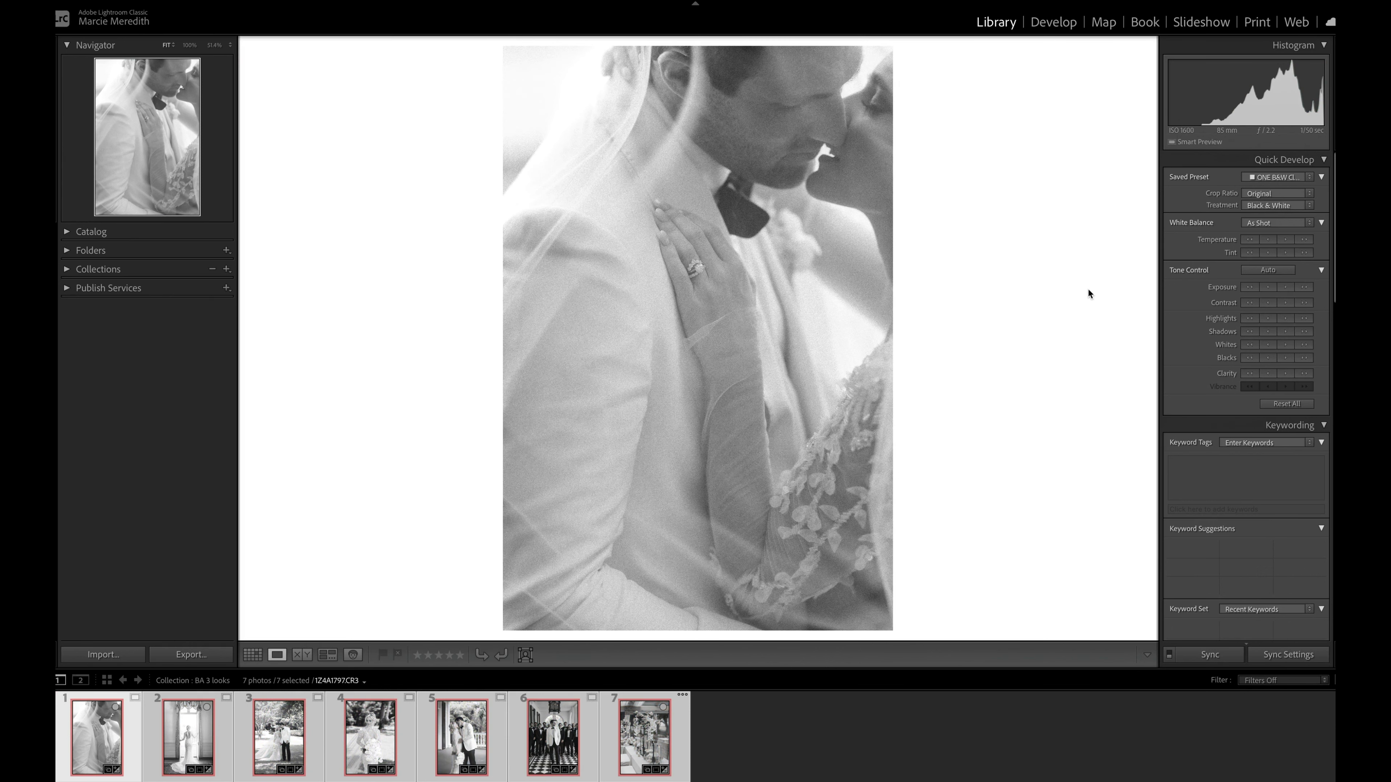
Step: Lower the exposure by one small step and the highlights by one large step on the photo of the bride at the doors
{"action": "key", "text": "Right"}
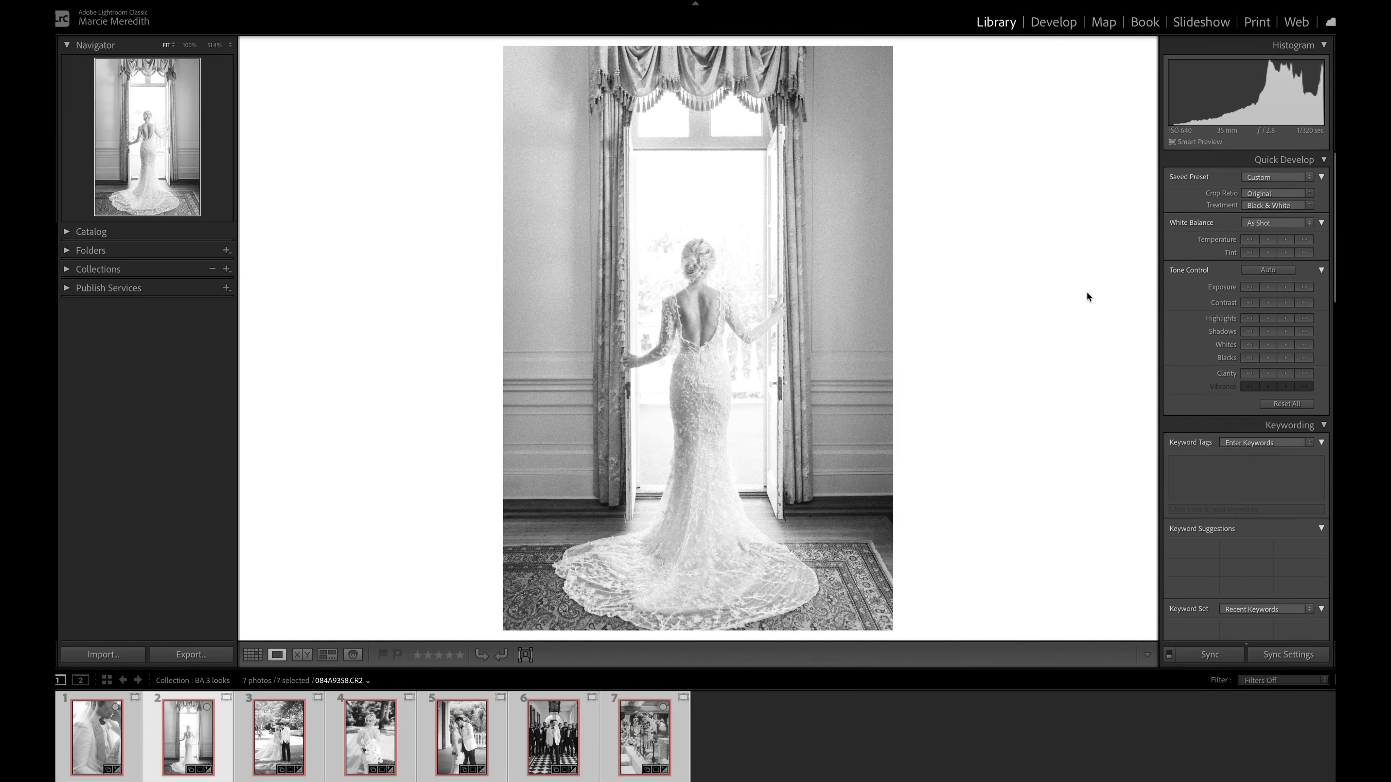
{"action": "left_click", "coordinate": [1268, 287]}
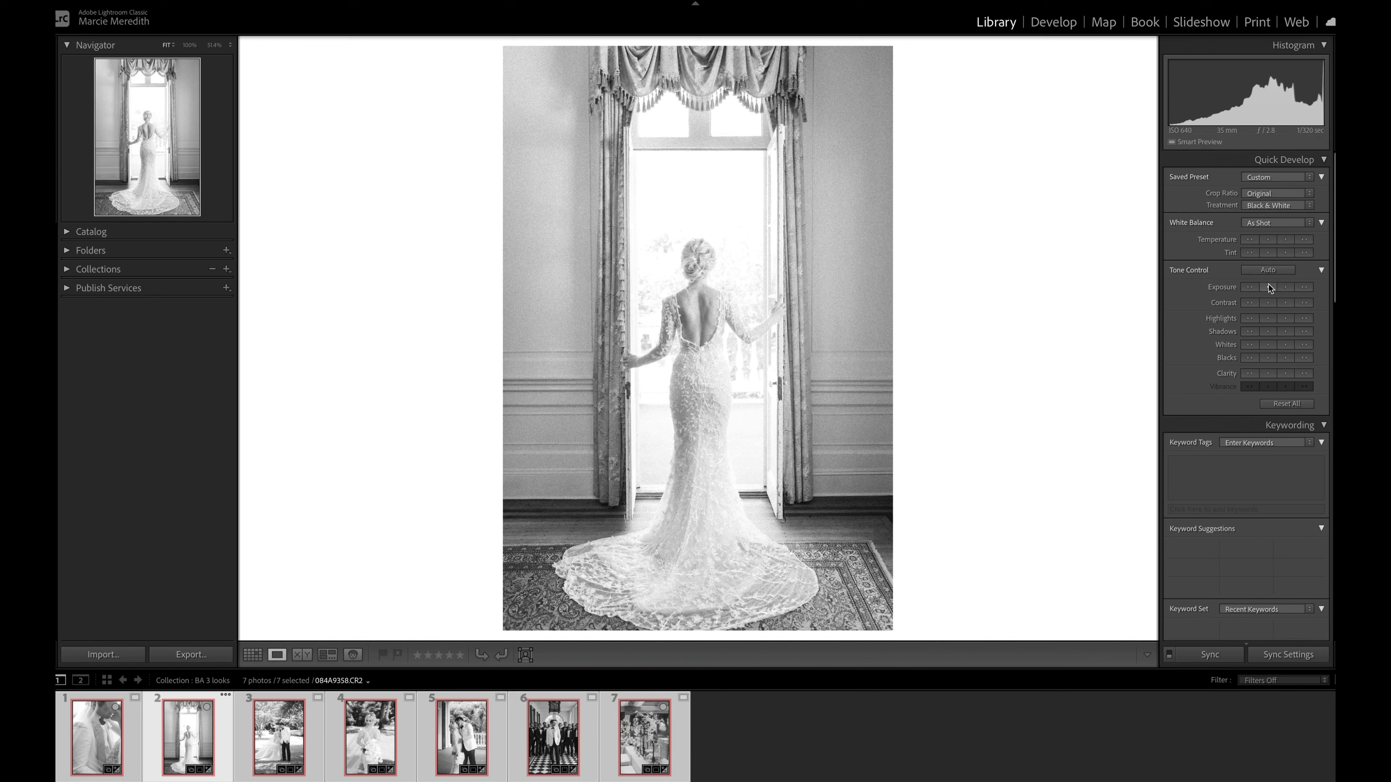
{"action": "left_click", "coordinate": [1248, 320]}
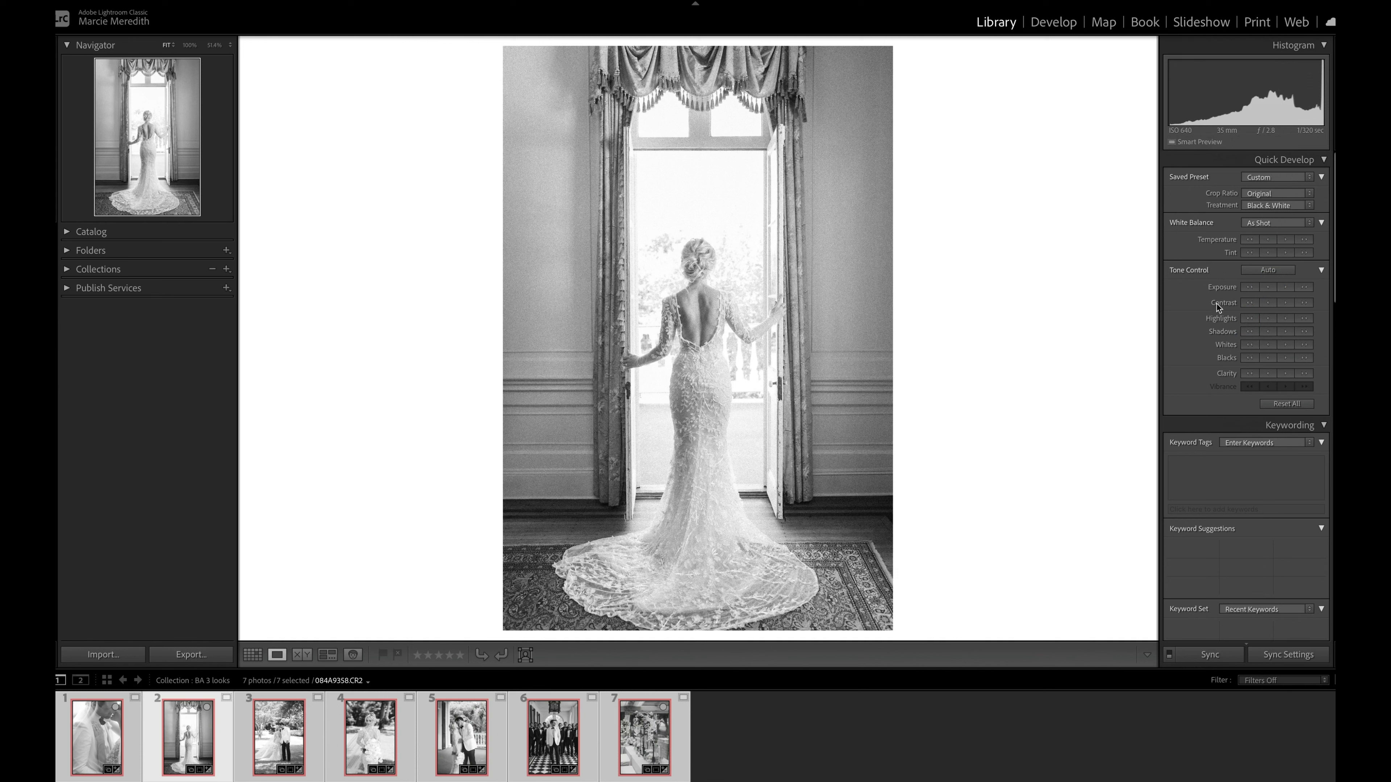
Step: Lower the exposure by one small step on both the couple-on-the-lawn photo and the bride-with-bouquet photo
{"action": "key", "text": "Right"}
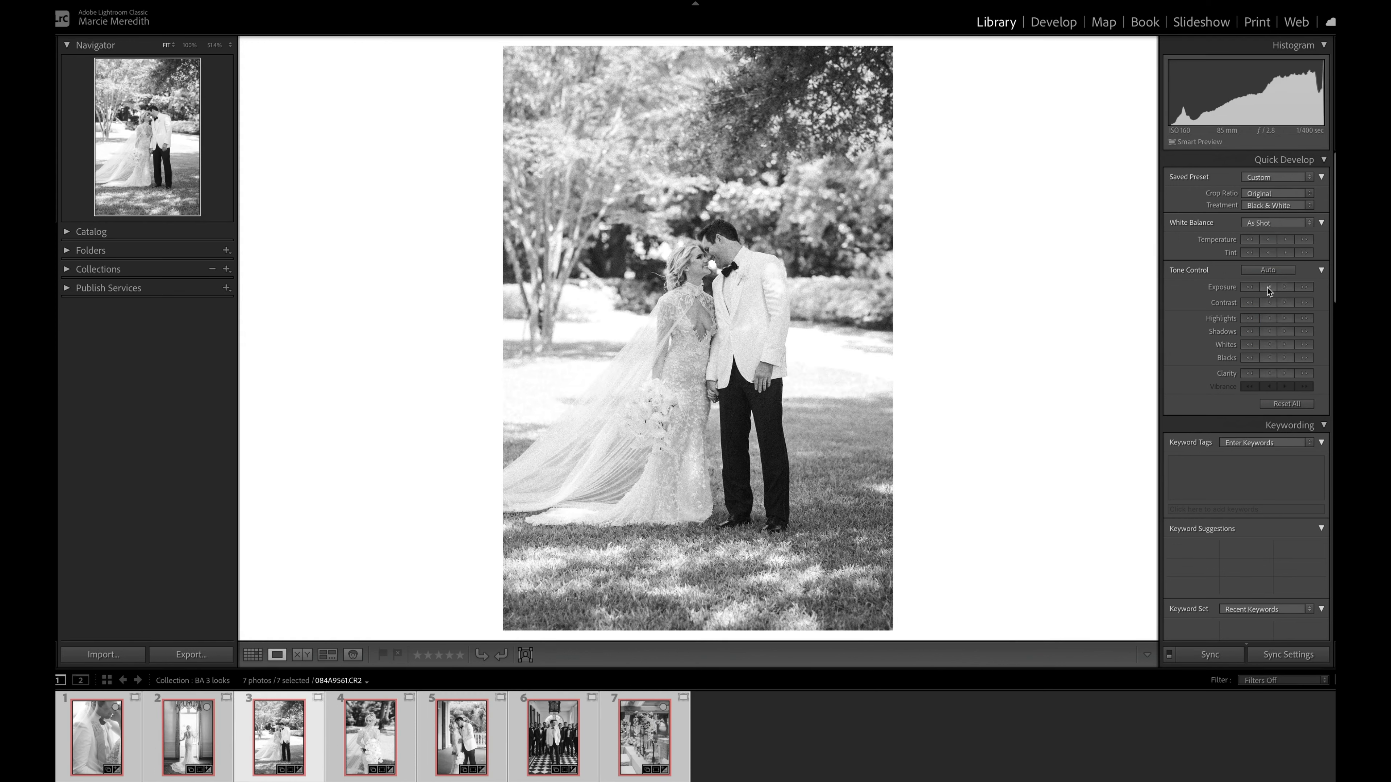
{"action": "left_click", "coordinate": [1267, 287]}
{"action": "key", "text": "Right"}
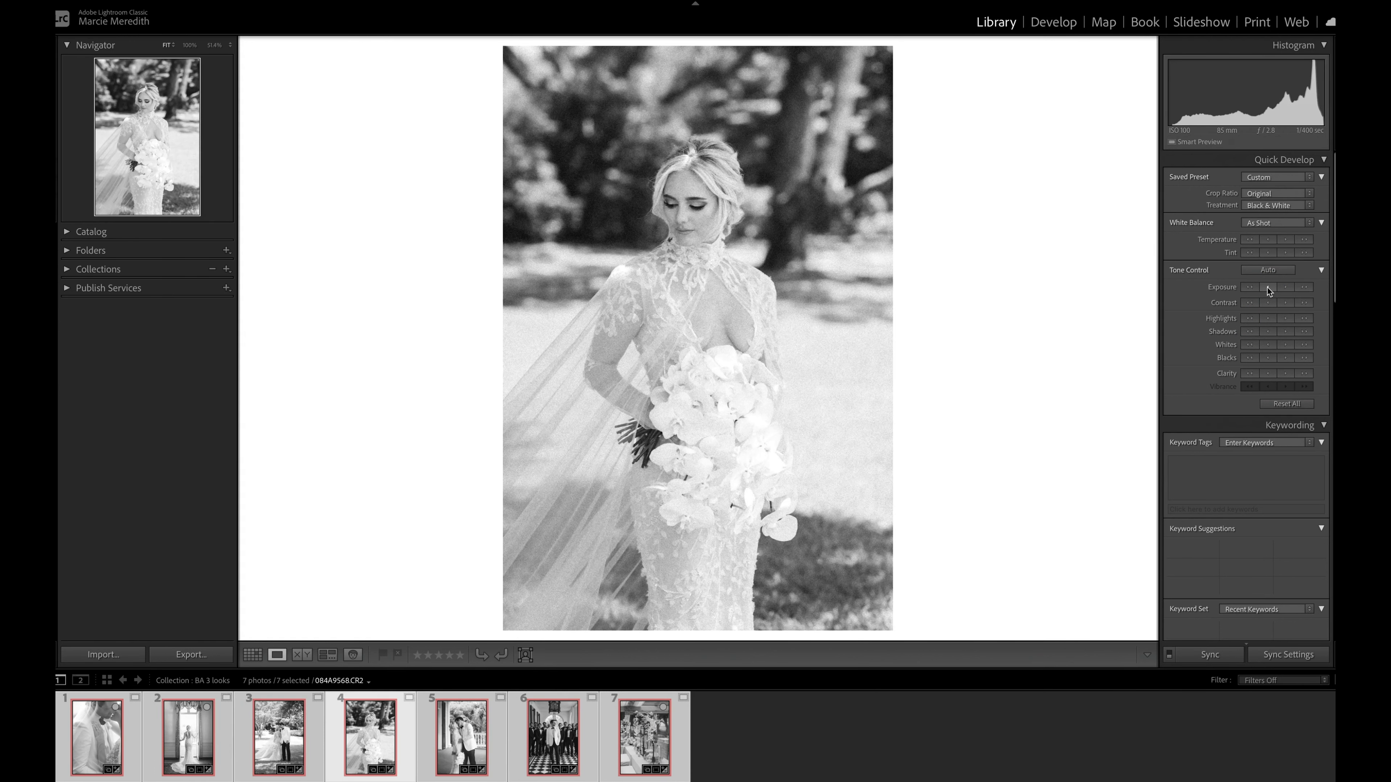
{"action": "left_click", "coordinate": [1267, 287]}
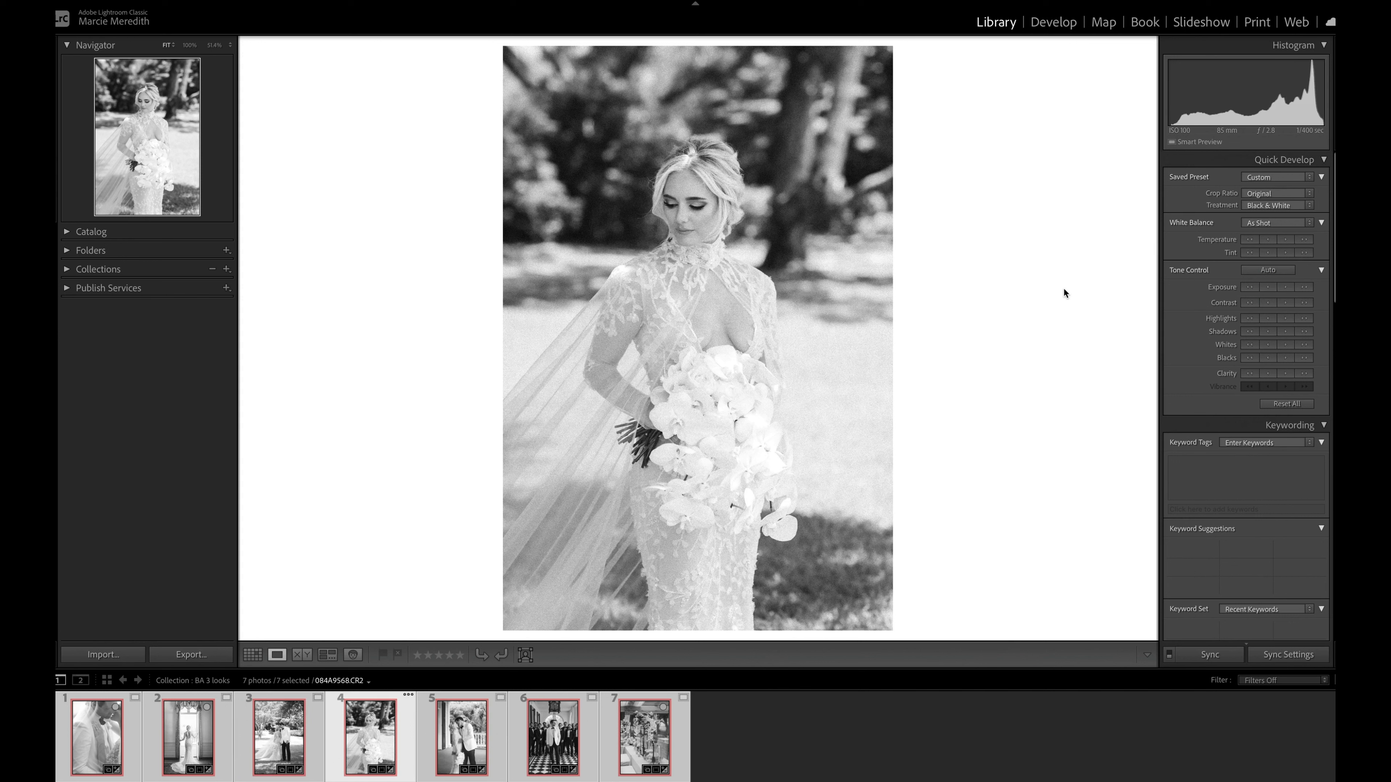
Step: Raise the groomsmen photo's exposure by one small step and the floral table photo's whites by one large step
{"action": "key", "text": "Right"}
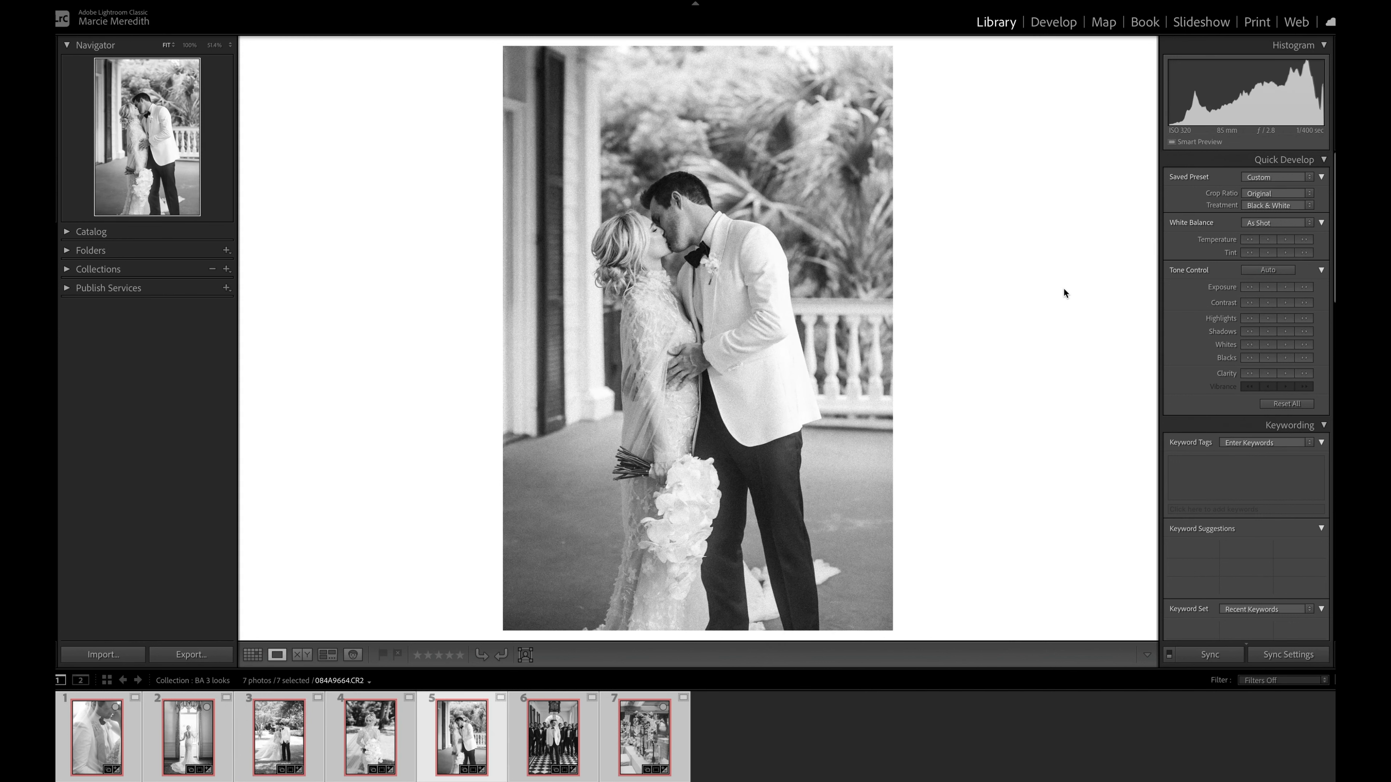
{"action": "key", "text": "Right"}
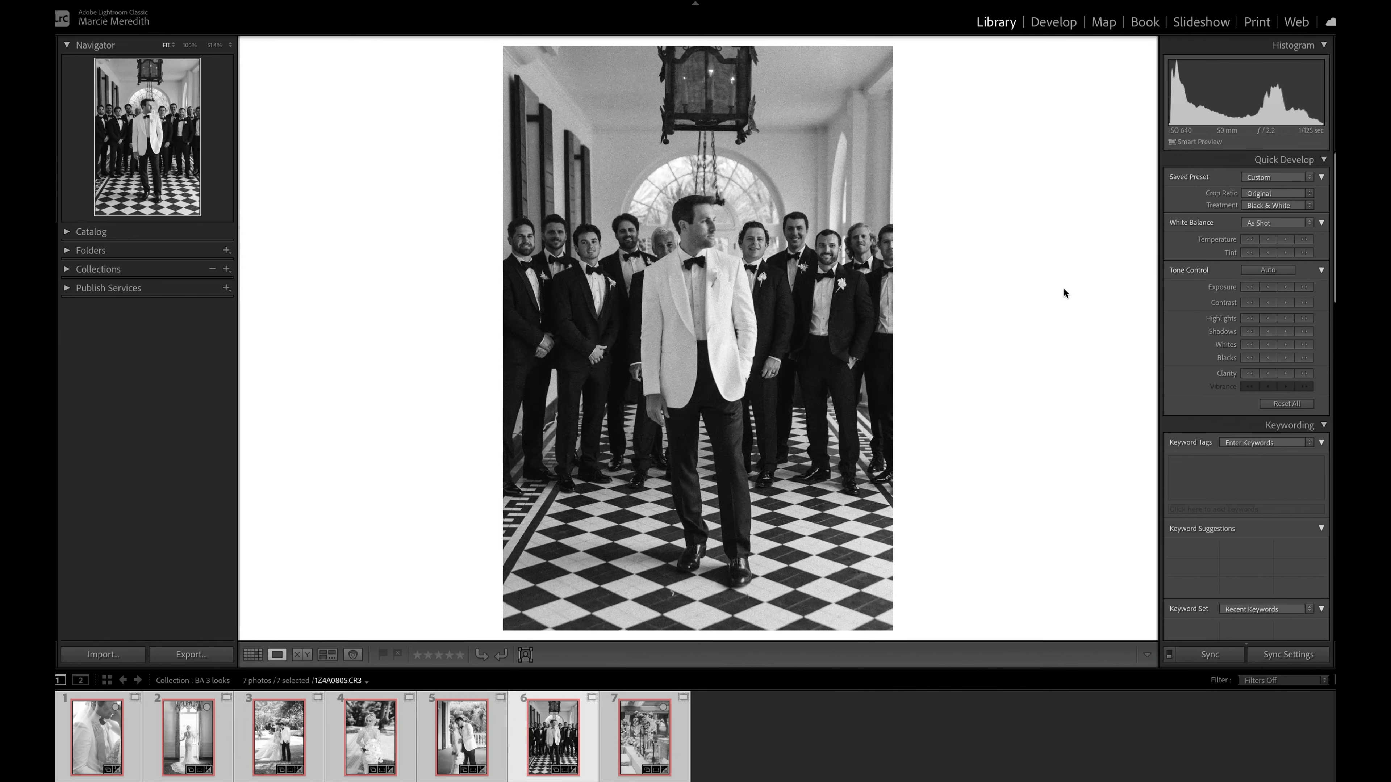
{"action": "left_click", "coordinate": [1285, 287]}
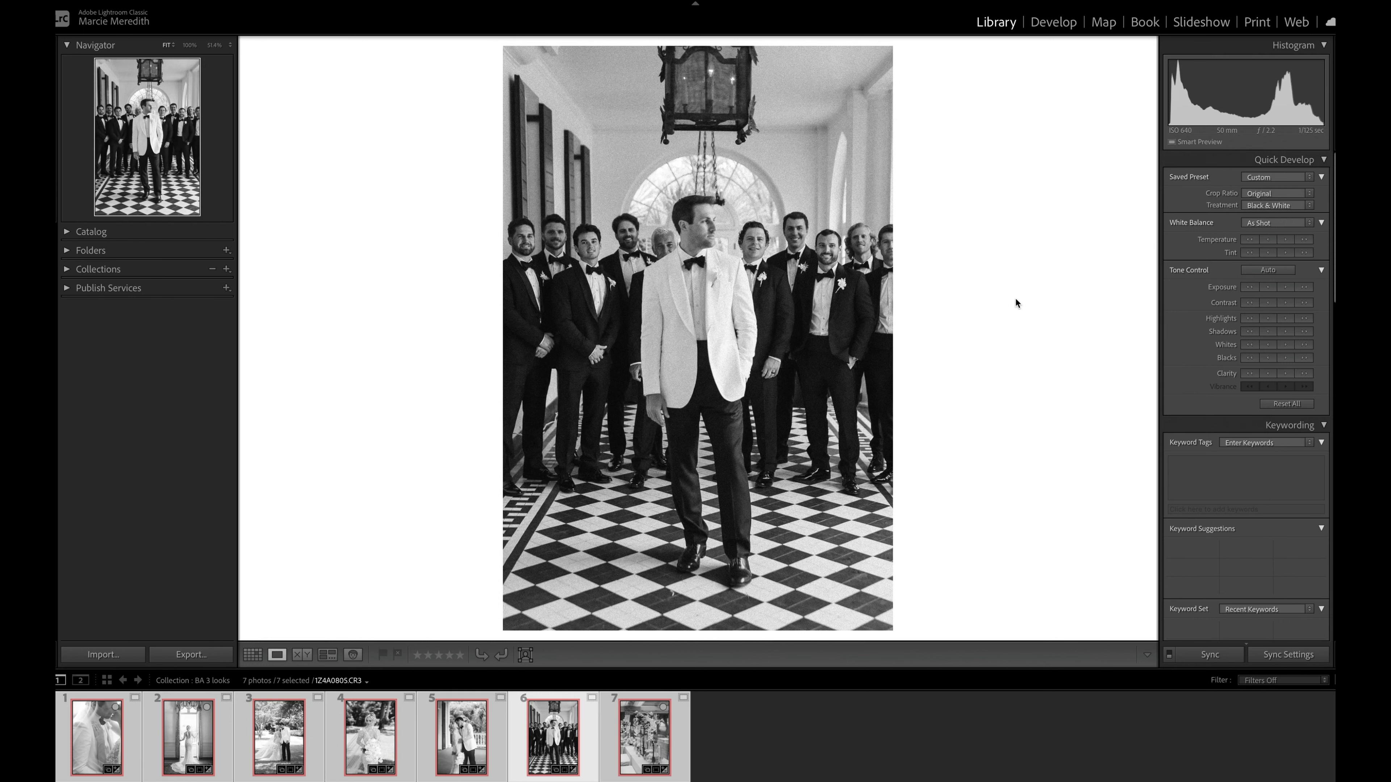
{"action": "key", "text": "Right"}
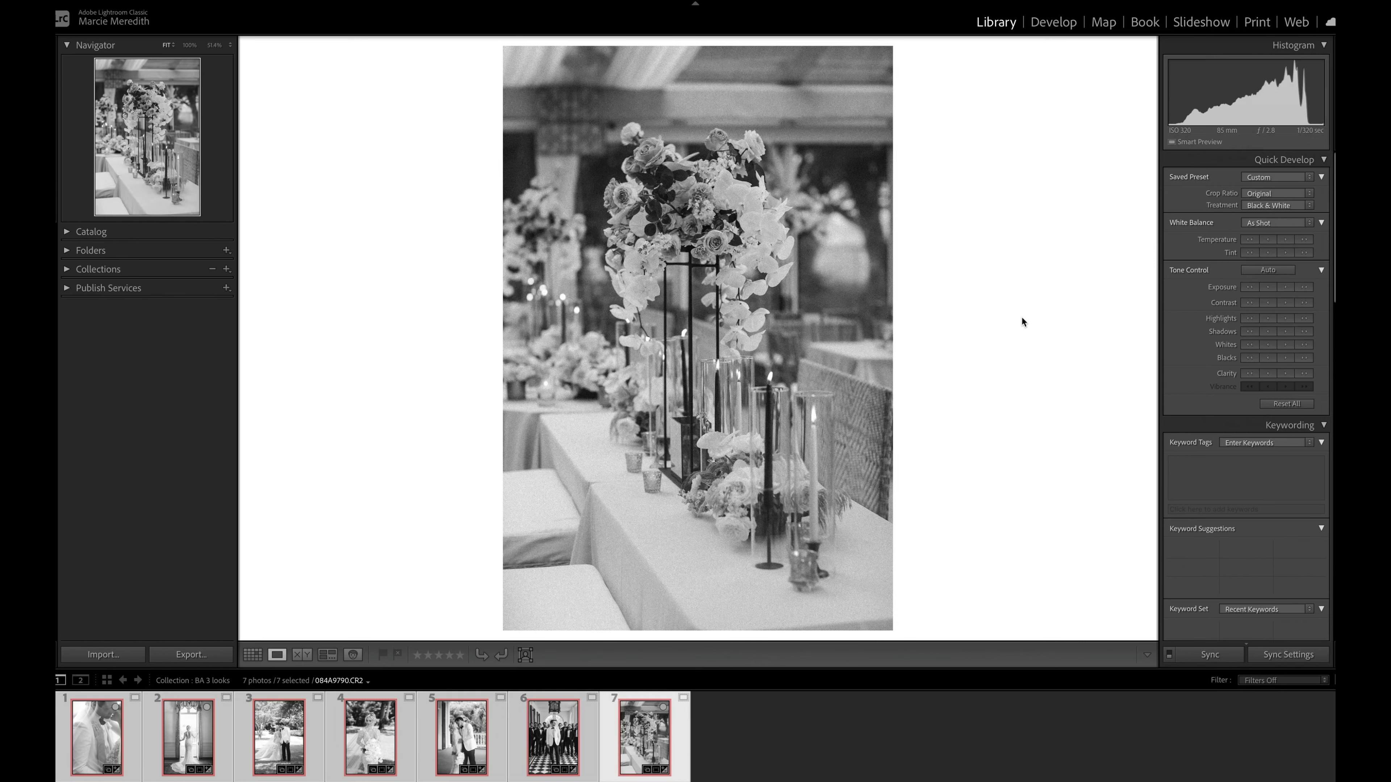
{"action": "left_click", "coordinate": [1307, 343]}
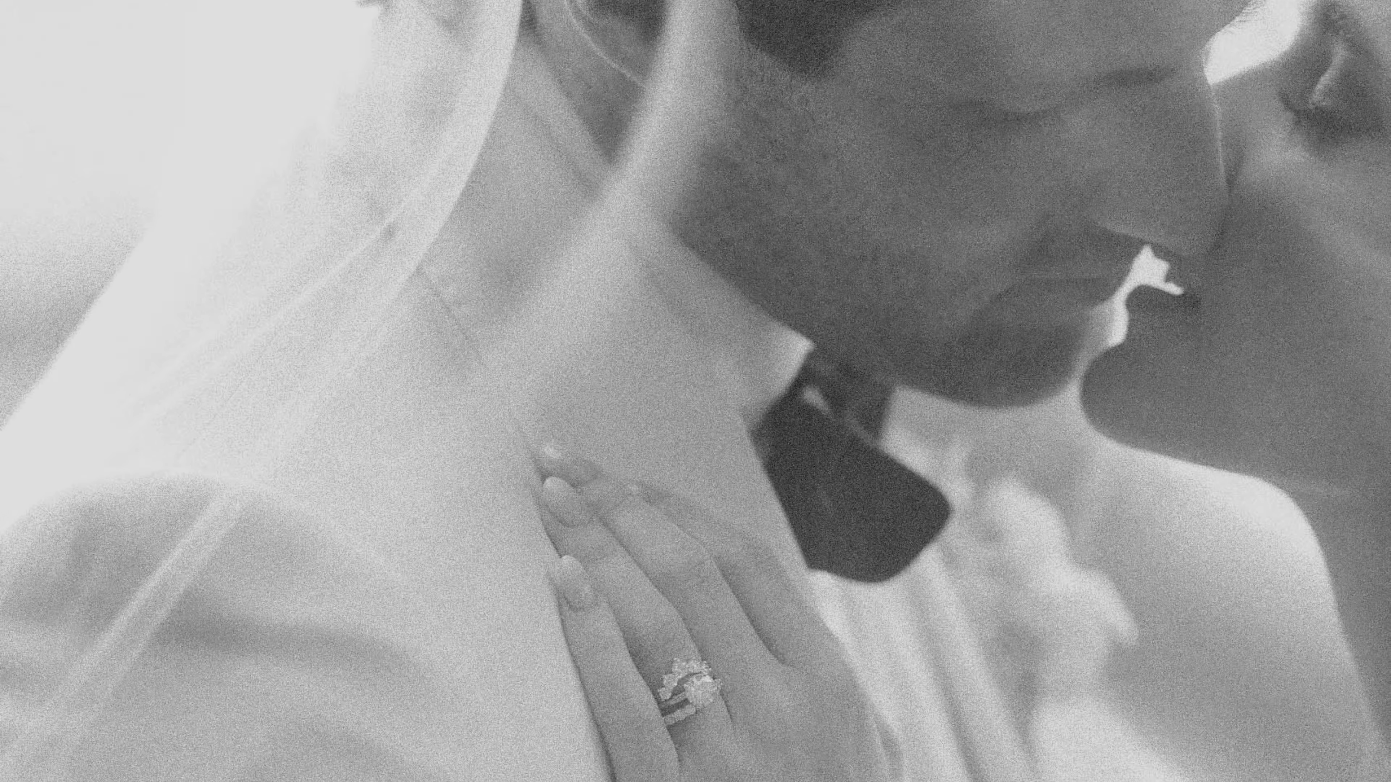